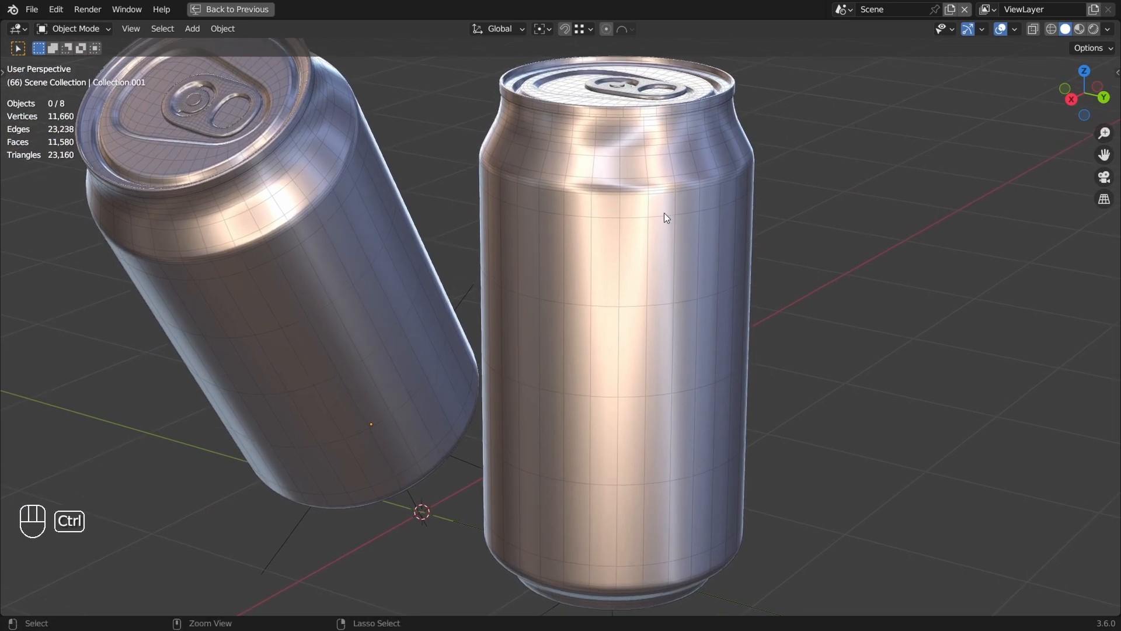
Examine the finished cans' concave base and the open bottom of the can body being modelled
shift+middle_drag(712, 406, 675, 379)
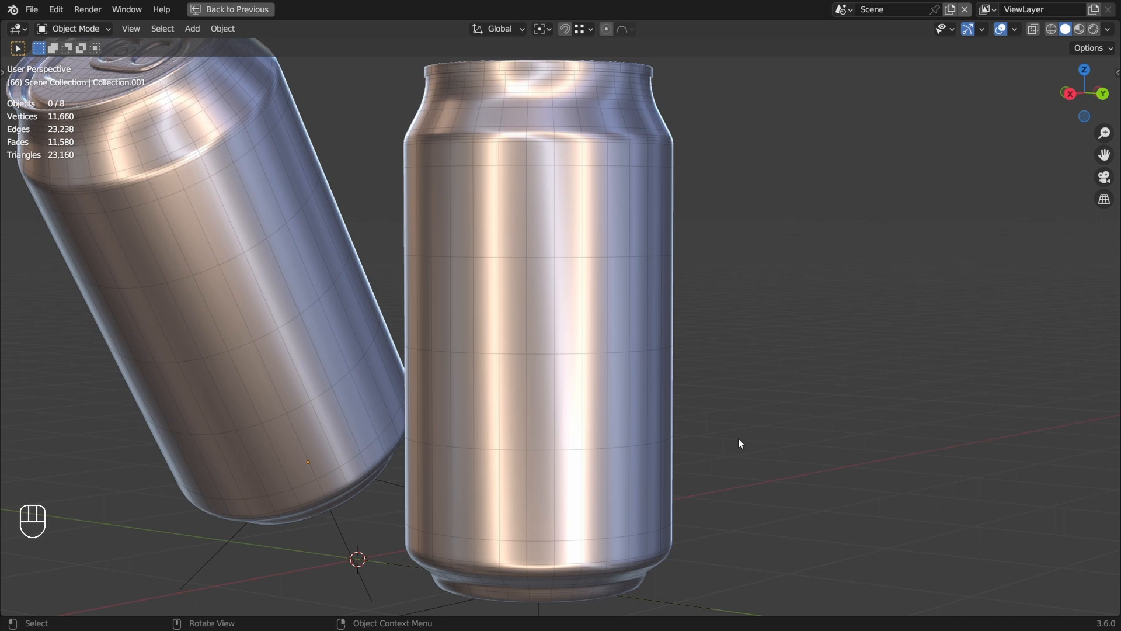
right_click(599, 310)
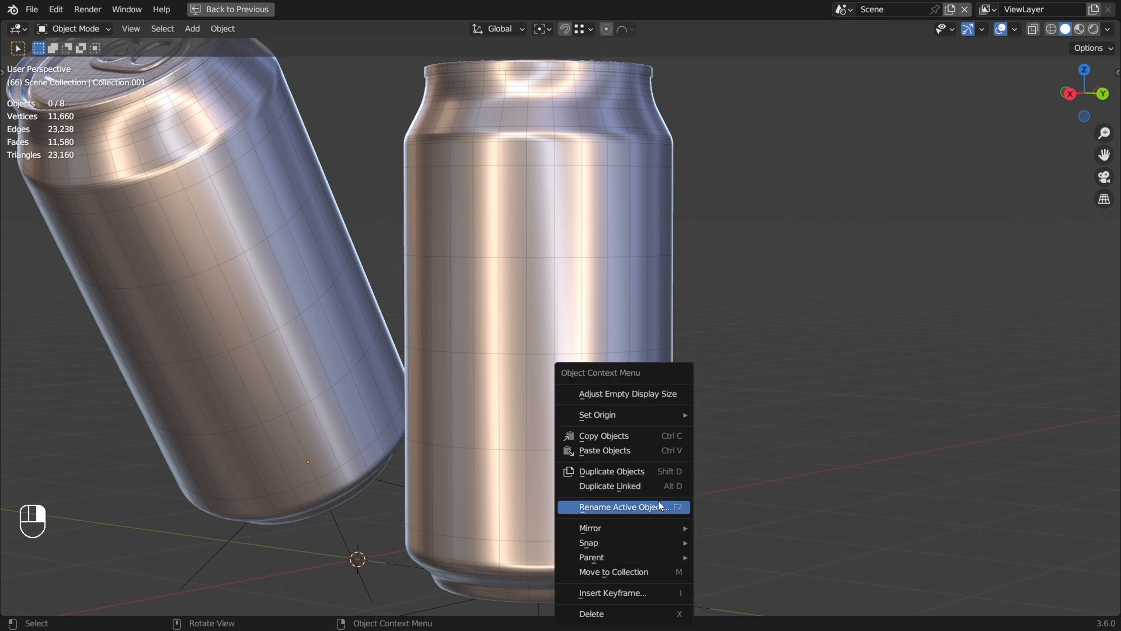
middle_drag(586, 501, 570, 331)
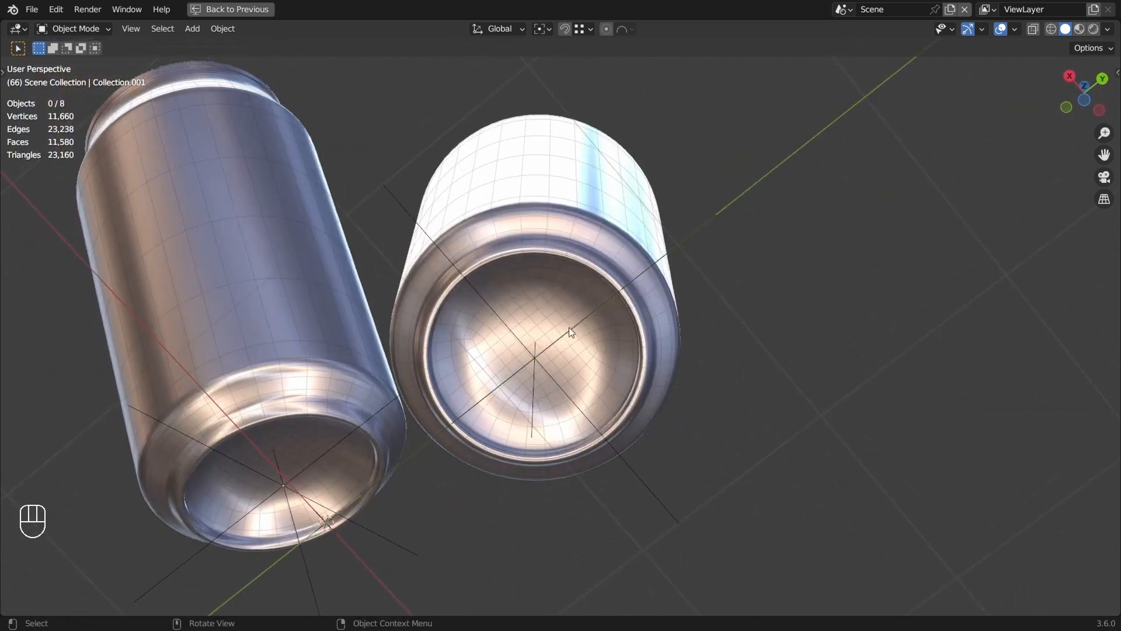
scroll(536, 418, up, 3)
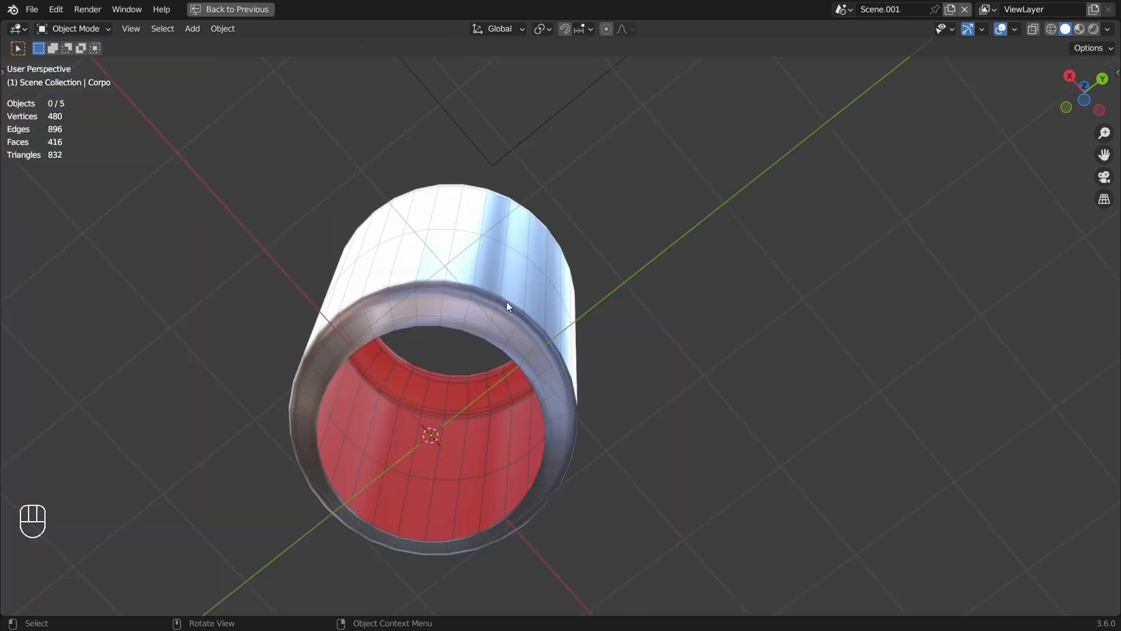
middle_drag(506, 301, 558, 321)
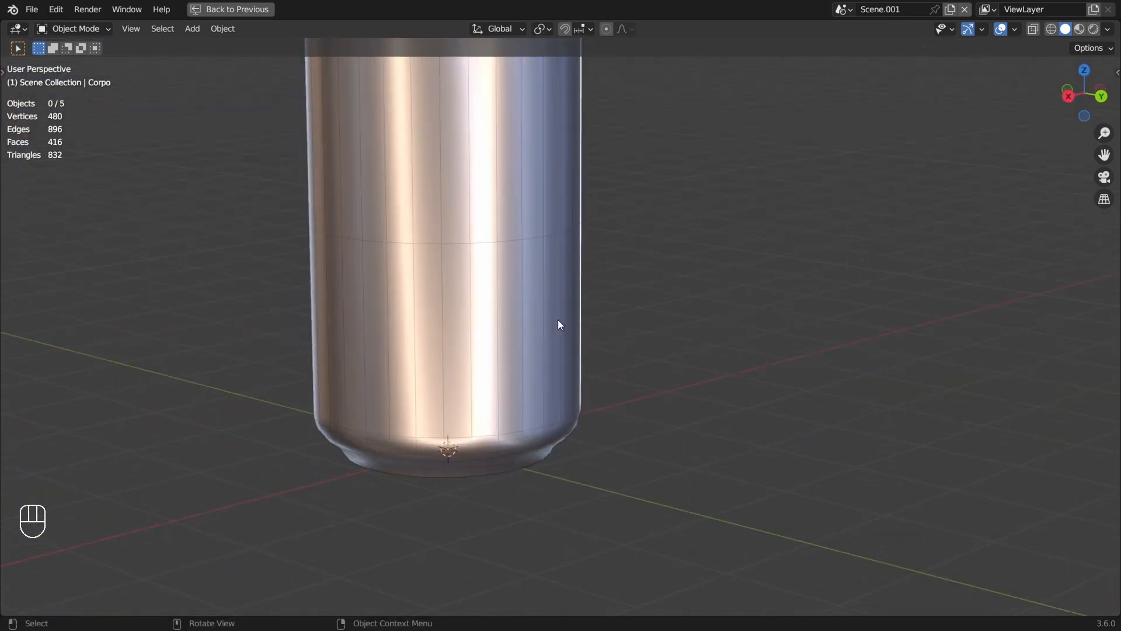
Restore the full workspace layout from the maximized viewport and frame the can body's open underside
key(shift+space)
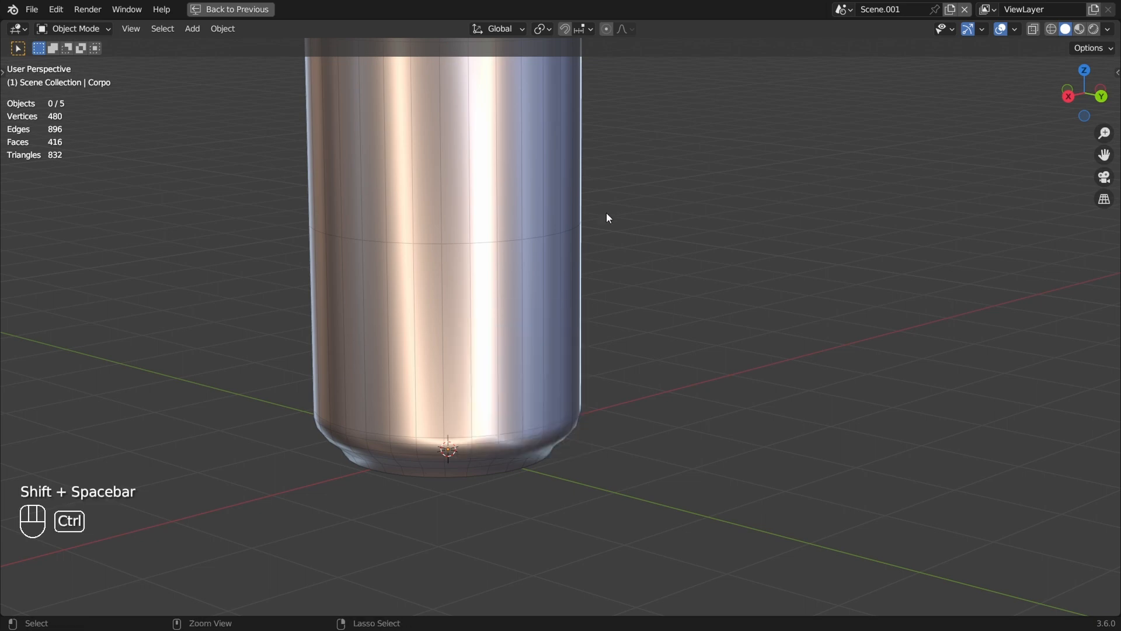
key(ctrl+space)
middle_drag(554, 278, 571, 346)
scroll(571, 346, up, 5)
shift+middle_drag(463, 355, 554, 318)
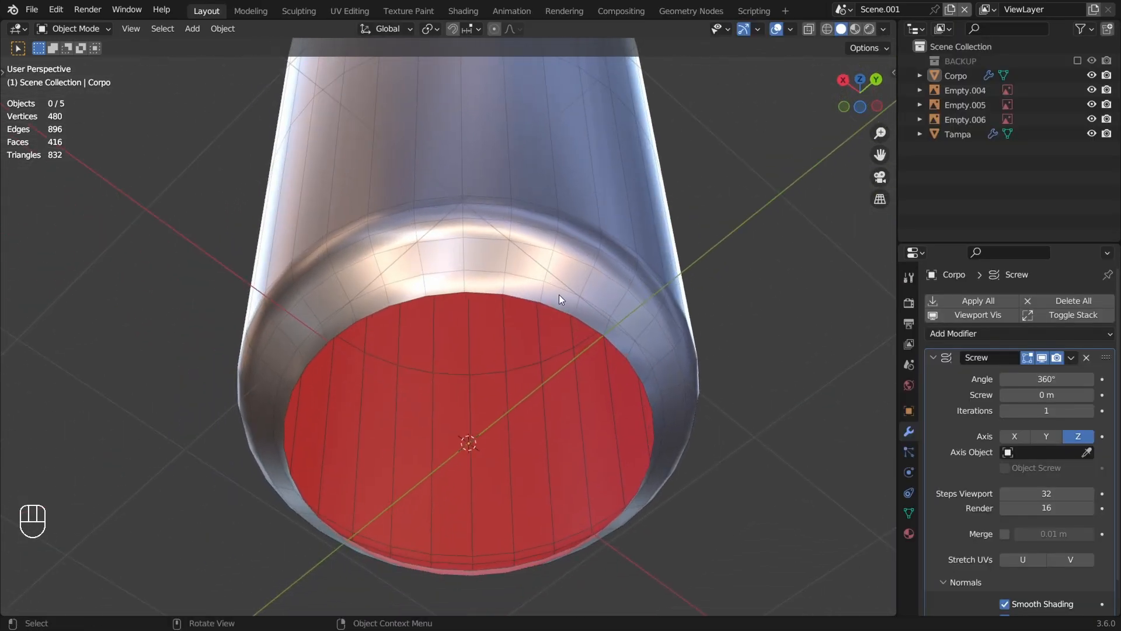
Apply the Screw modifier on the Corpo can body
click(561, 298)
key(Tab)
key(Tab)
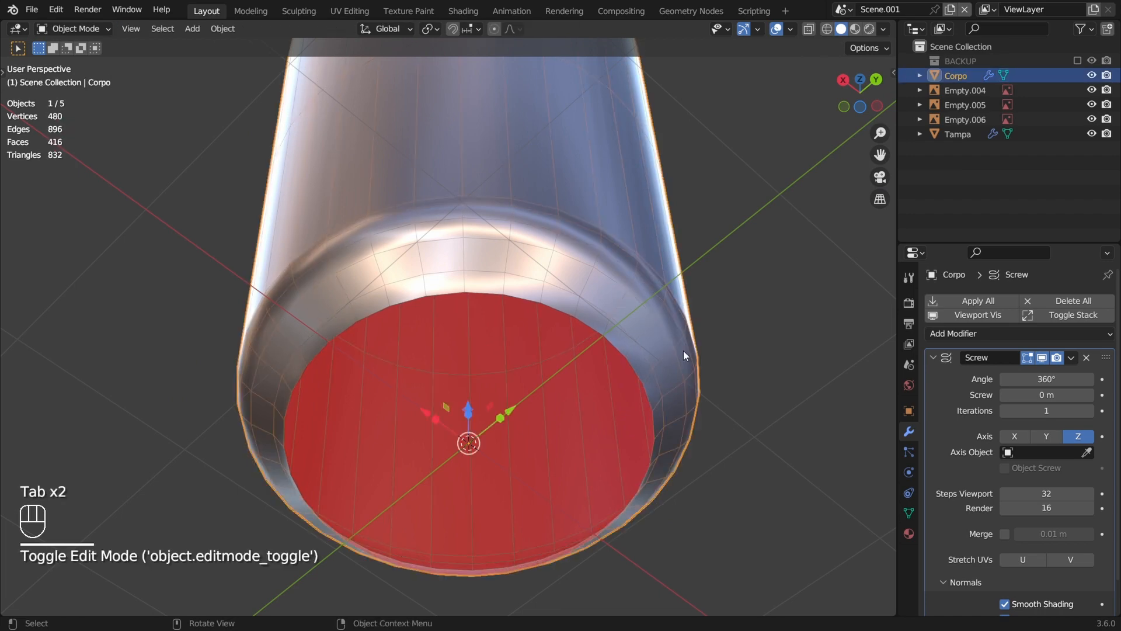
middle_drag(695, 310, 701, 345)
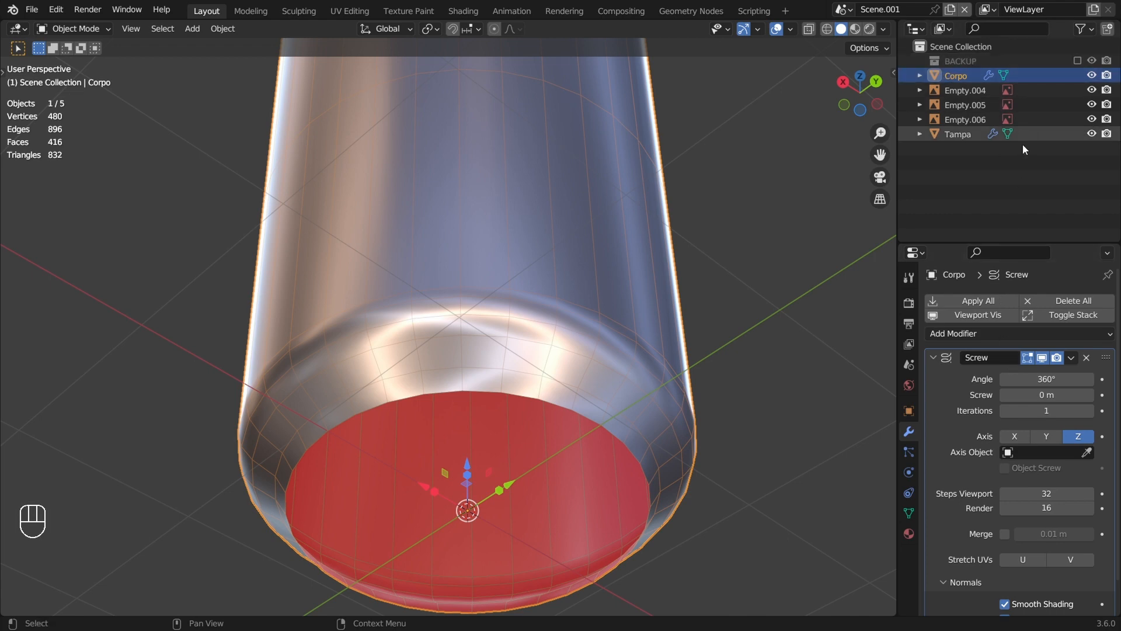
click(1071, 358)
click(1004, 378)
Select the edge loop around the can body's open bottom in Edit Mode
key(Tab)
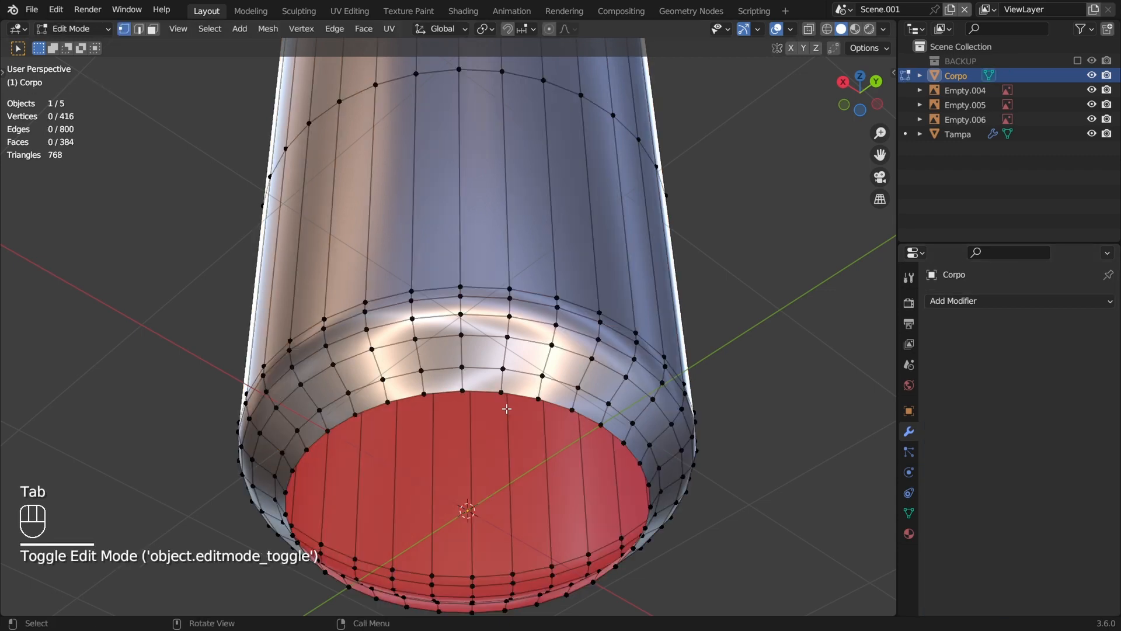
key(Tab)
middle_drag(571, 399, 572, 364)
key(Tab)
middle_drag(602, 310, 598, 328)
alt+click(549, 533)
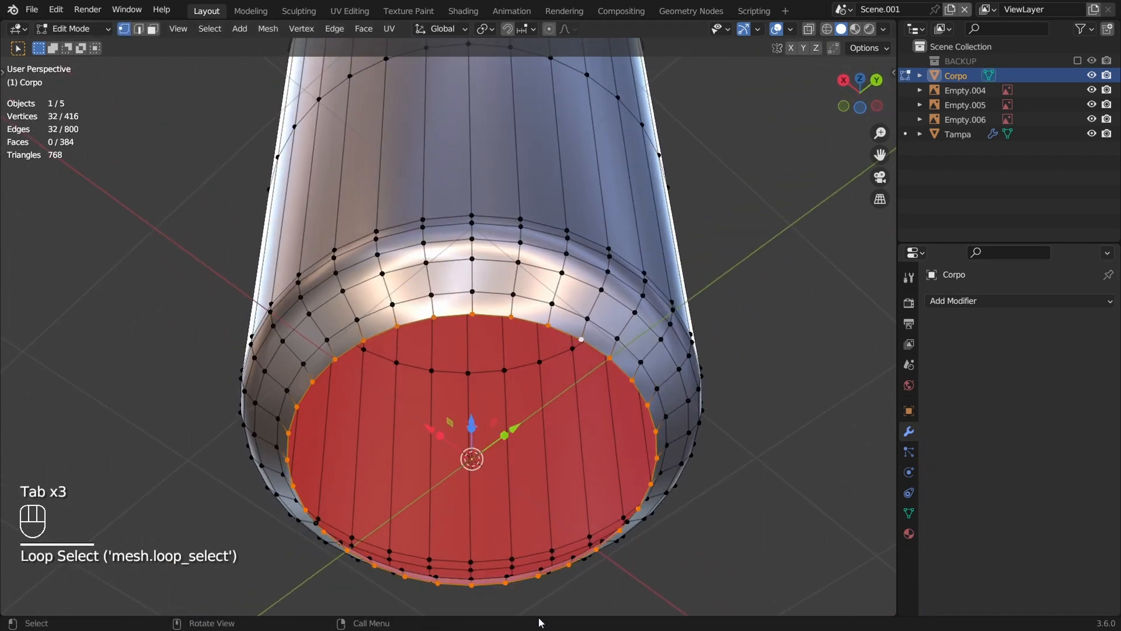
Open the reference photo IMG_20230828_105032 from the LATINHA folder, examine the can's bottom rim and dome, and return to Blender
key(super)
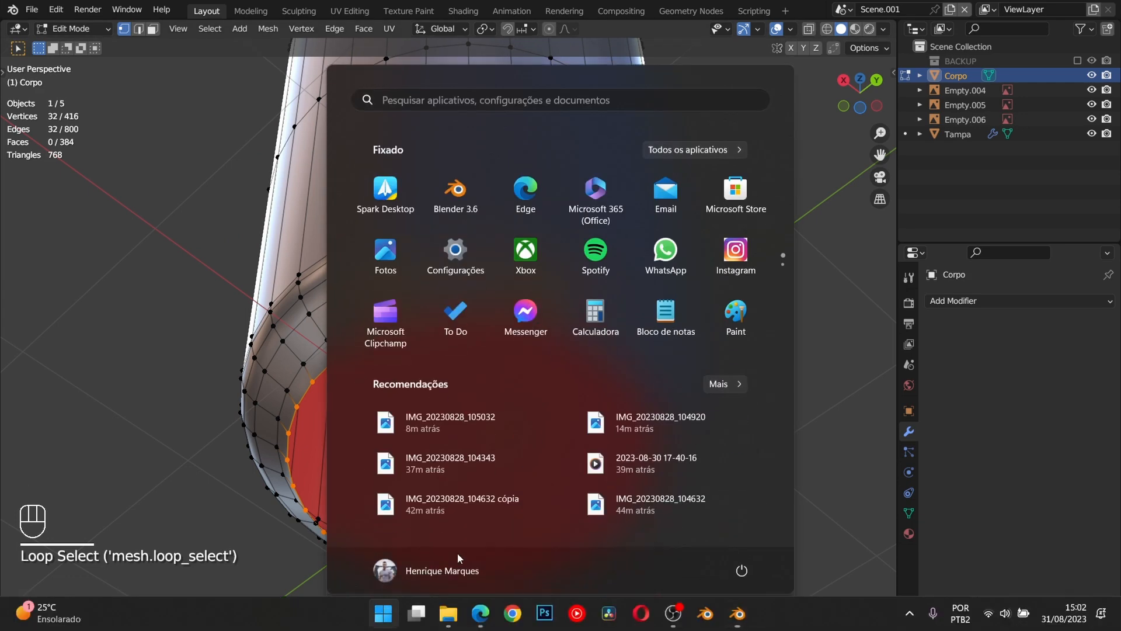
click(450, 618)
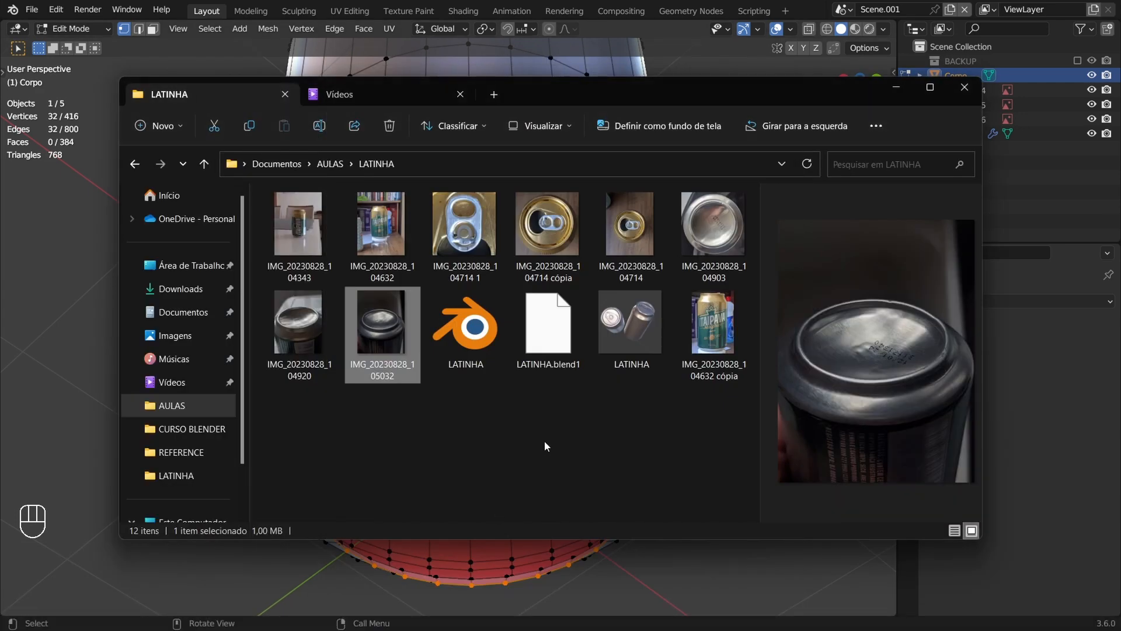
double_click(372, 329)
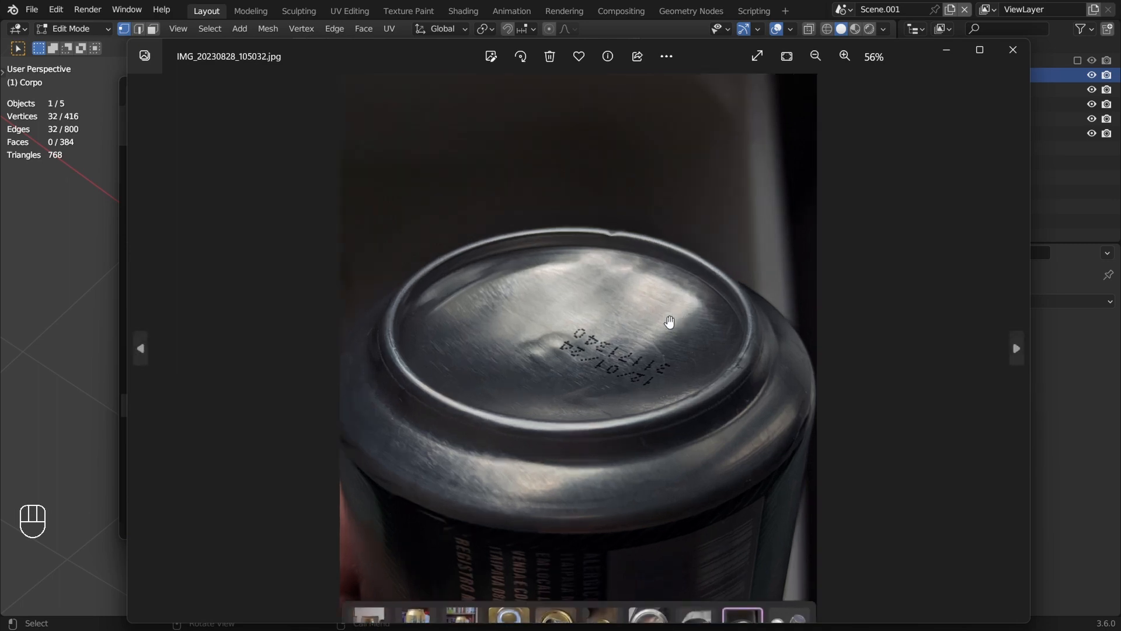
scroll(670, 321, up, 4)
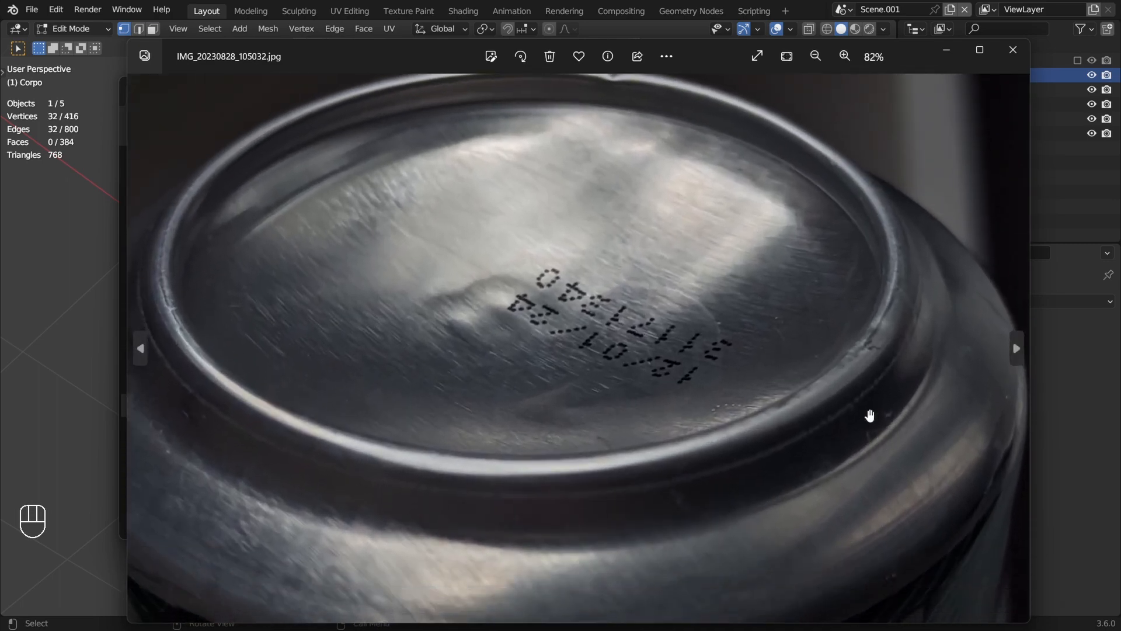
scroll(870, 415, up, 1)
drag(876, 388, 778, 305)
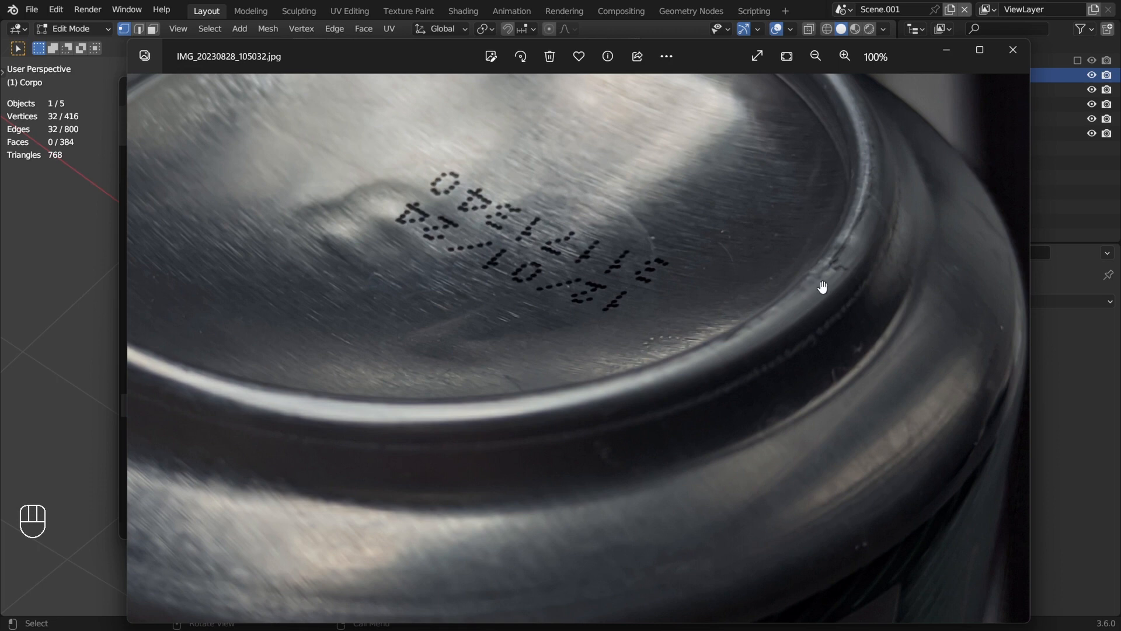
drag(787, 278, 888, 494)
drag(496, 367, 673, 376)
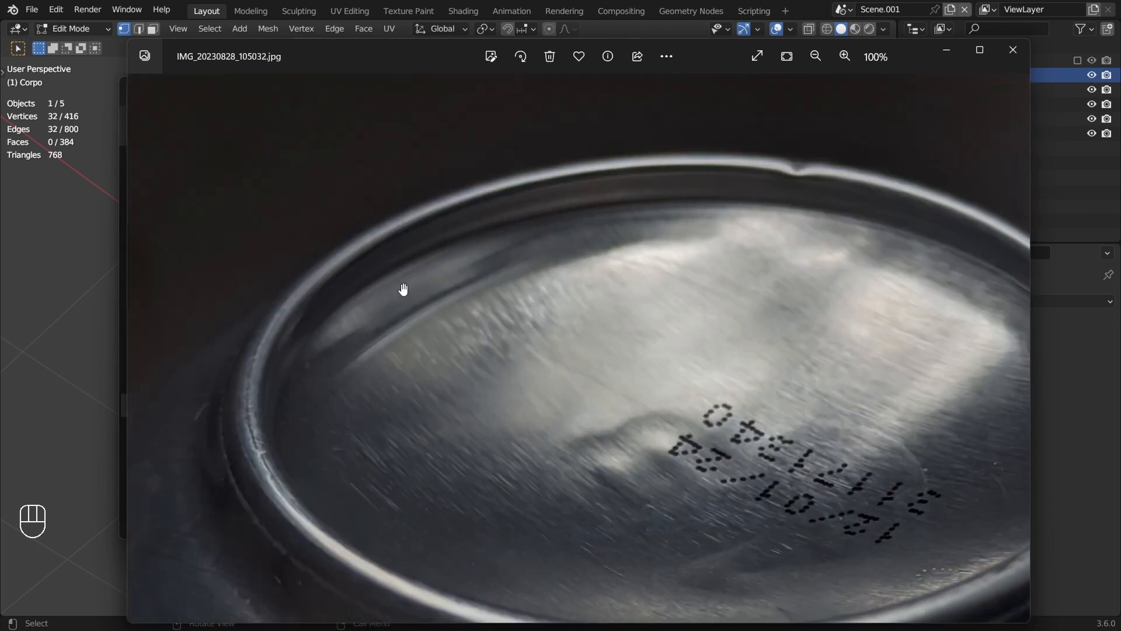
drag(880, 478, 758, 451)
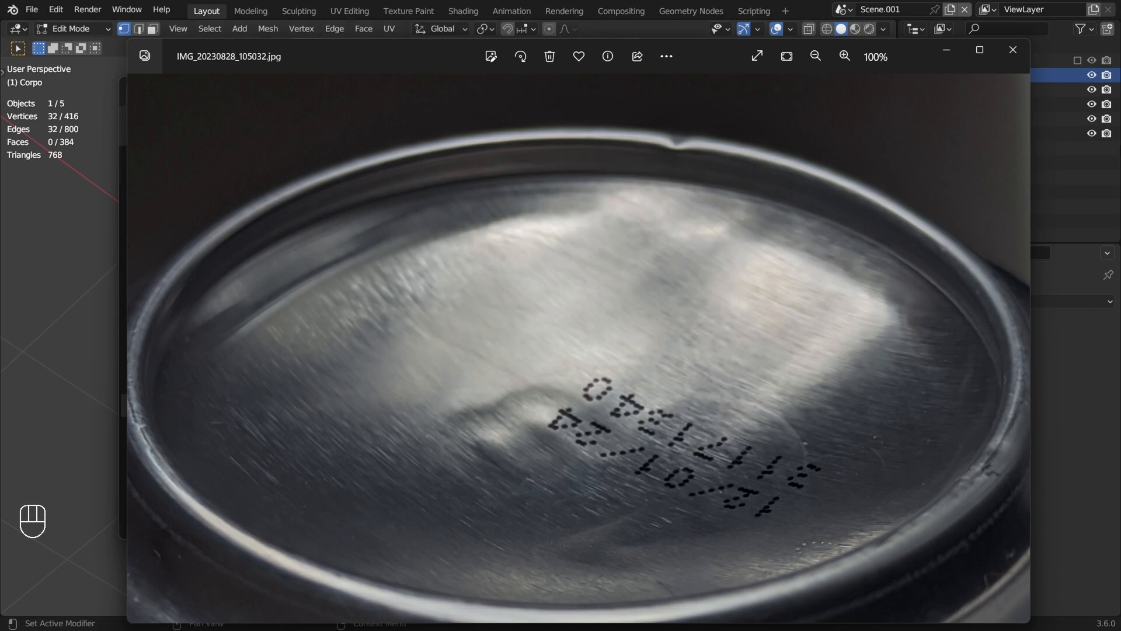
click(1101, 165)
In the bottom orthographic view, scale the can-bottom reference image Empty.006 to 0.499 to match the body's outline
middle_drag(392, 374, 391, 343)
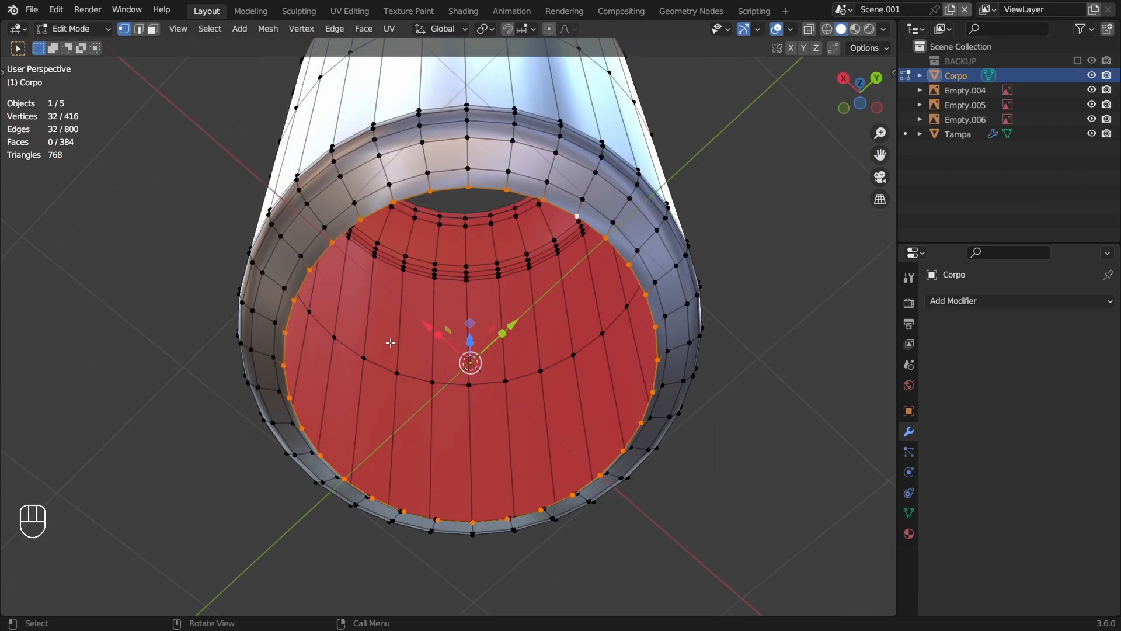
key(KP_7)
key(KP_9)
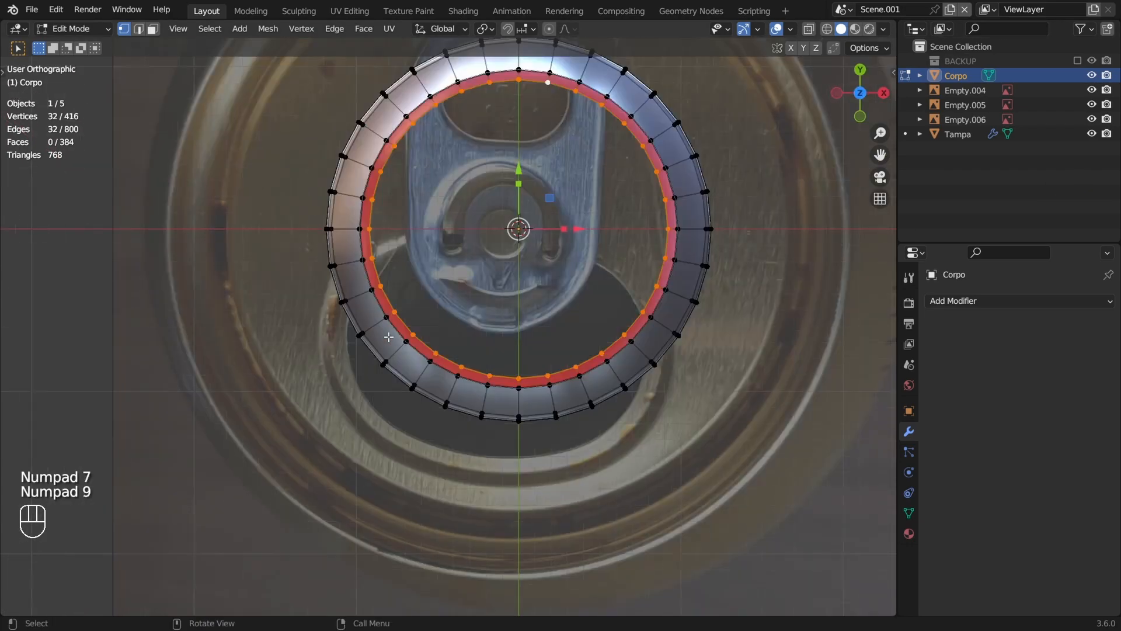
scroll(421, 355, up, 1)
shift+middle_drag(510, 317, 443, 195)
scroll(443, 195, down, 6)
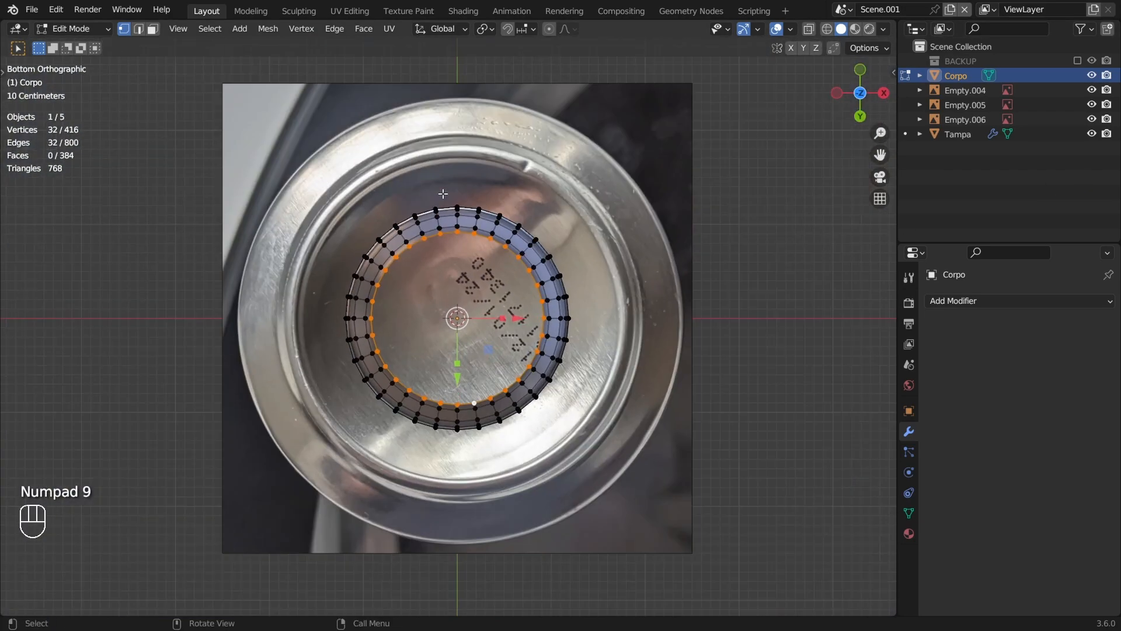
key(Tab)
click(463, 197)
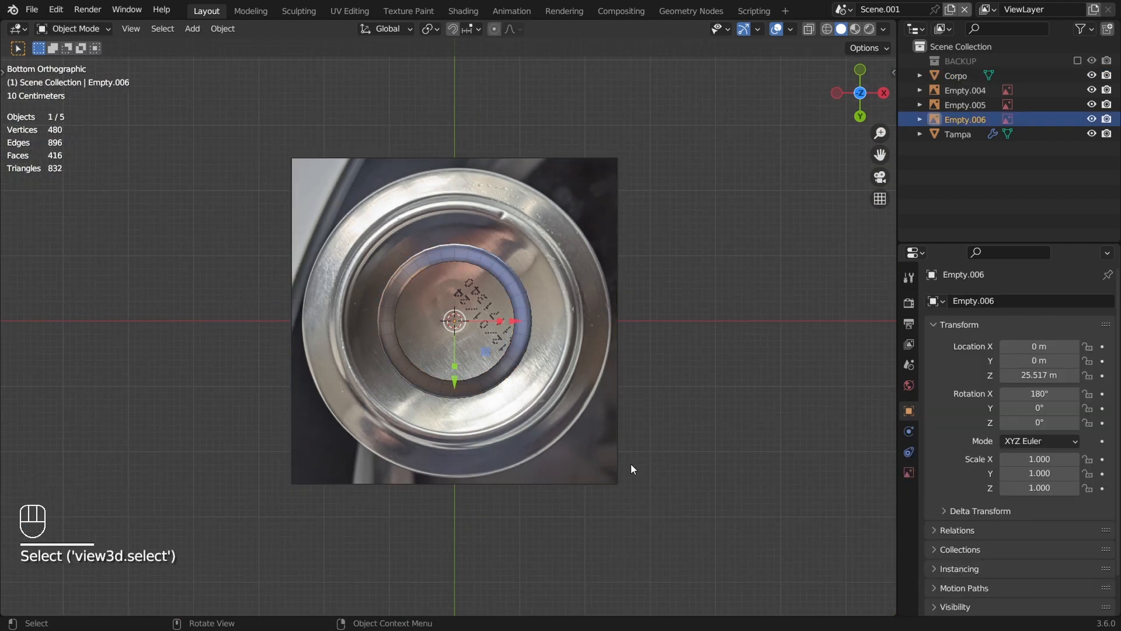
key(s)
click(533, 389)
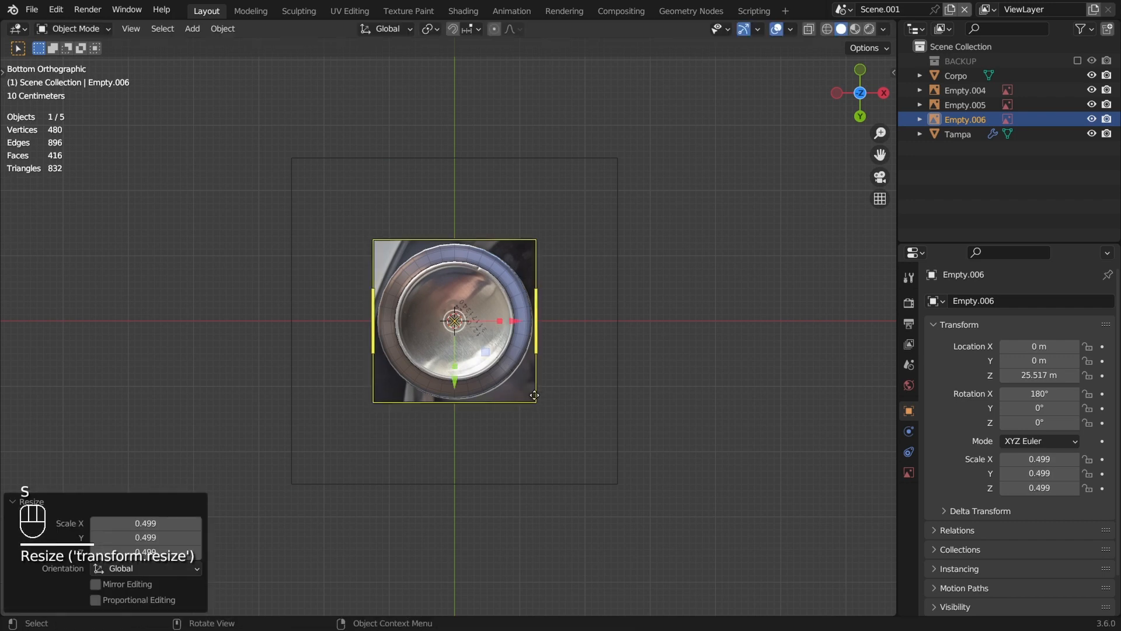
Enable X-ray and refine the scale of the can-bottom reference image to 0.494
key(alt+z)
scroll(471, 291, up, 5)
scroll(650, 470, up, 2)
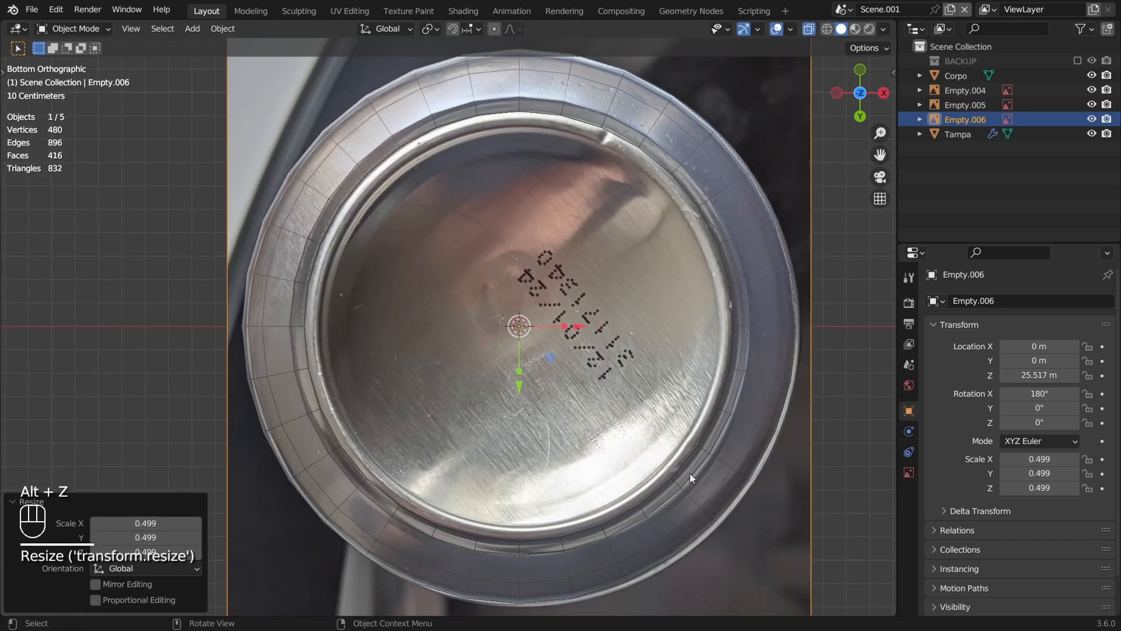
shift+middle_drag(692, 473, 681, 500)
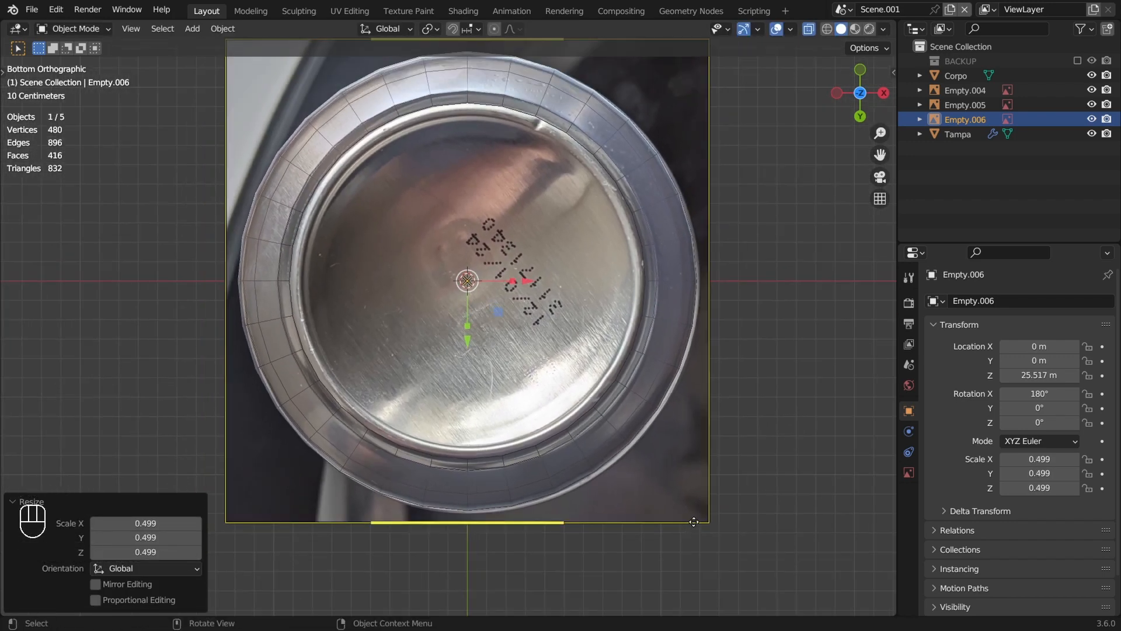
key(s)
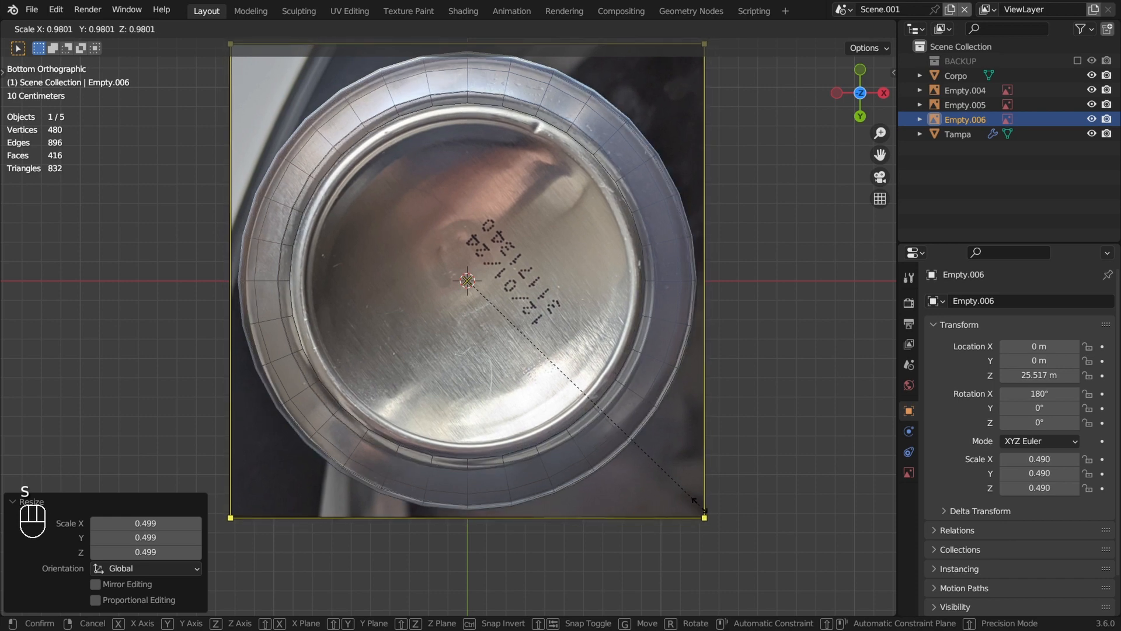
click(705, 503)
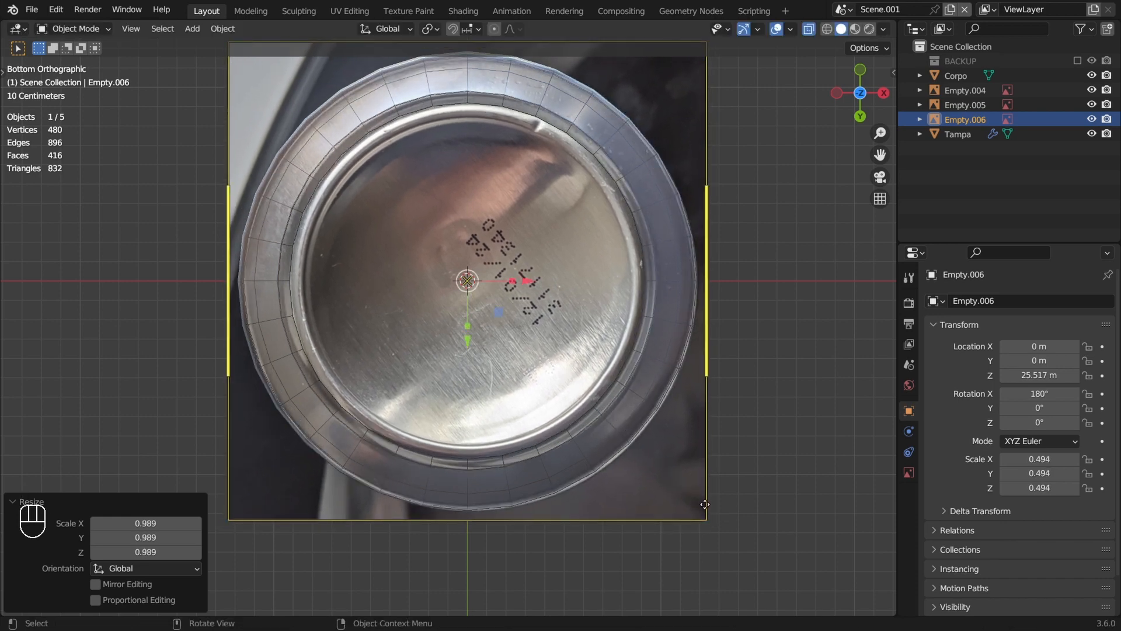
shift+middle_drag(649, 413, 685, 485)
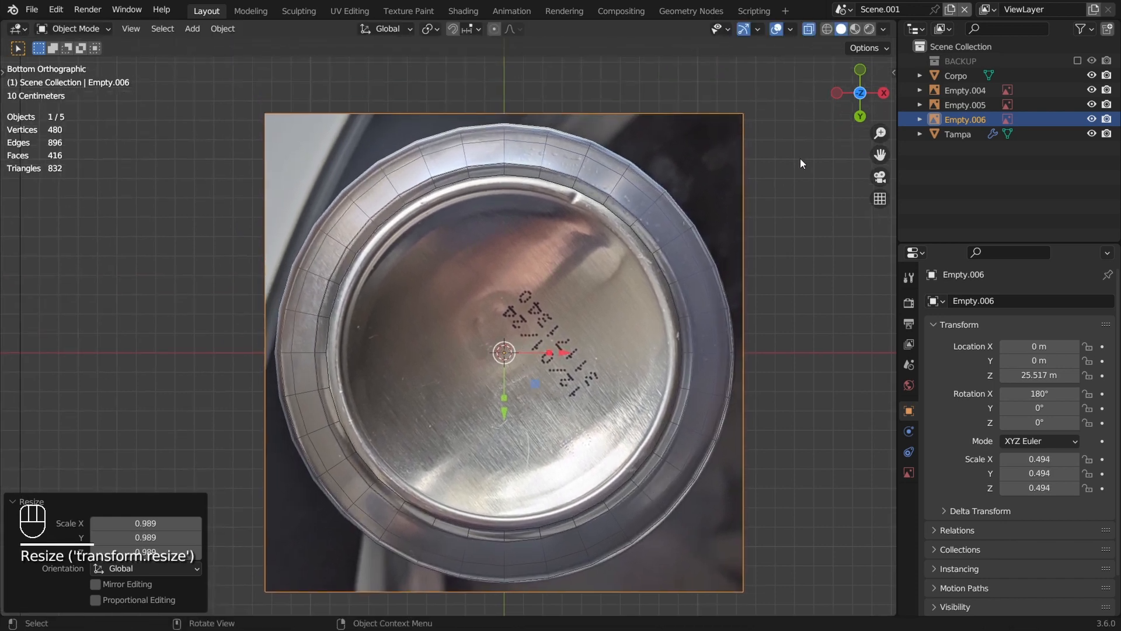
Select the Corpo can body over the bottom photo and enter Edit Mode on it
click(562, 282)
scroll(561, 282, up, 3)
key(Tab)
key(Tab)
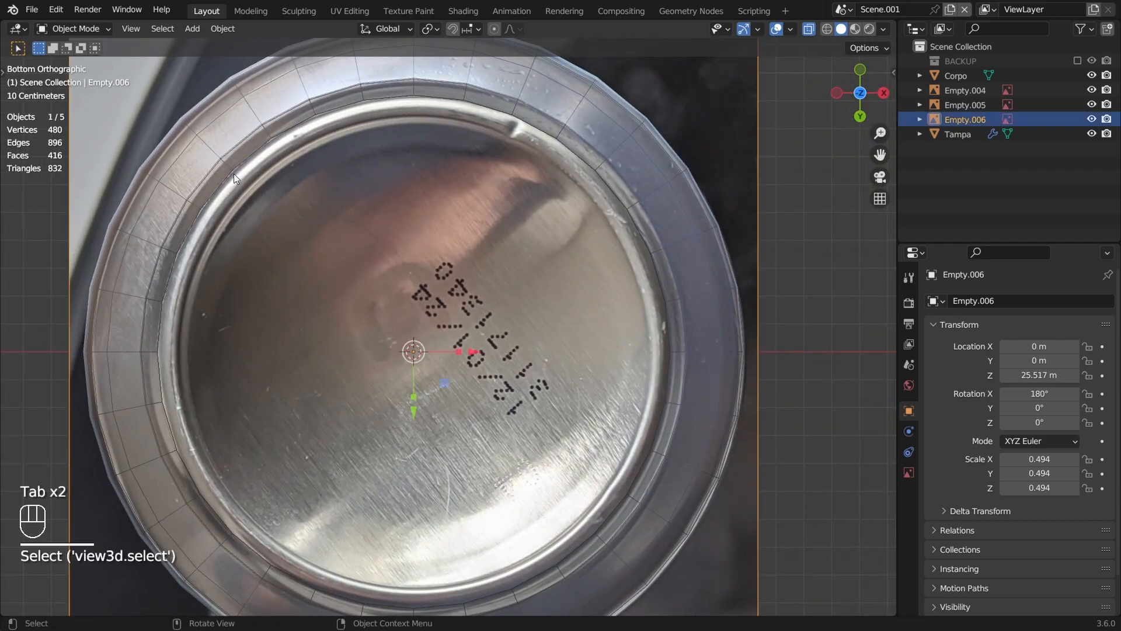
key(Tab)
click(234, 164)
scroll(537, 158, up, 1)
shift+middle_drag(545, 165, 492, 430)
scroll(528, 337, up, 3)
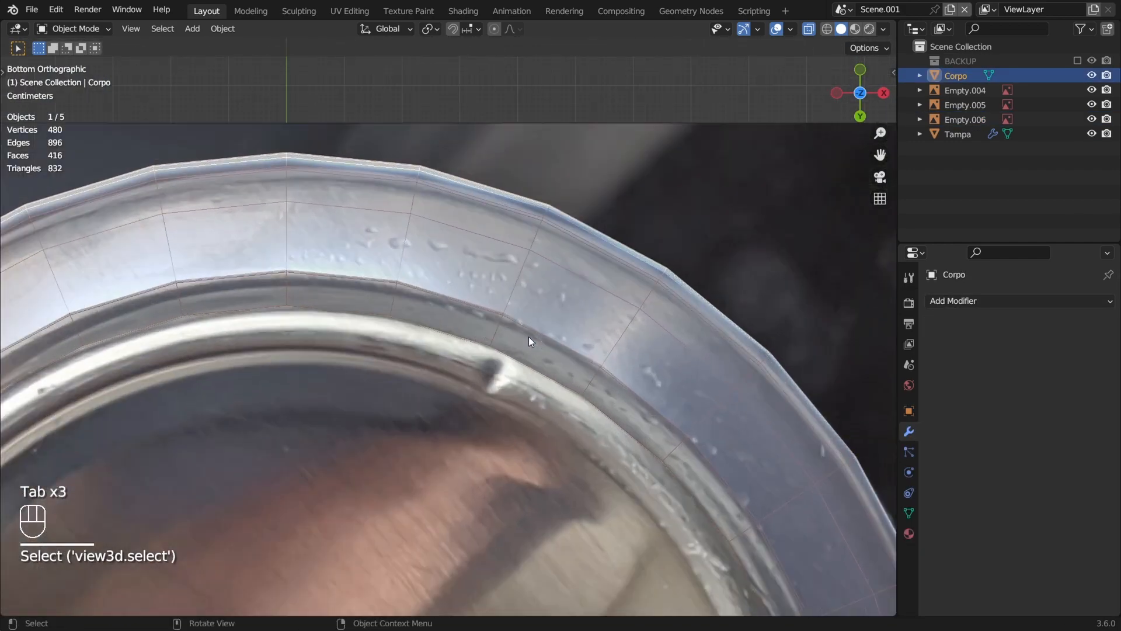
scroll(528, 337, up, 2)
scroll(392, 321, down, 2)
shift+middle_drag(445, 401, 494, 324)
scroll(495, 323, down, 3)
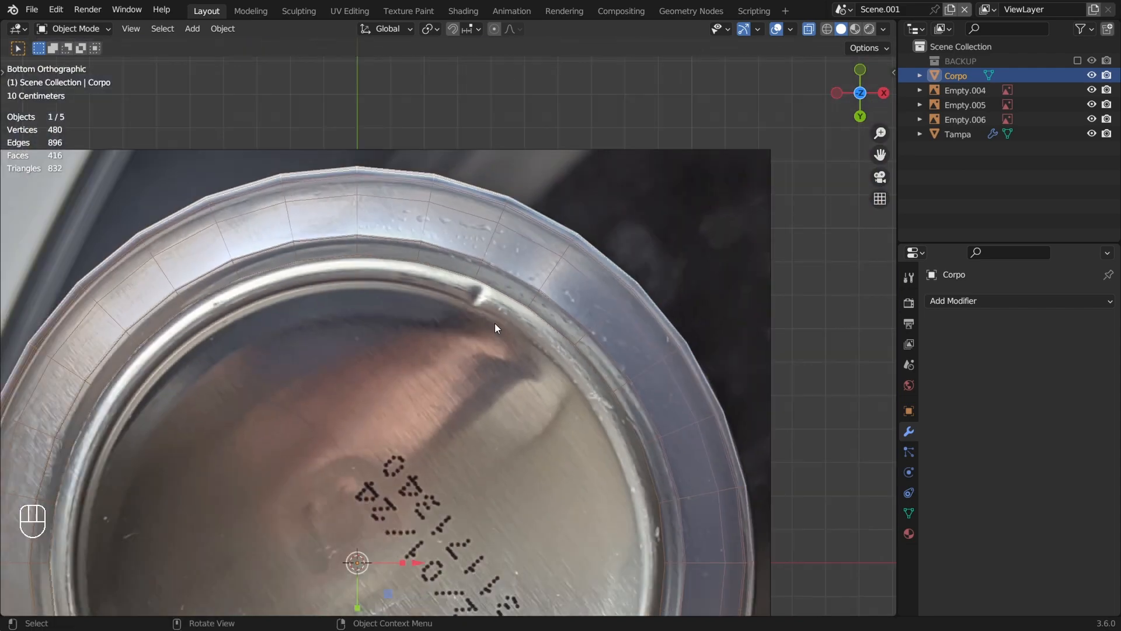
shift+middle_drag(577, 388, 633, 242)
key(Tab)
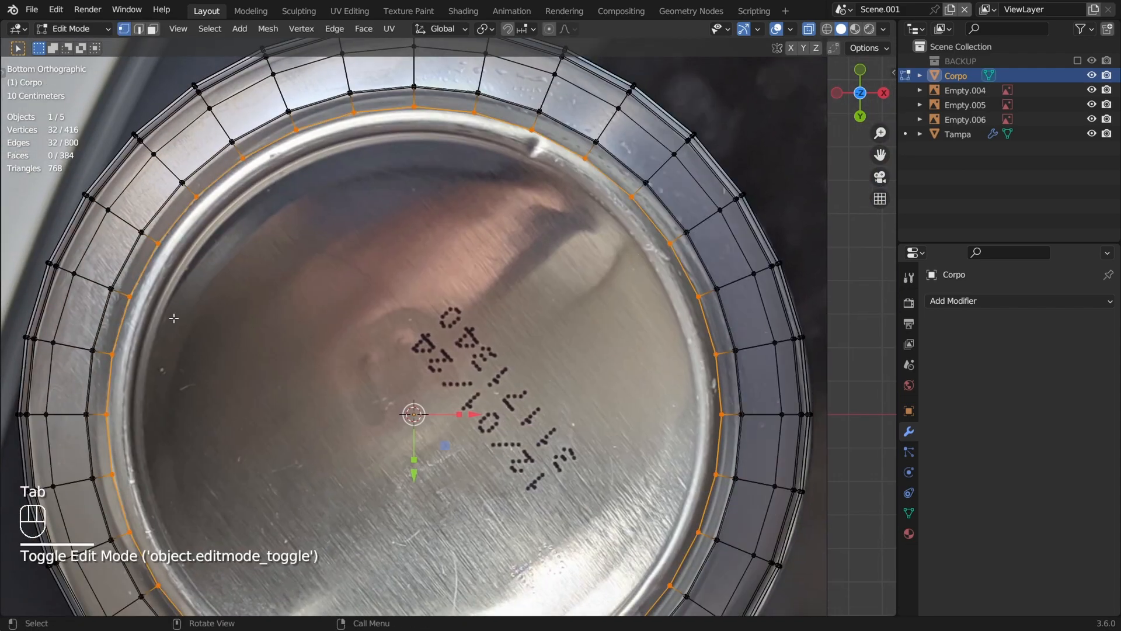
Compare the body's open bottom edge loop with the rim in the photo and clear the vertex selection
shift+middle_drag(344, 327, 578, 134)
scroll(440, 294, up, 4)
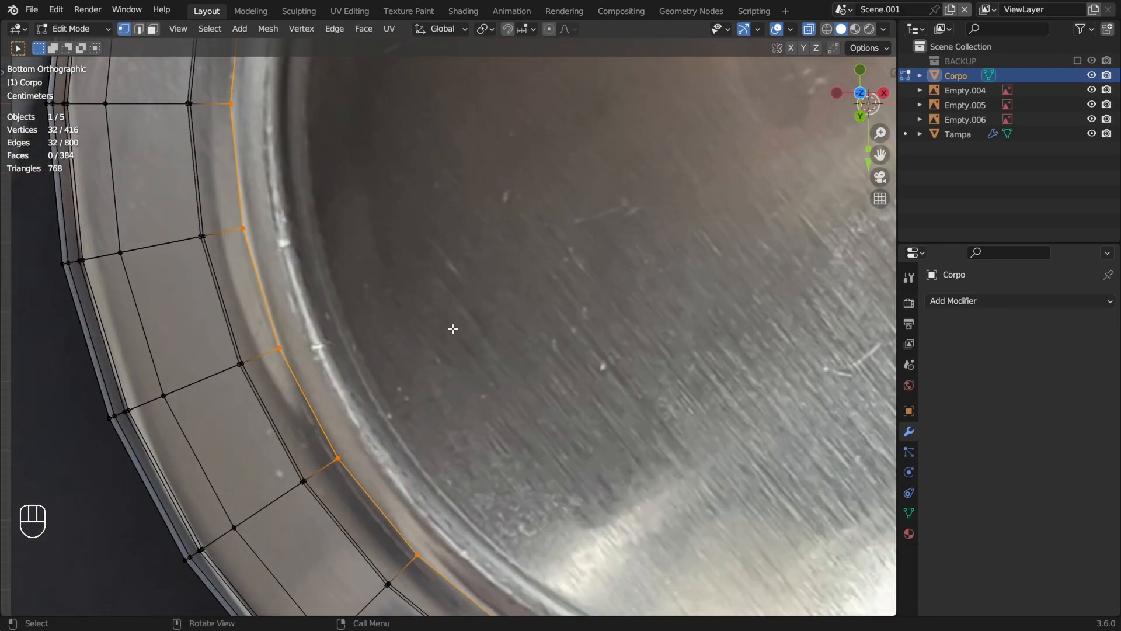
scroll(453, 328, down, 4)
shift+middle_drag(598, 290, 218, 434)
shift+middle_drag(518, 151, 644, 249)
scroll(643, 250, up, 2)
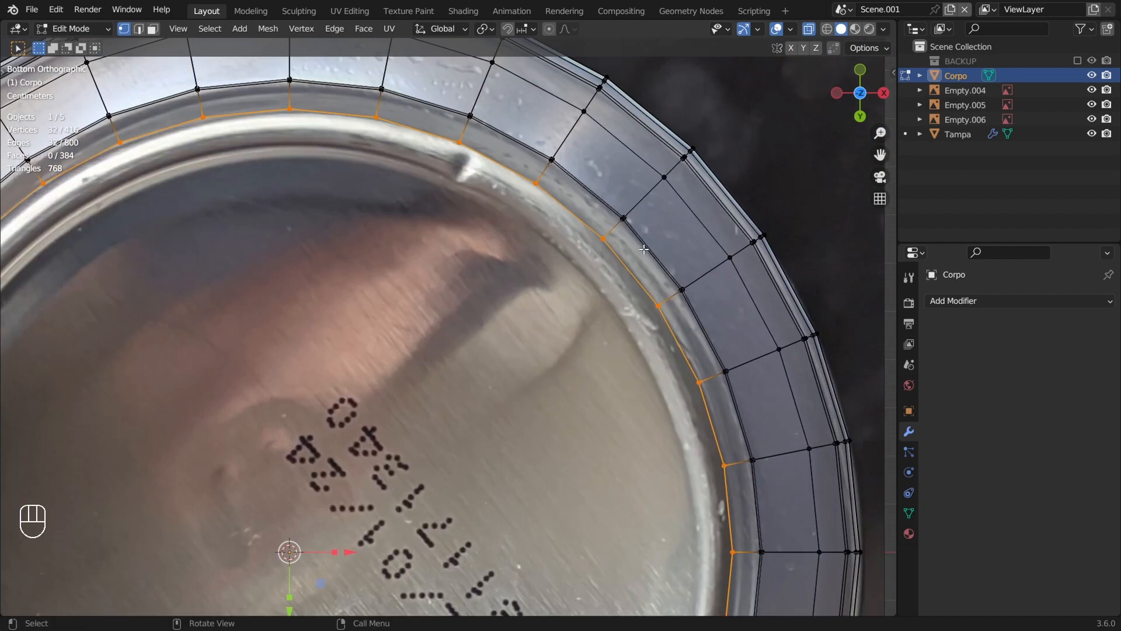
key(Tab)
key(Tab)
click(632, 279)
scroll(632, 279, down, 6)
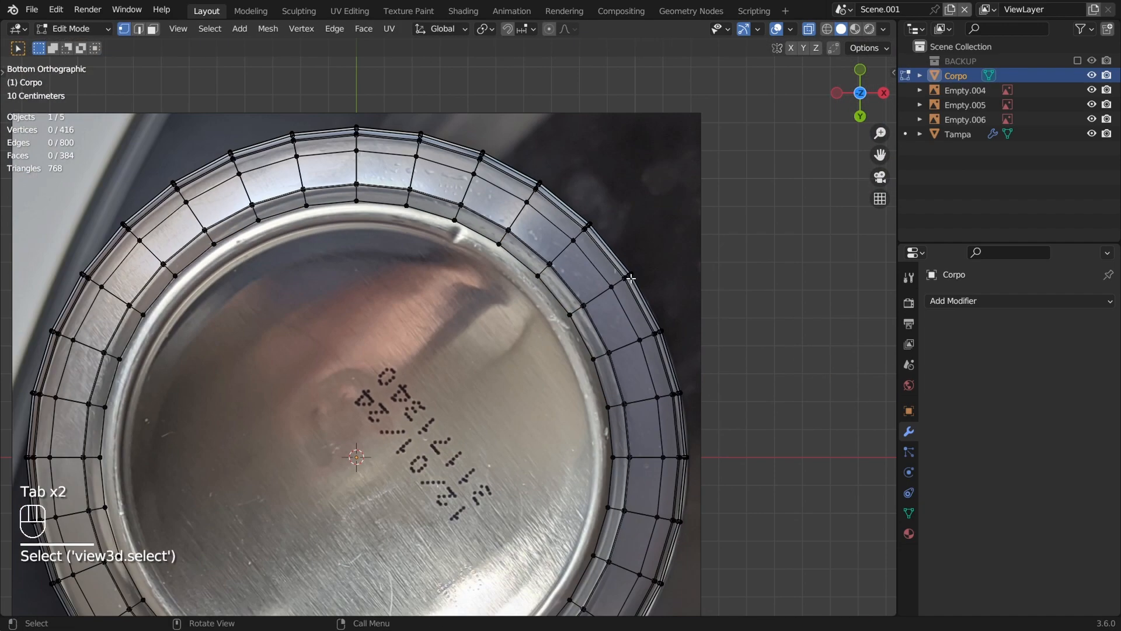
Select the edge loop around the can body's open bottom and fill it with a single face
middle_drag(632, 279, 460, 401)
alt+click(461, 401)
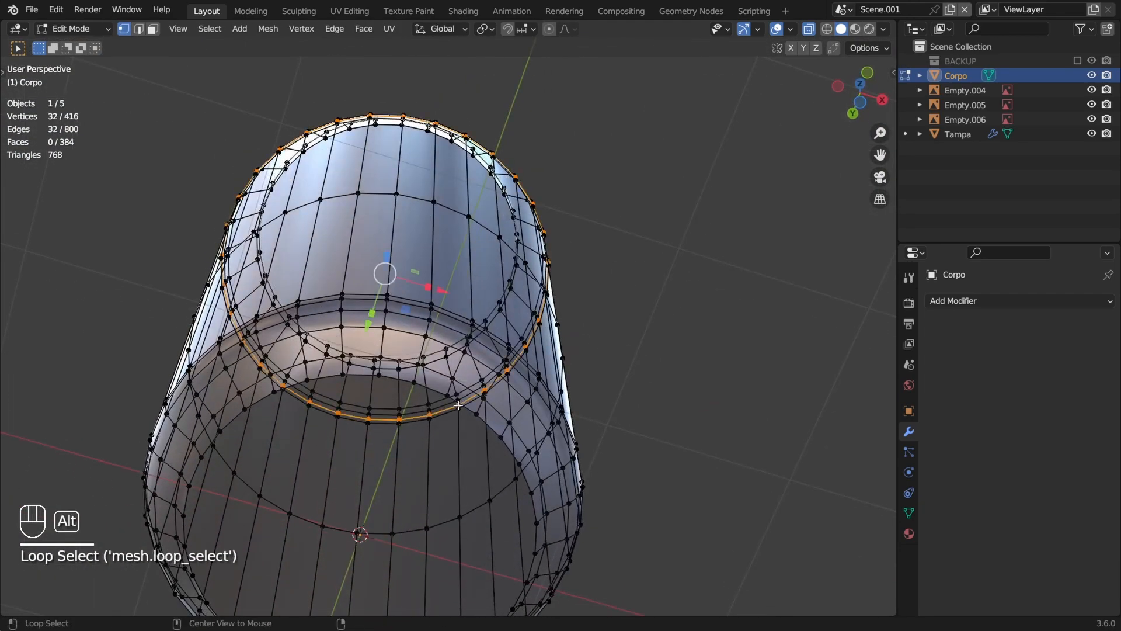
alt+click(444, 395)
alt+click(427, 391)
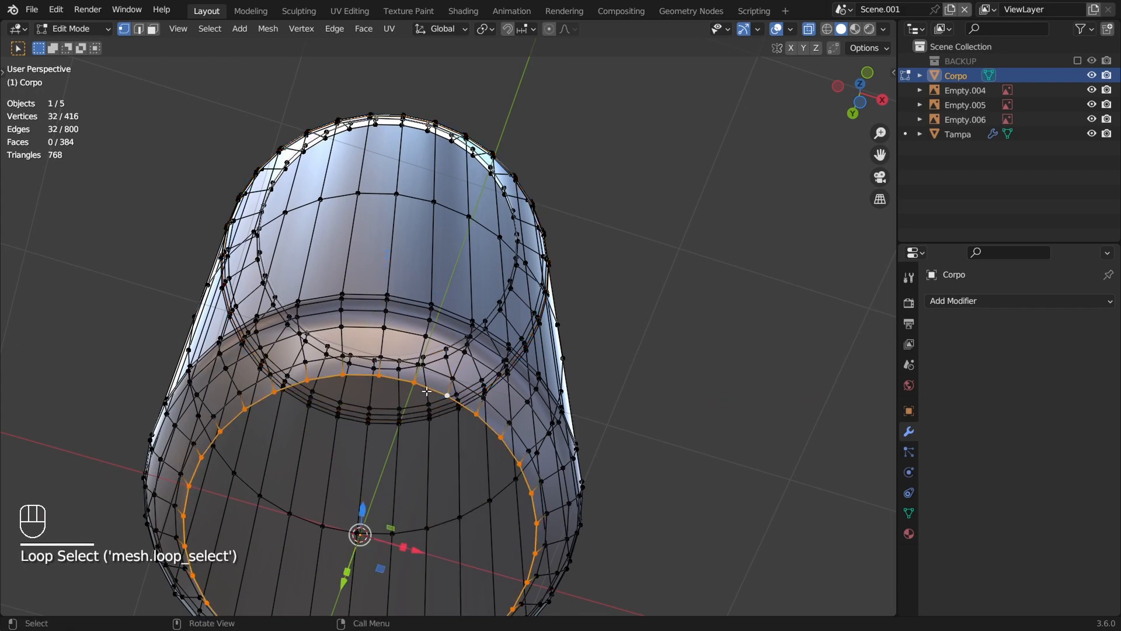
key(KP_7)
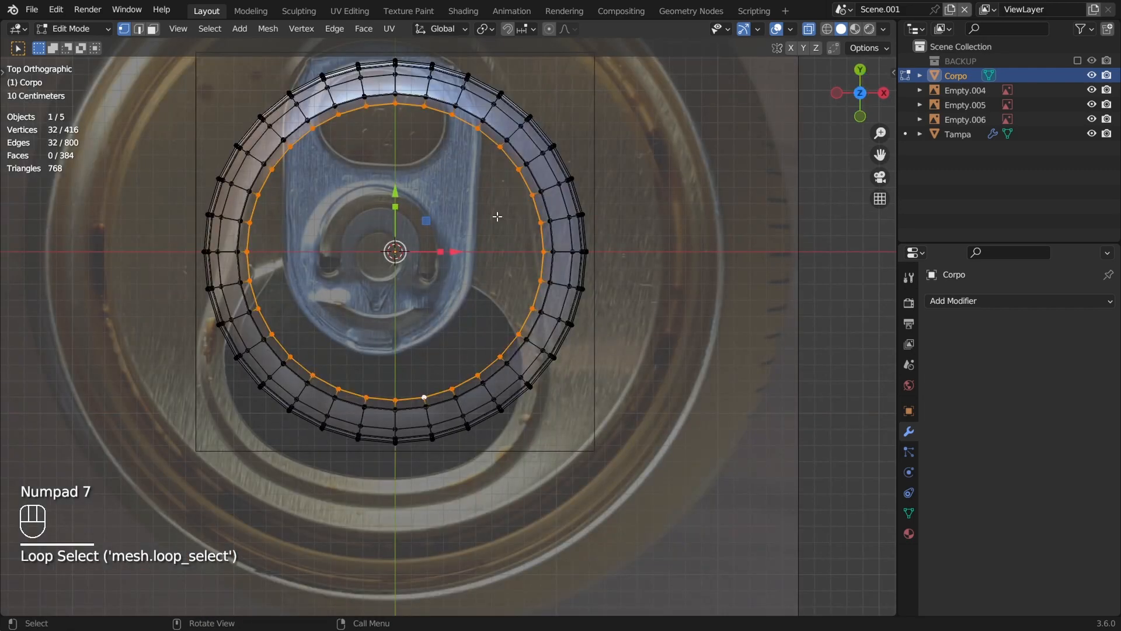
key(KP_9)
scroll(497, 216, up, 2)
shift+middle_drag(502, 307, 563, 211)
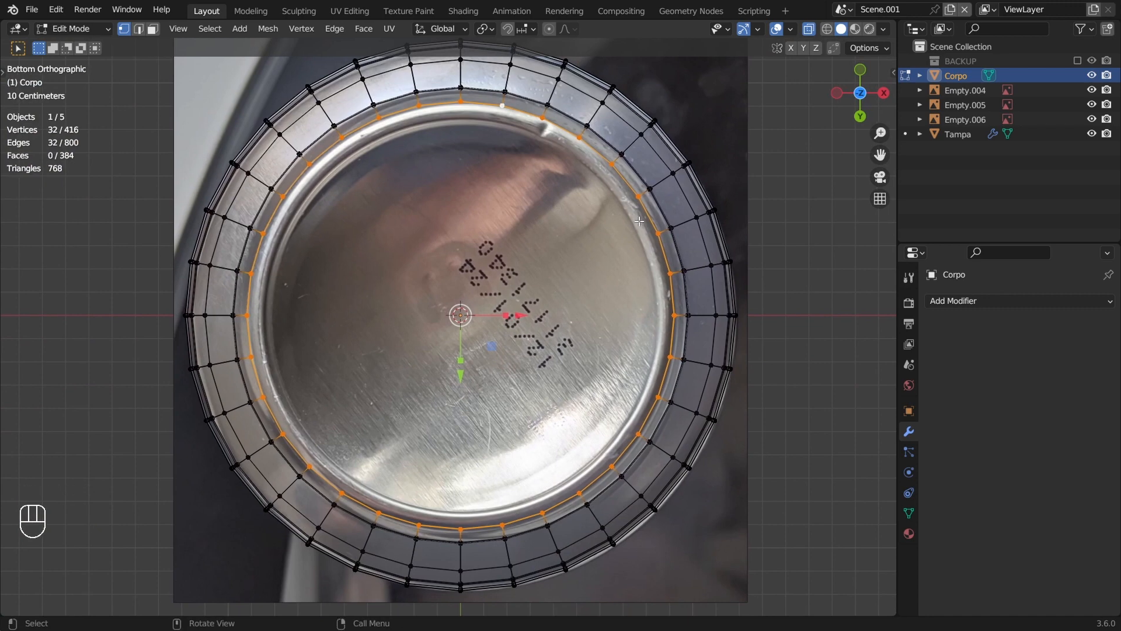
key(f)
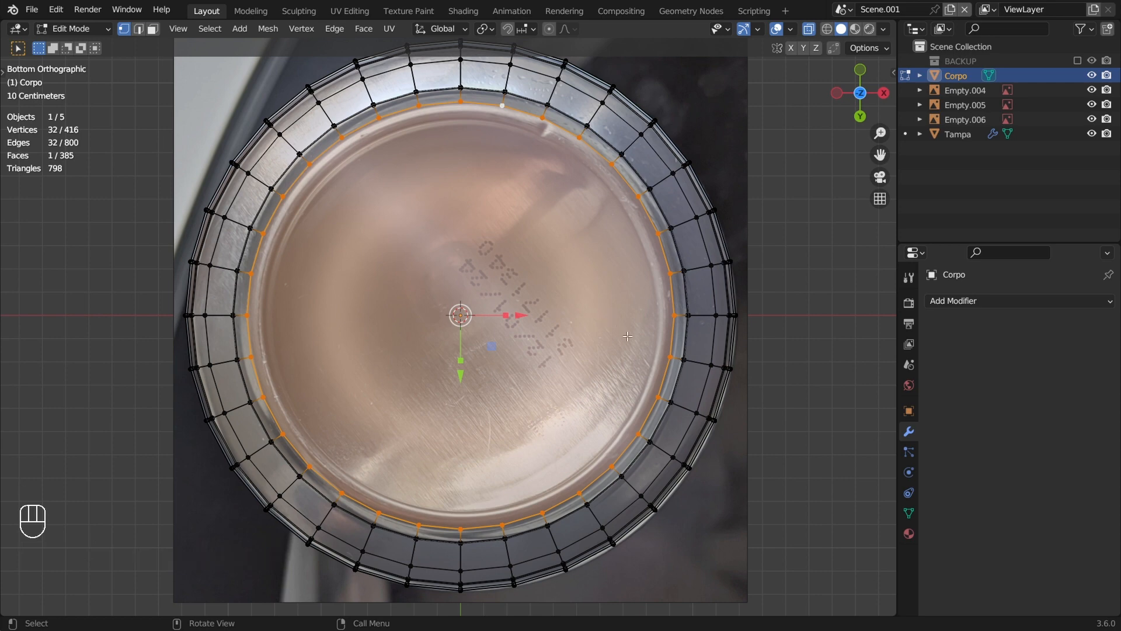
Inset the new bottom face by about 0.077 m to follow the inner side of the rim in the photo
key(i)
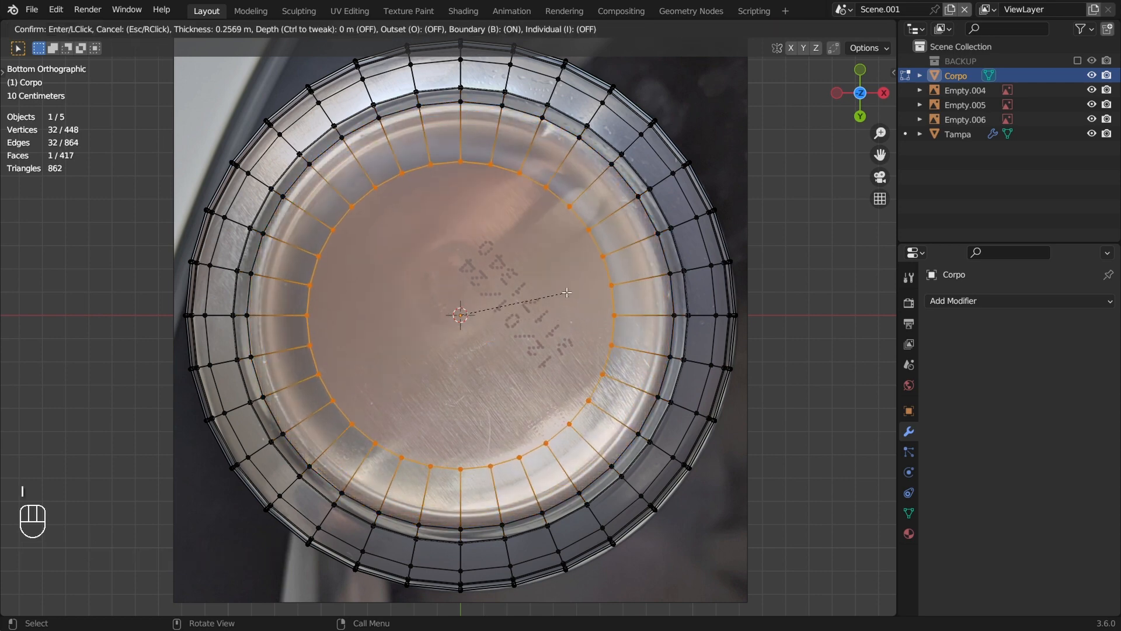
click(610, 299)
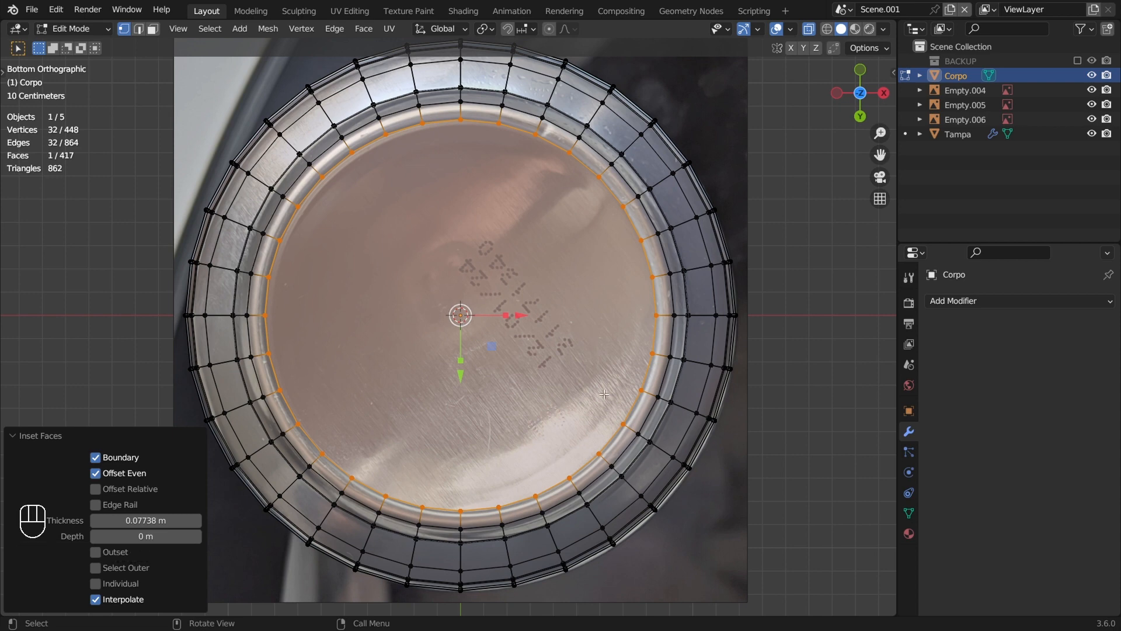
key(i)
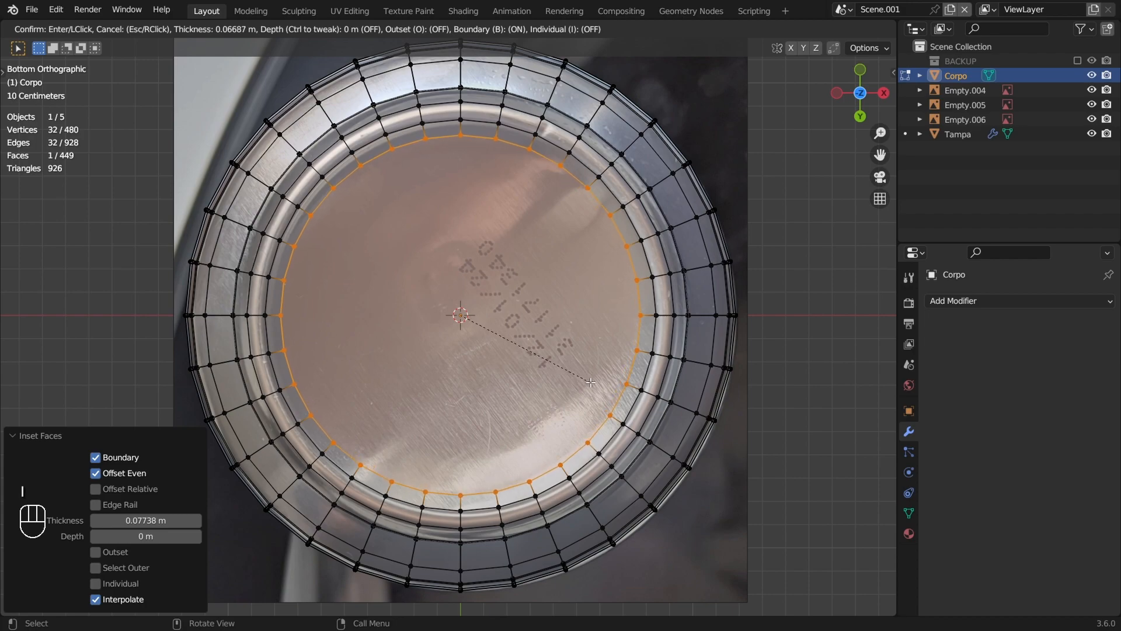
right_click(591, 382)
Extrude the inset face about 0.143 m up into the can to recess the base
middle_drag(562, 263, 644, 258)
scroll(560, 340, down, 4)
scroll(582, 385, up, 4)
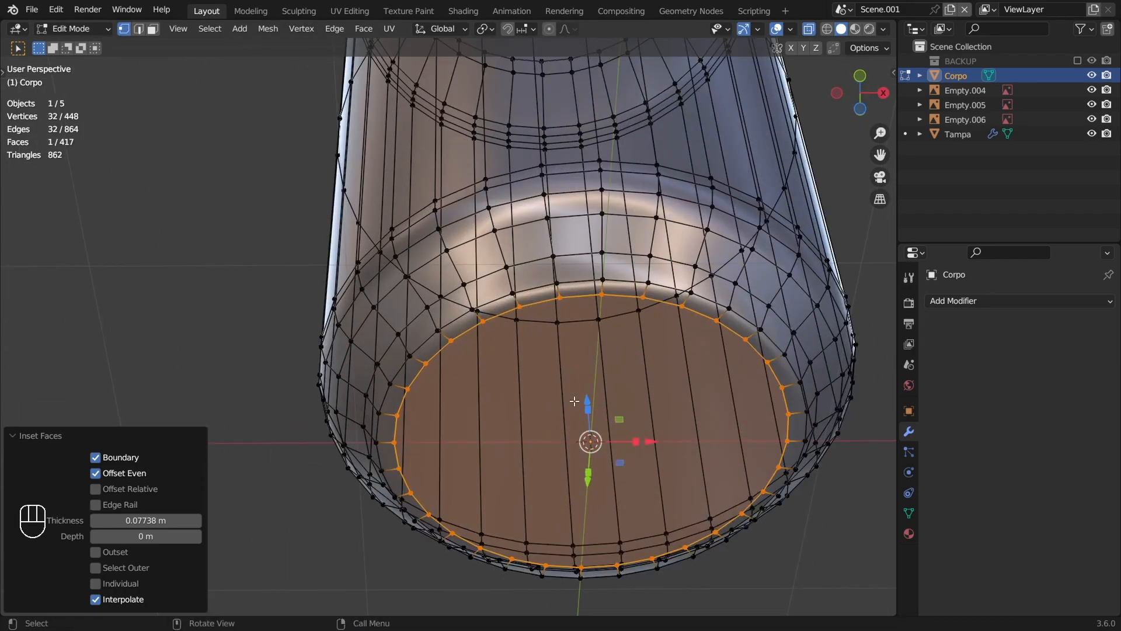
key(e)
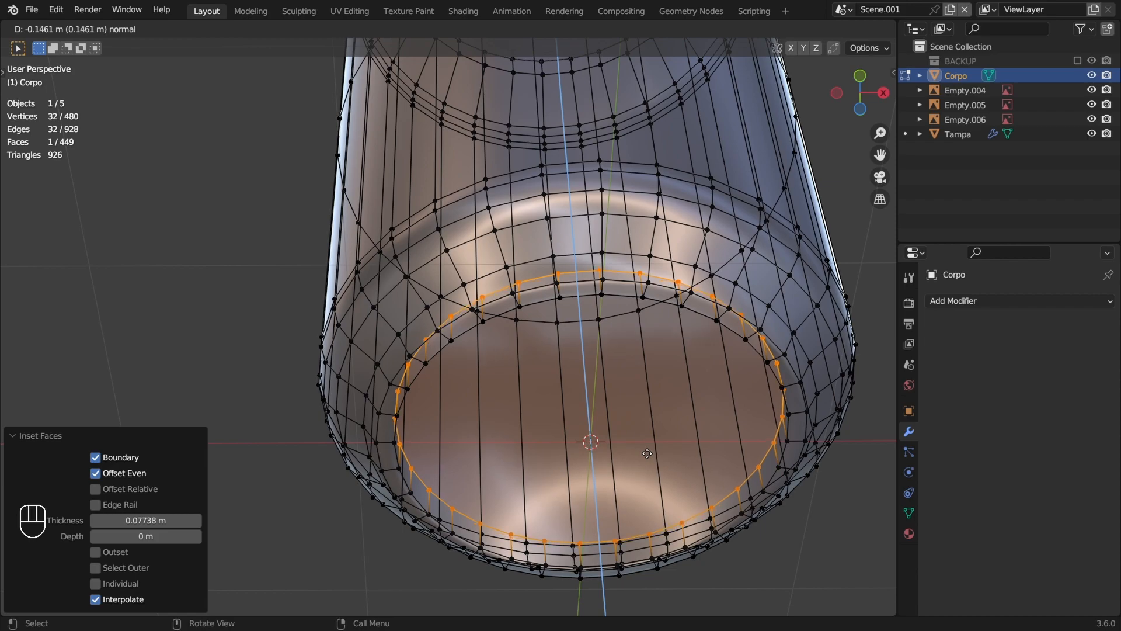
click(647, 456)
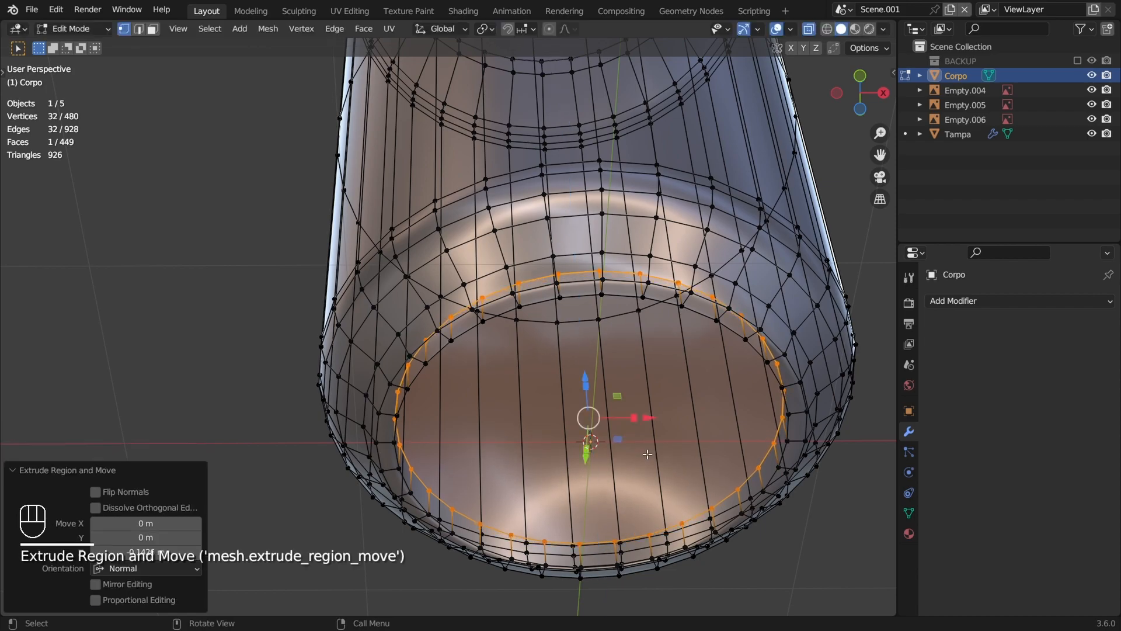
Lower the recessed face slightly along Z, refining its height by about 0.004 m in the front orthographic view
middle_drag(647, 456, 626, 247)
shift+middle_drag(626, 263, 621, 448)
middle_drag(621, 449, 578, 375)
scroll(559, 327, up, 2)
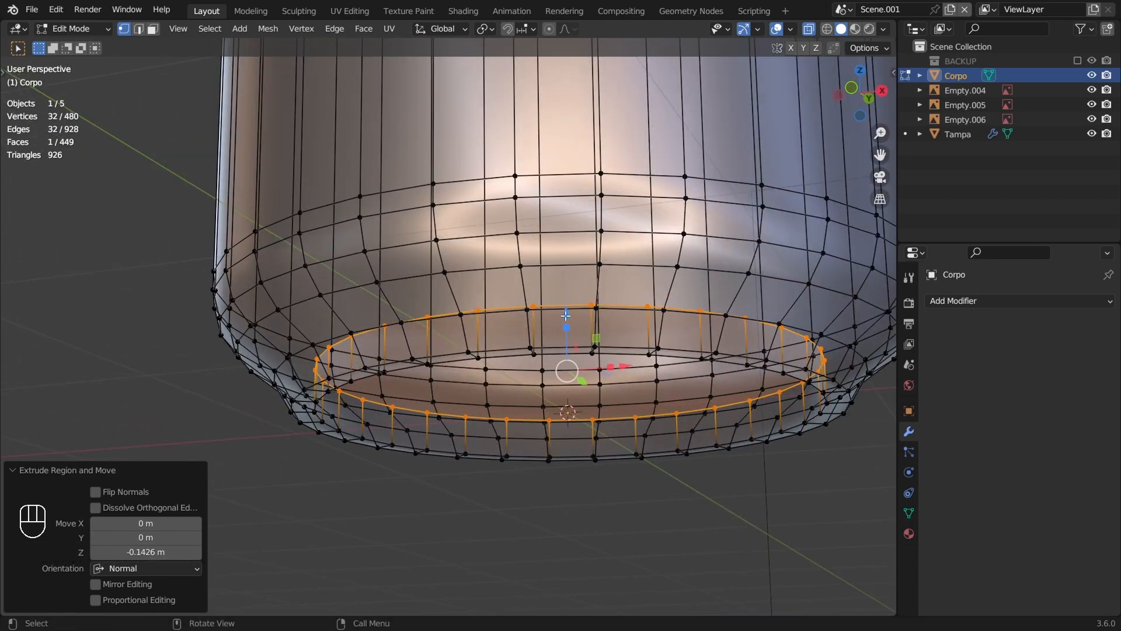
drag(566, 316, 566, 320)
middle_drag(638, 309, 636, 313)
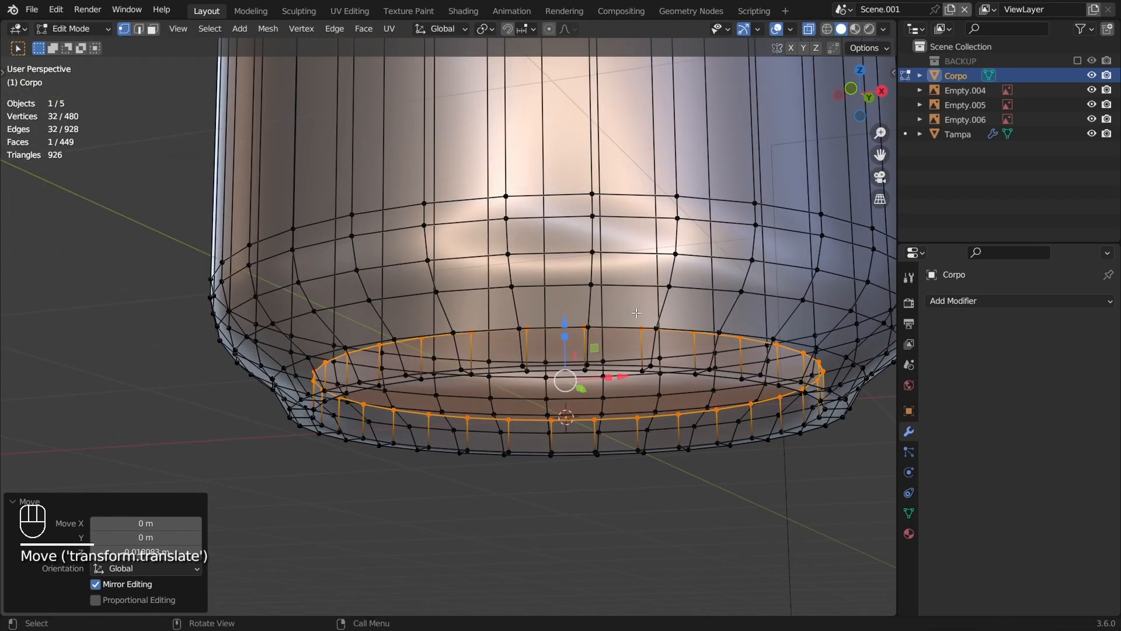
key(KP_1)
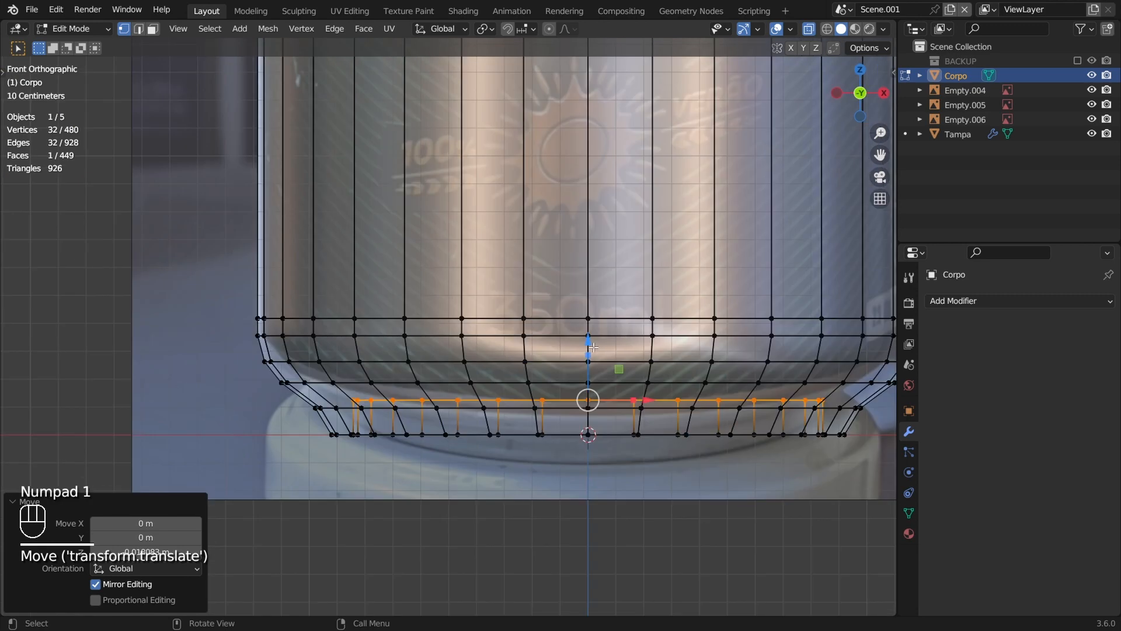
drag(592, 346, 589, 343)
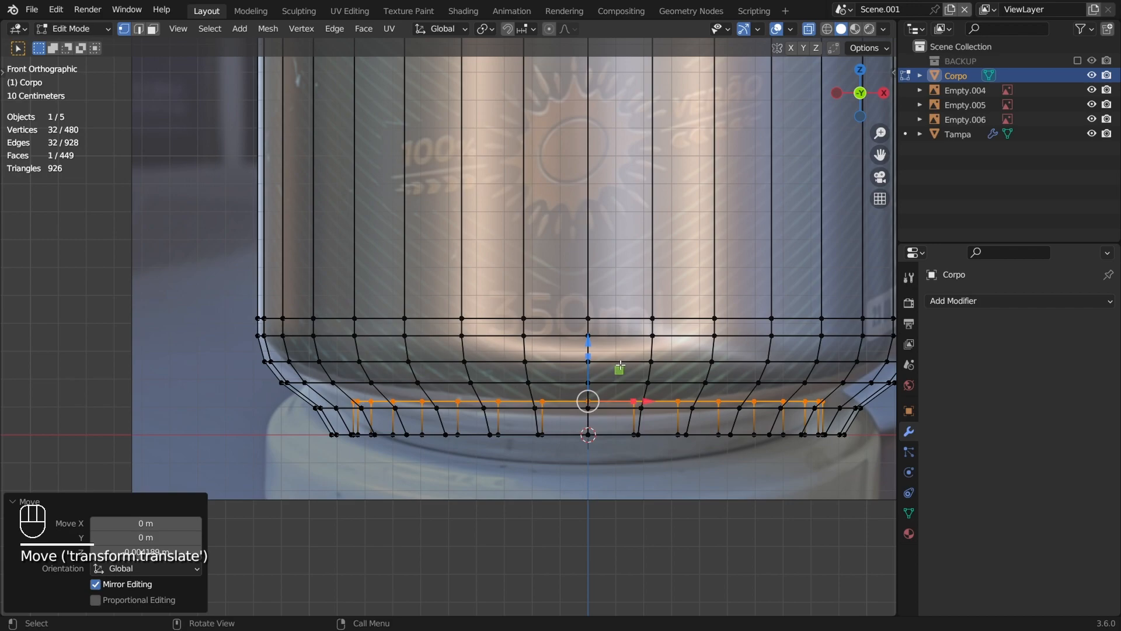
From the bottom orthographic view, inset the recessed face twice, by about 0.115 m and about 0.148 m
key(KP_7)
key(KP_9)
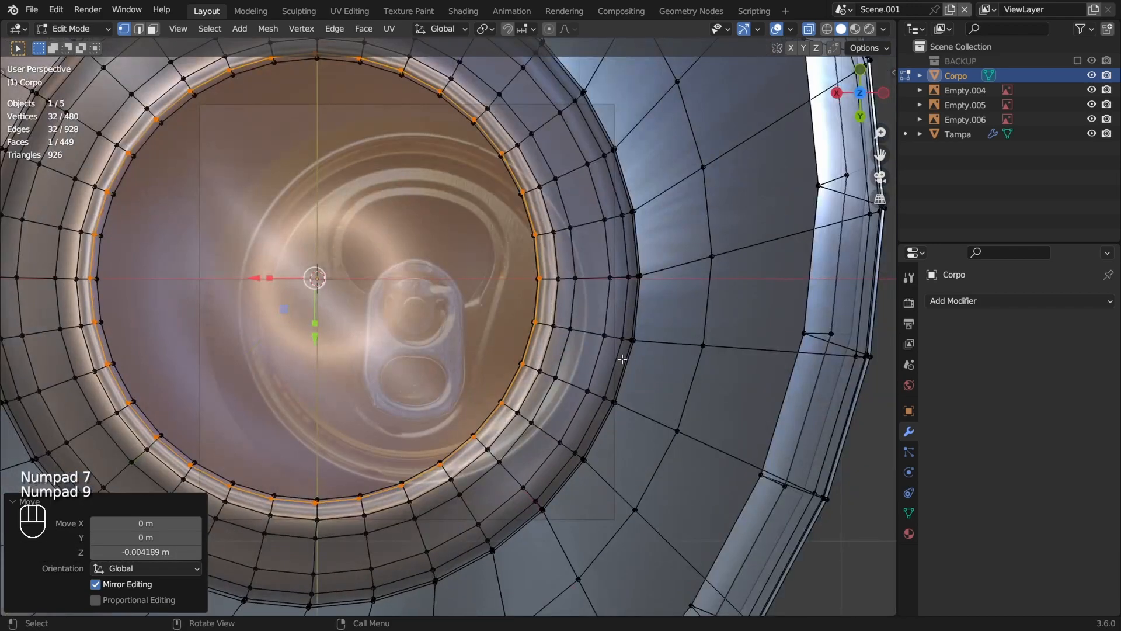
key(KP_7)
key(KP_9)
shift+middle_drag(622, 359, 532, 366)
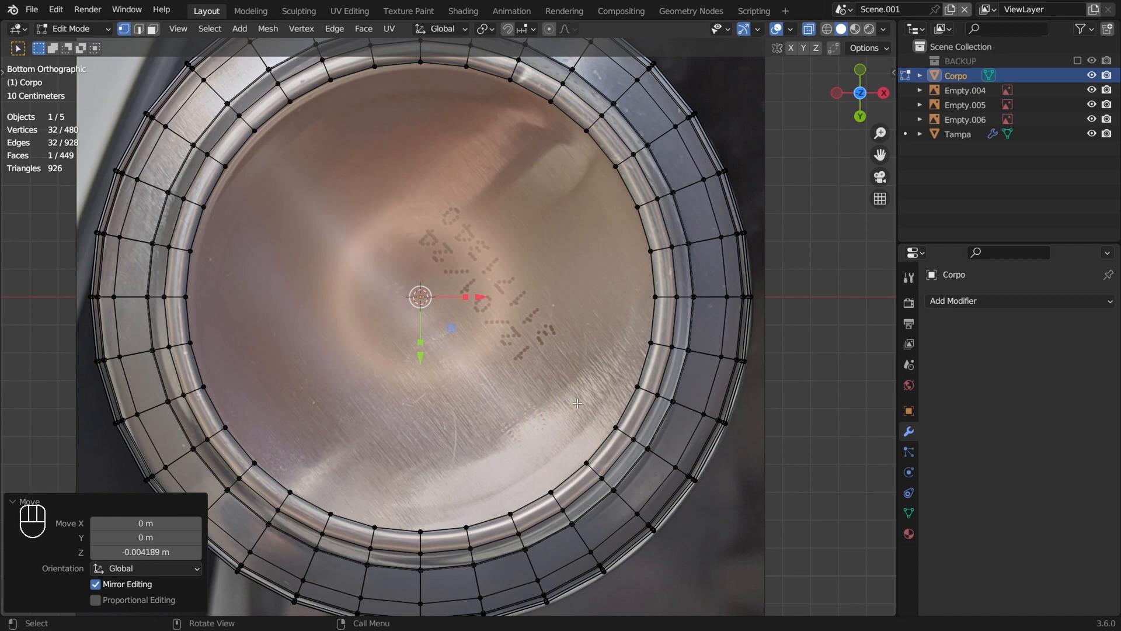
key(i)
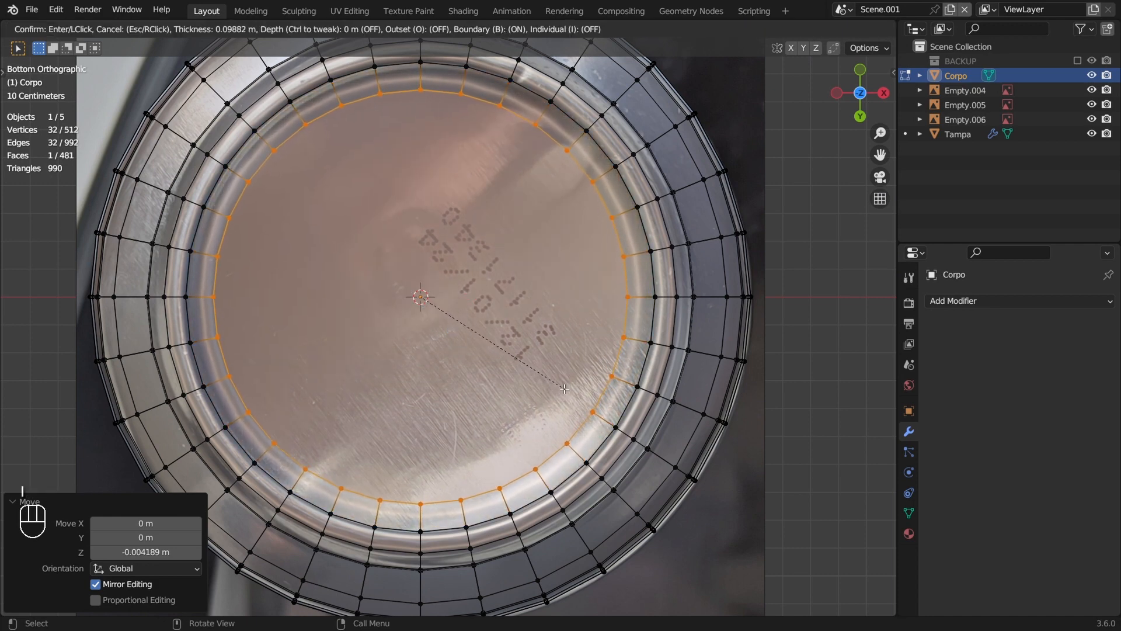
click(561, 388)
key(i)
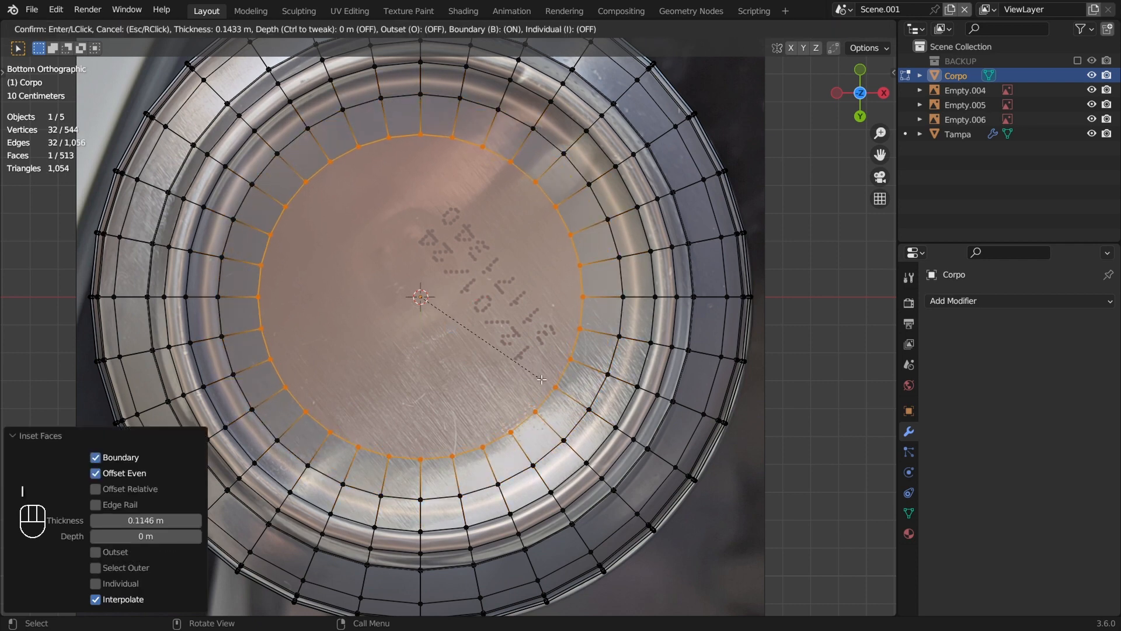
click(524, 378)
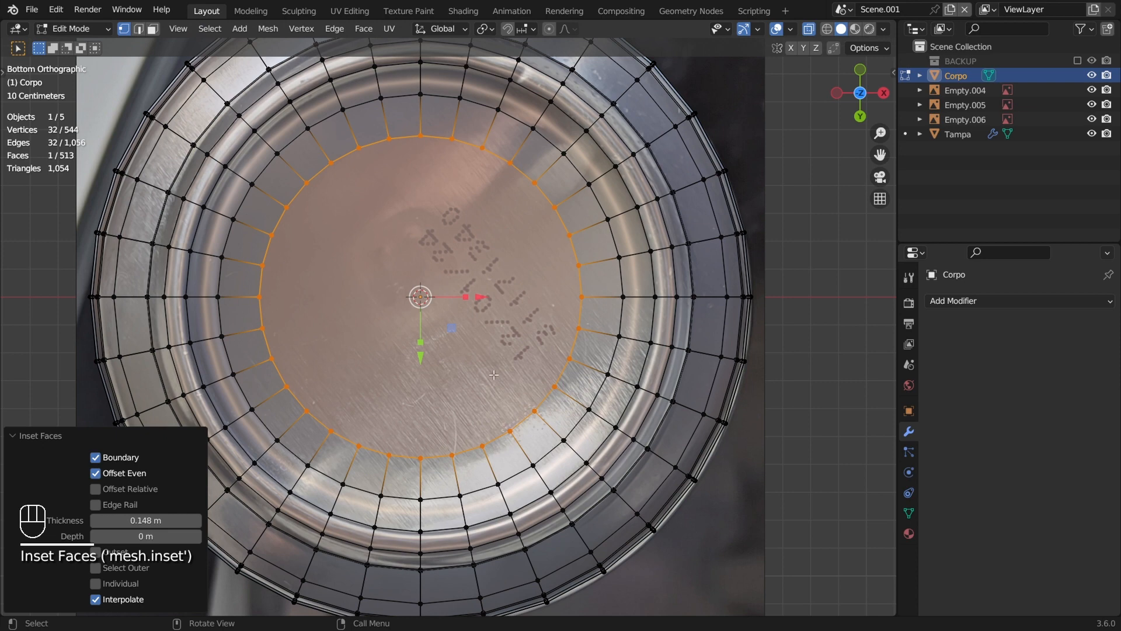
Delete the central face of the can bottom and close its edge loop with Grid Fill
key(x)
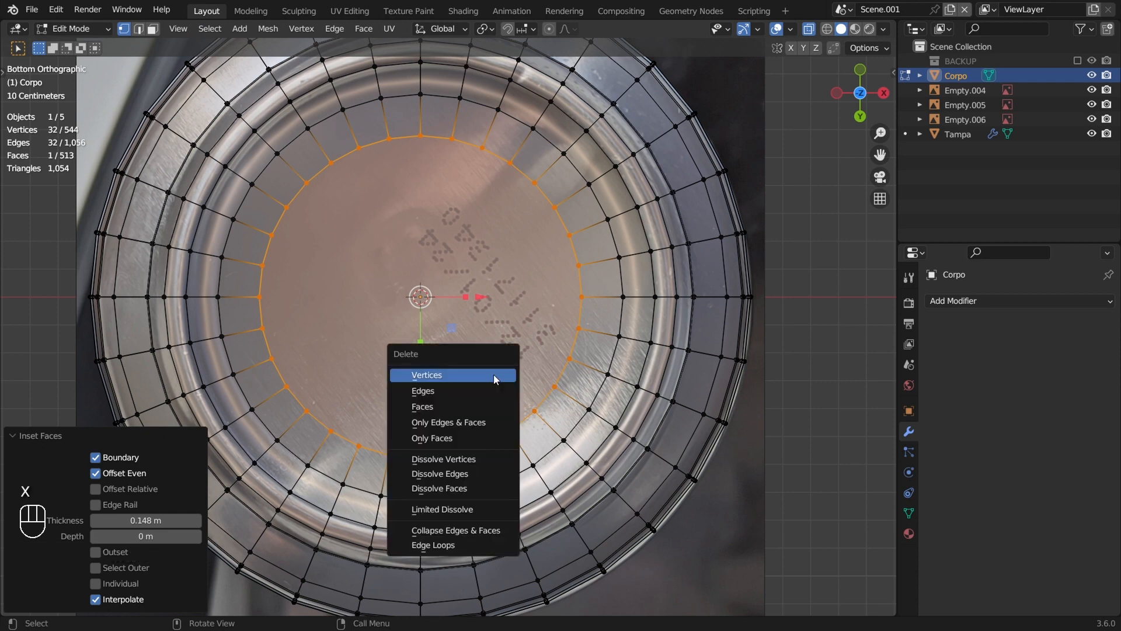
click(489, 406)
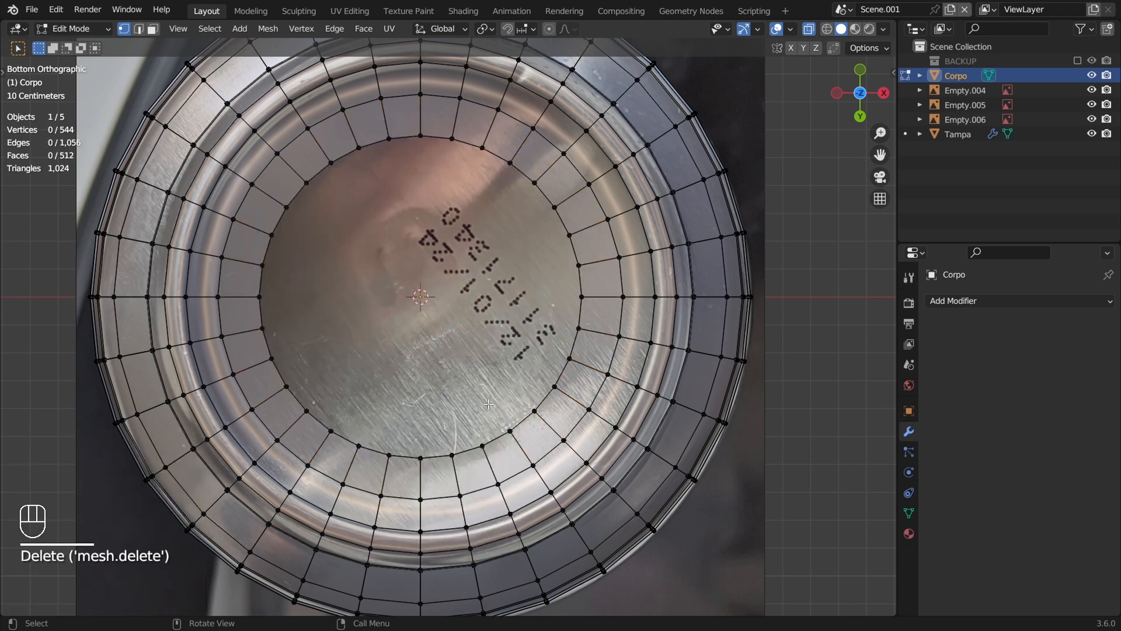
alt+click(495, 435)
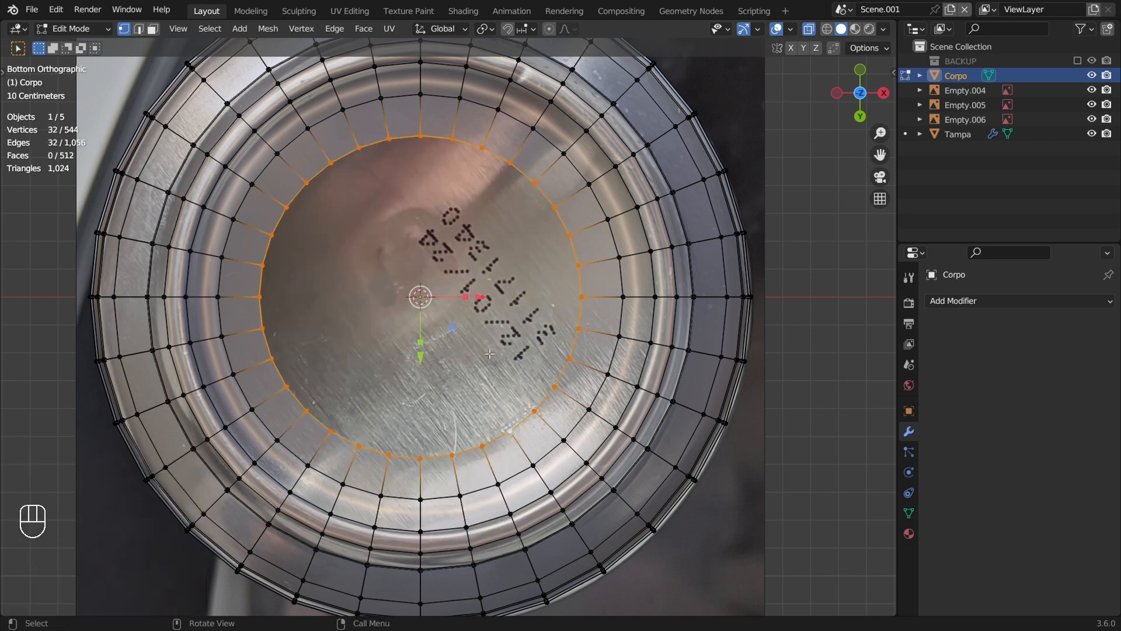
key(ctrl+f)
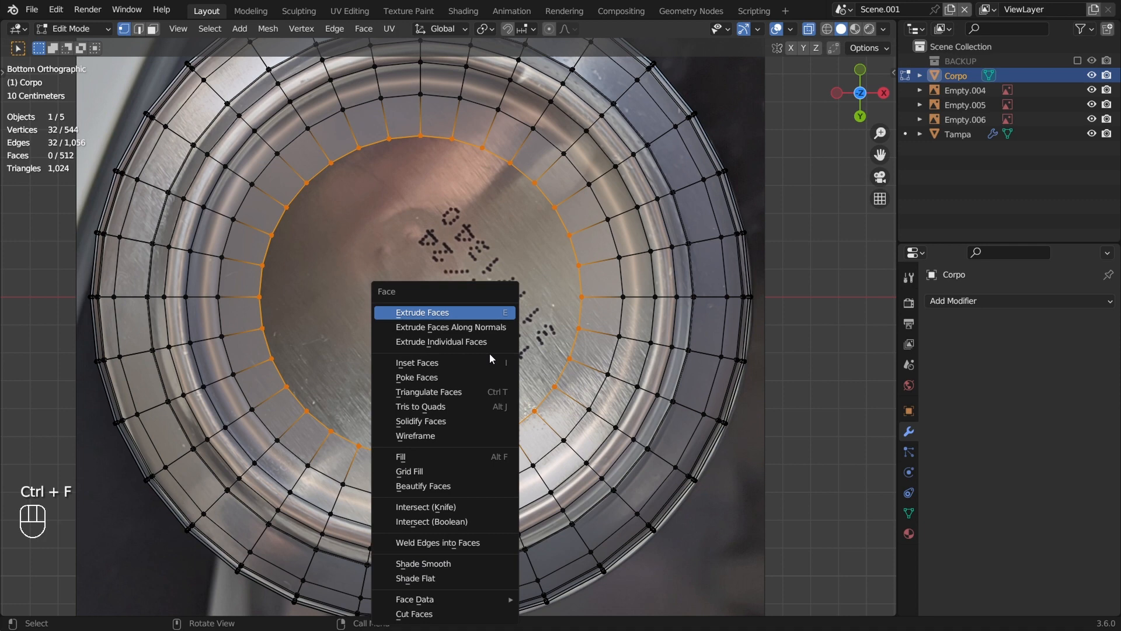
click(447, 471)
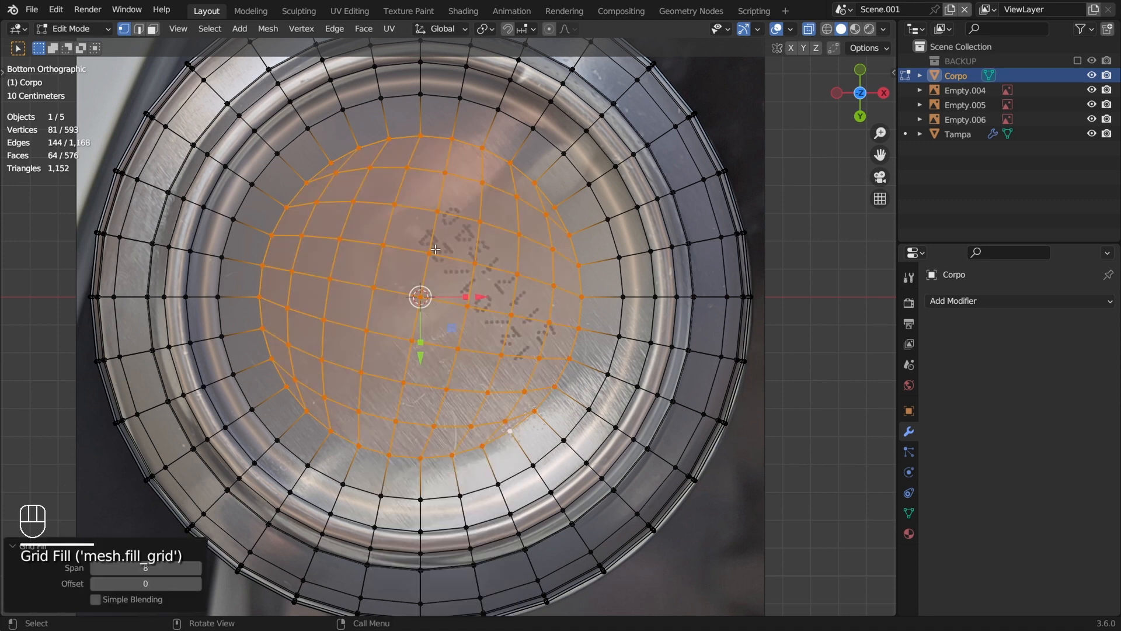
Set the grid fill's offset to -1 so its lines align with the X and Y axes
shift+middle_drag(507, 253, 630, 258)
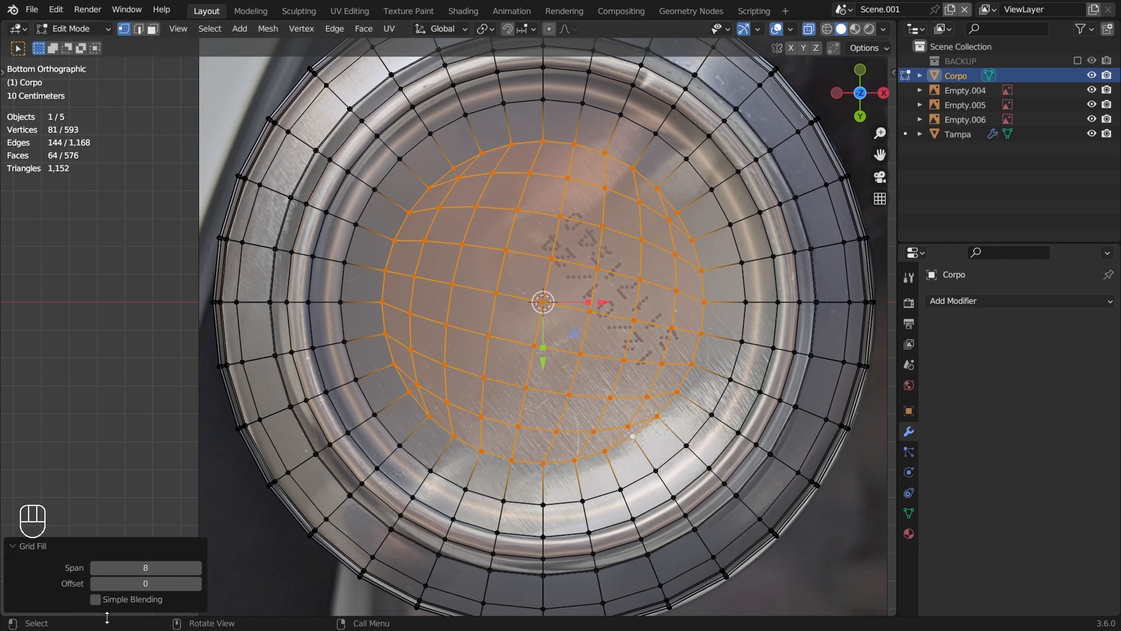
click(199, 585)
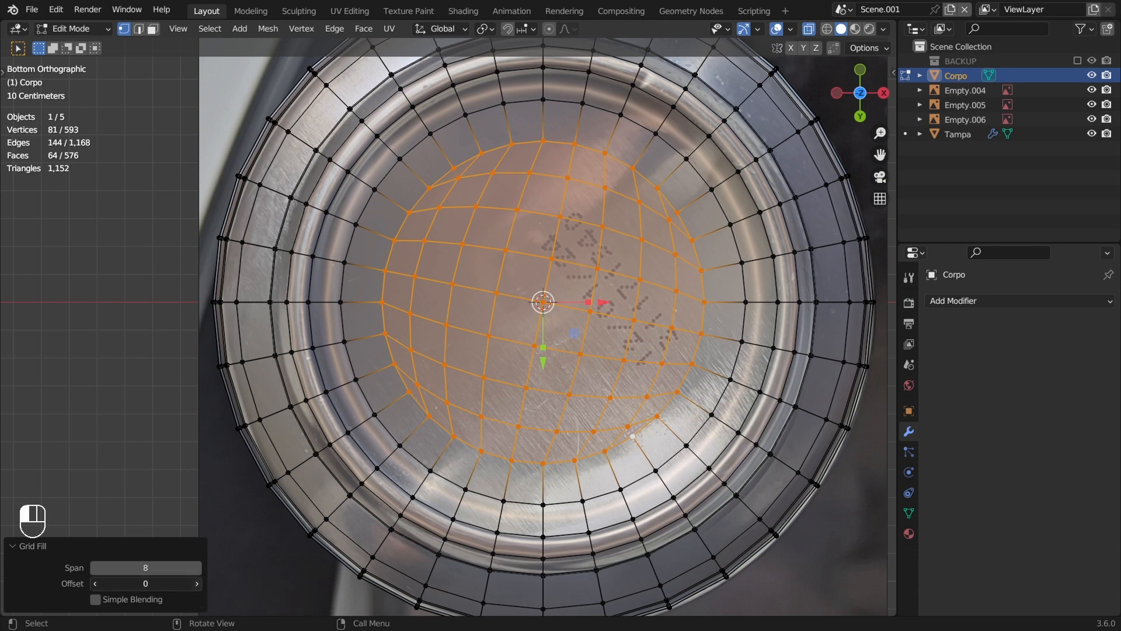
click(95, 585)
click(95, 584)
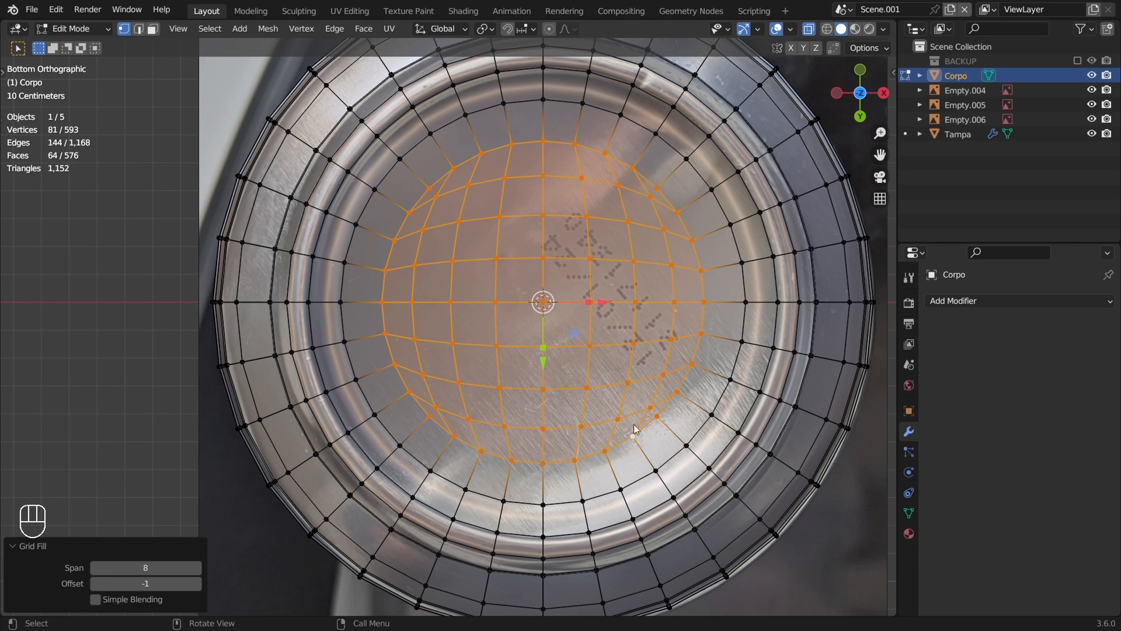
Apply Smooth Vertices to the grid-filled area with smoothing 1.000 and inspect its outer edge
right_click(507, 254)
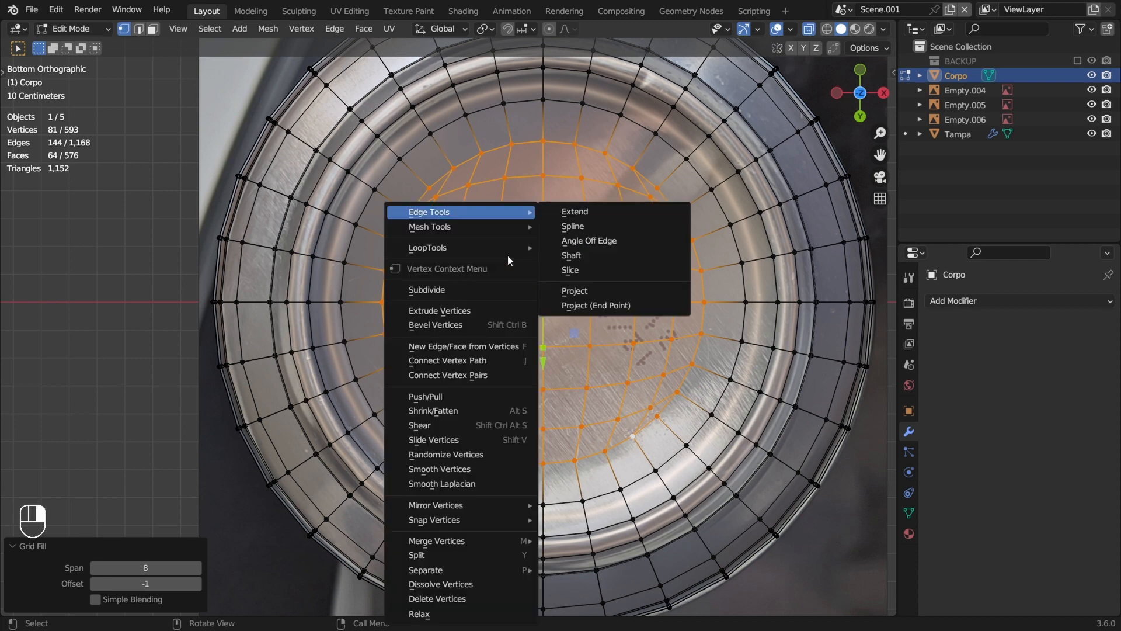
click(474, 471)
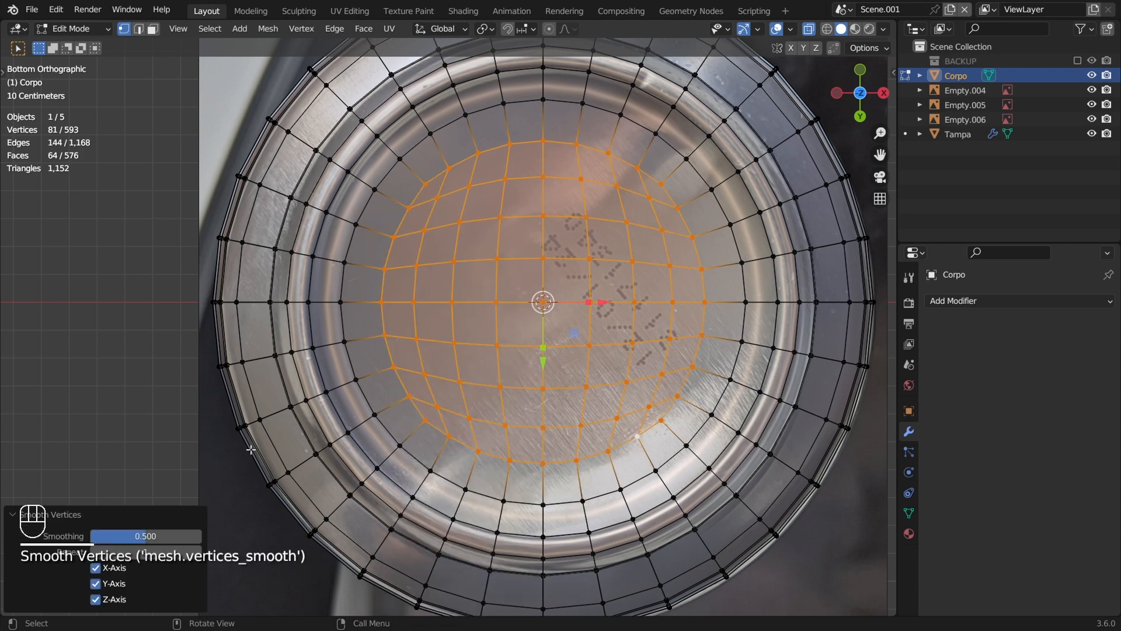
drag(124, 536, 198, 536)
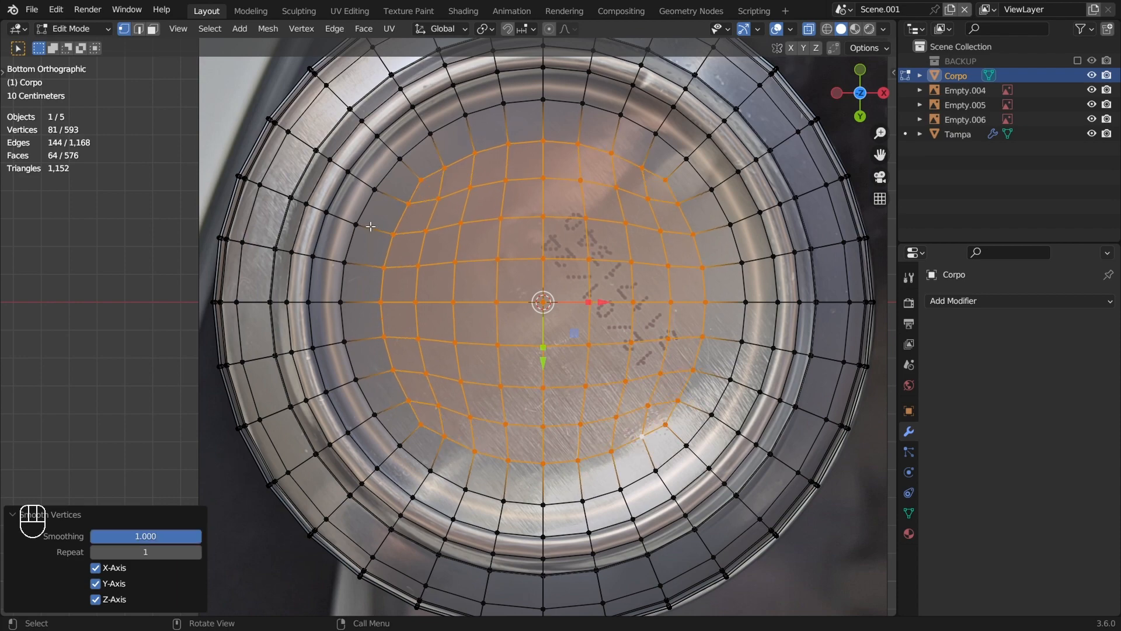
scroll(436, 148, up, 3)
shift+middle_drag(412, 91, 418, 326)
scroll(418, 325, up, 6)
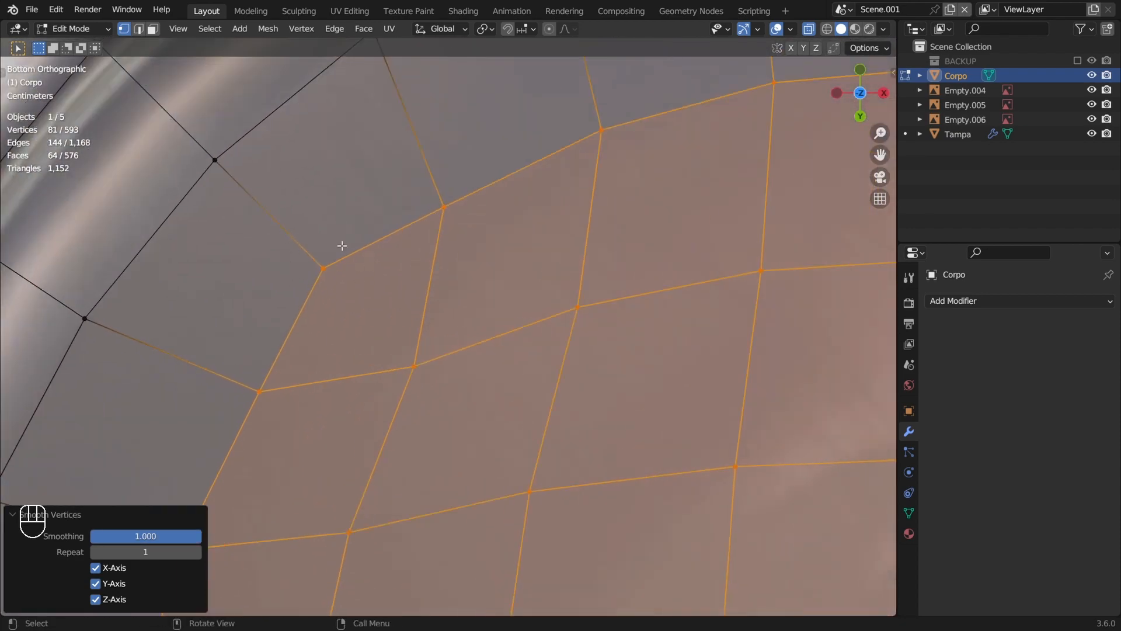
Set the vertex smoothing to 0.000 and compare the grid's circular outline and spacing
drag(172, 536, 92, 536)
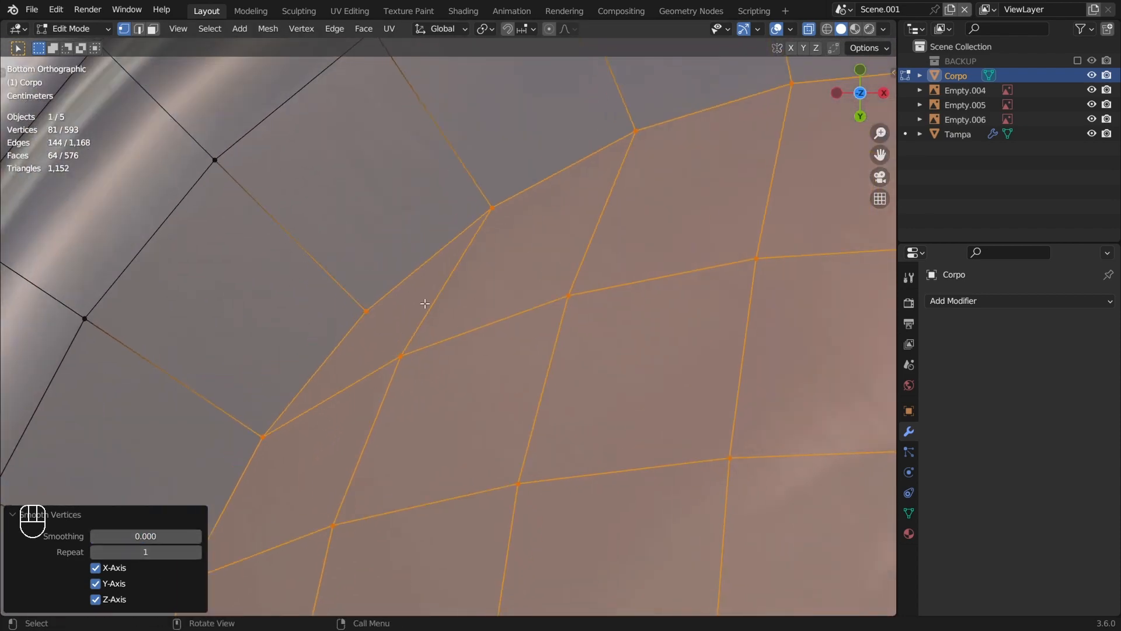
scroll(396, 275, down, 8)
shift+middle_drag(503, 391, 445, 281)
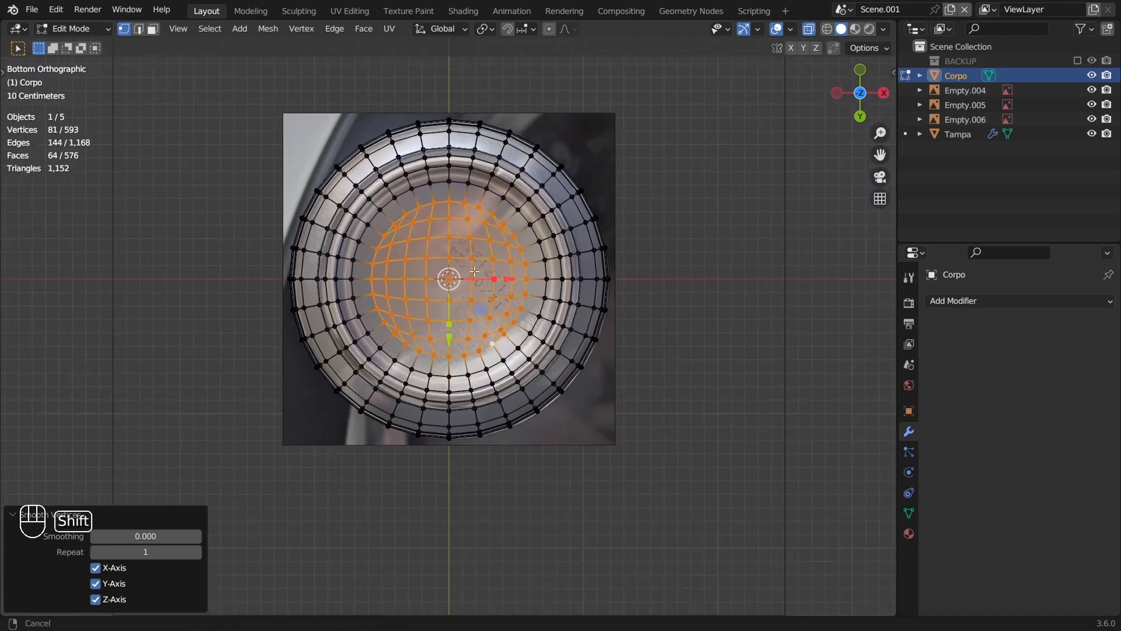
scroll(445, 281, up, 6)
shift+middle_drag(488, 225, 506, 362)
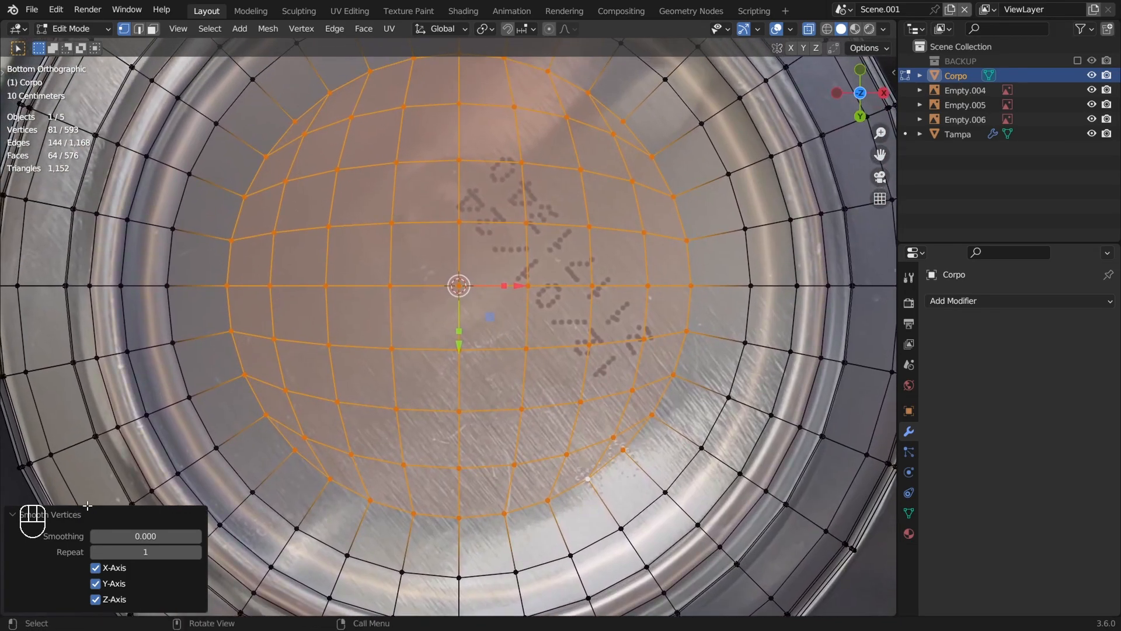
Compare the grid's outline with vertex smoothing at 1.000, and return the smoothing to 0.000
drag(106, 538, 210, 537)
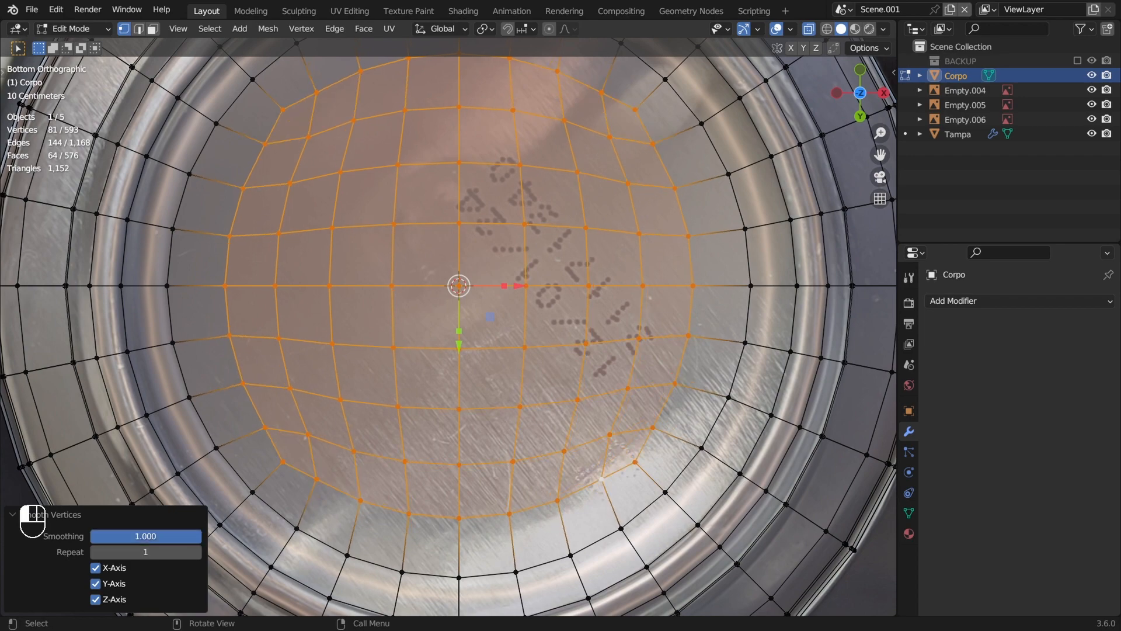
scroll(456, 292, down, 4)
scroll(557, 277, up, 2)
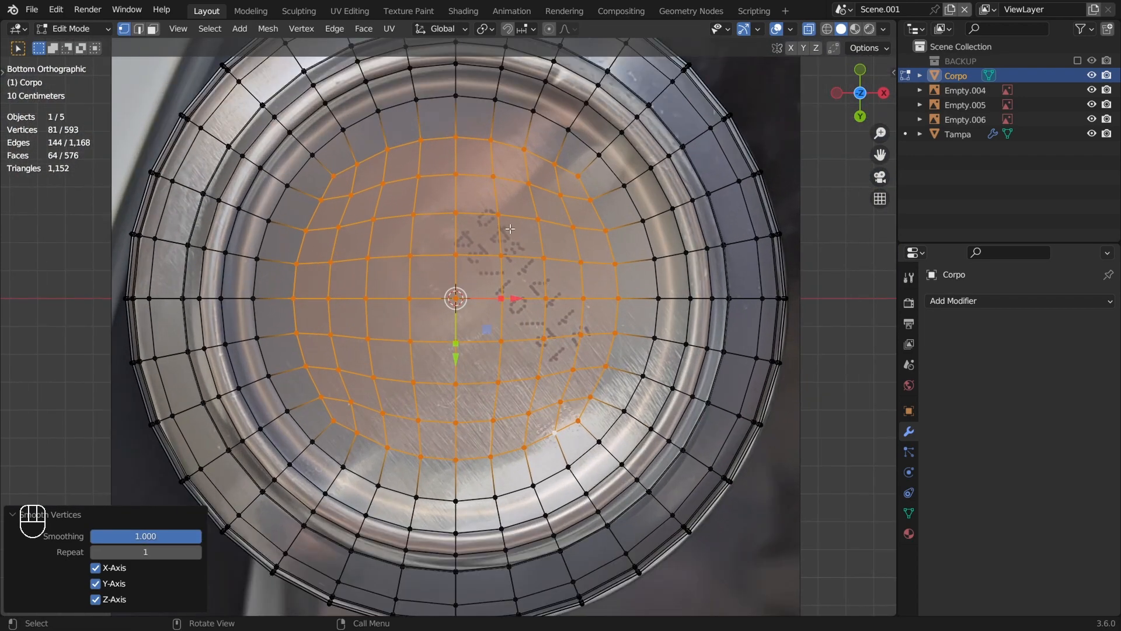
drag(162, 539, 94, 537)
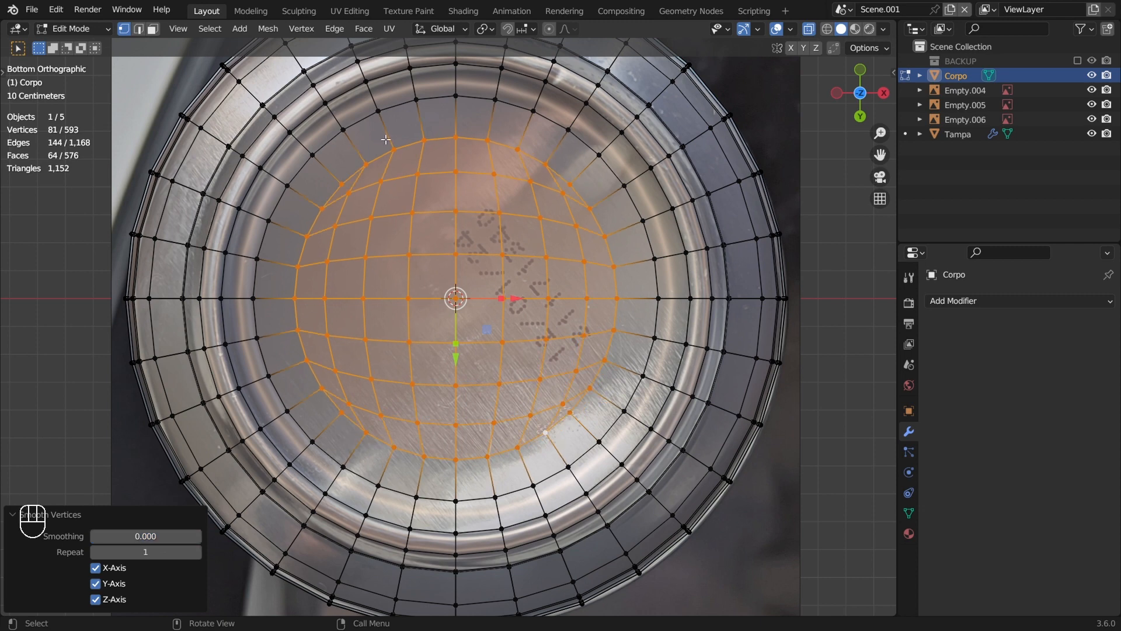
Cut an edge loop around the grid-filled area and grow the selection from the centre vertex until it includes that loop
key(ctrl+r)
click(363, 140)
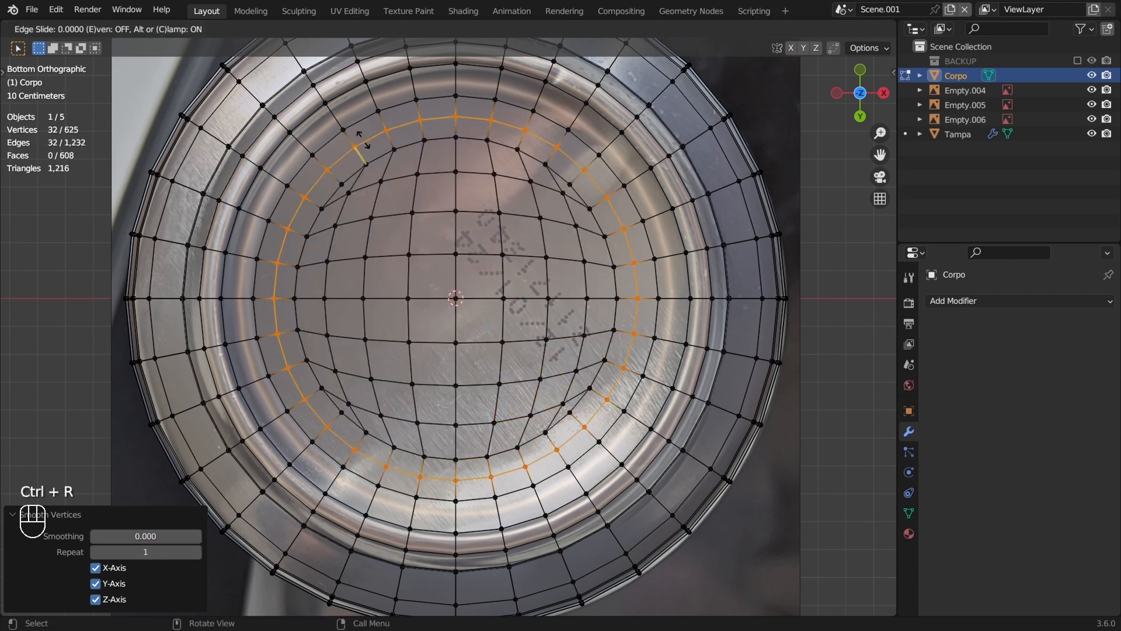
click(443, 290)
key(ctrl+KP_Add)
key(ctrl+KP_Add)
key(ctrl+KP_Add)
key(ctrl+KP_Add)
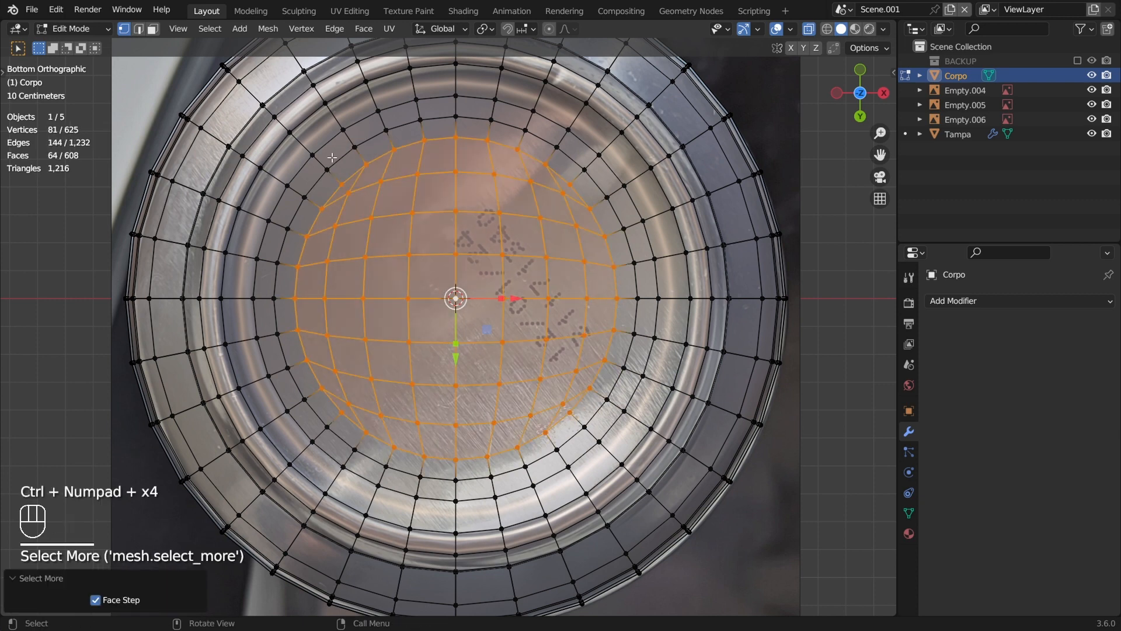
right_click(358, 184)
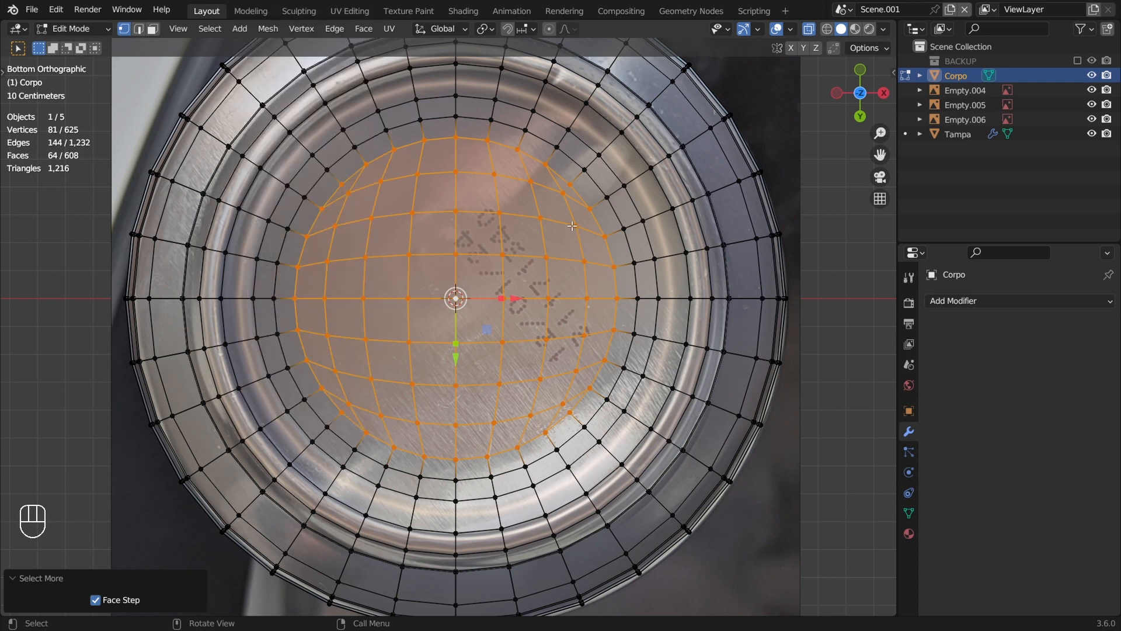
key(ctrl+KP_Add)
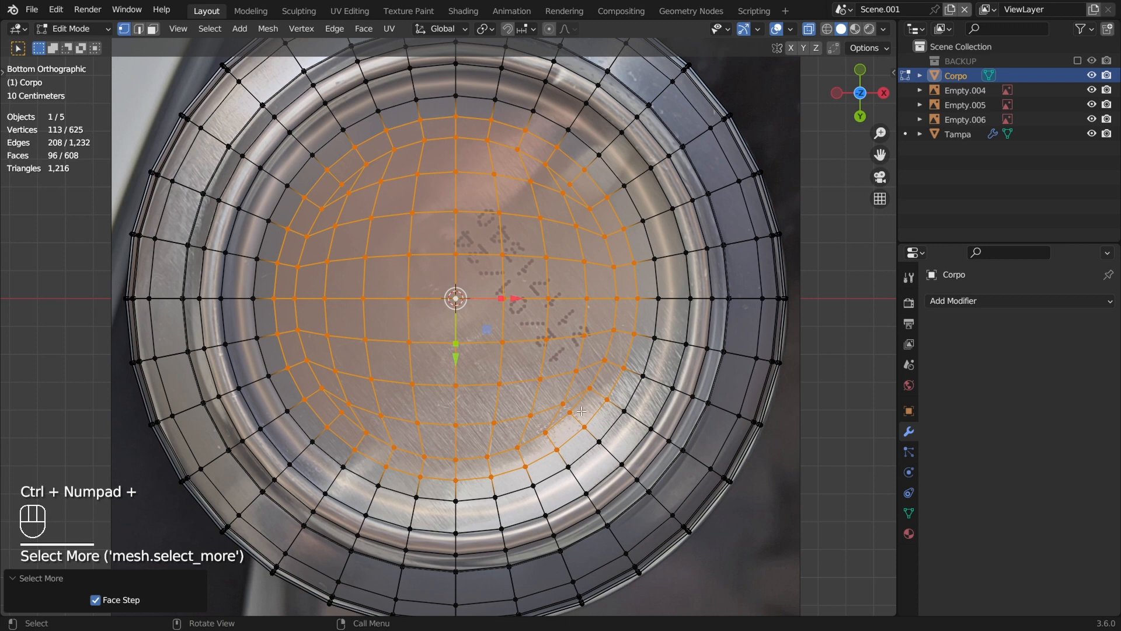
Apply Smooth Vertices to the enlarged selection with smoothing 1.000
right_click(486, 368)
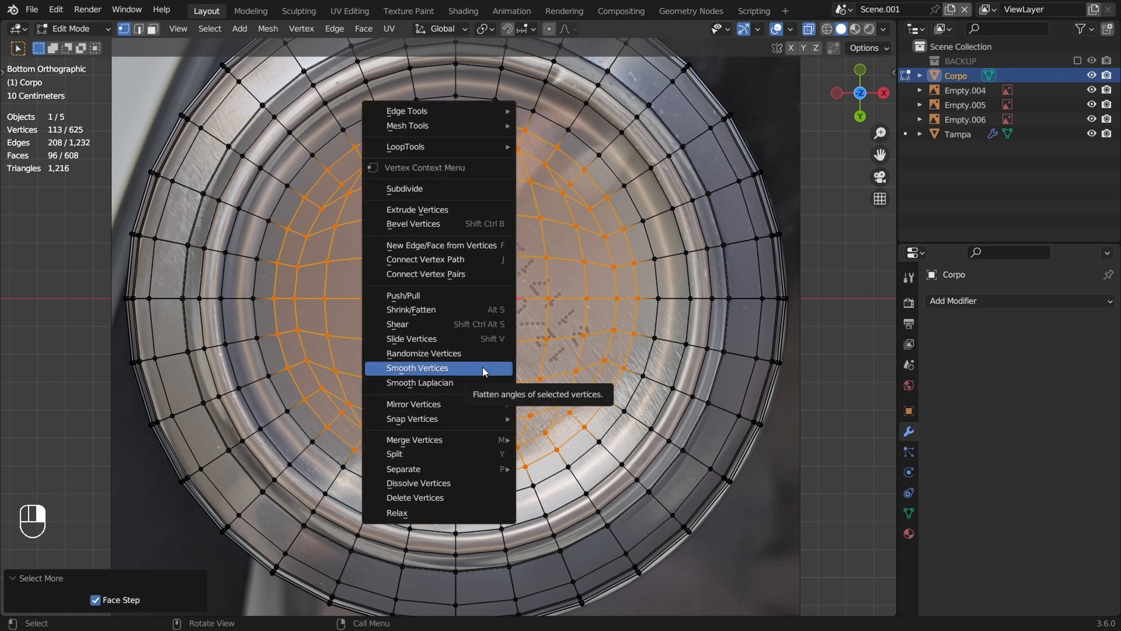
click(483, 367)
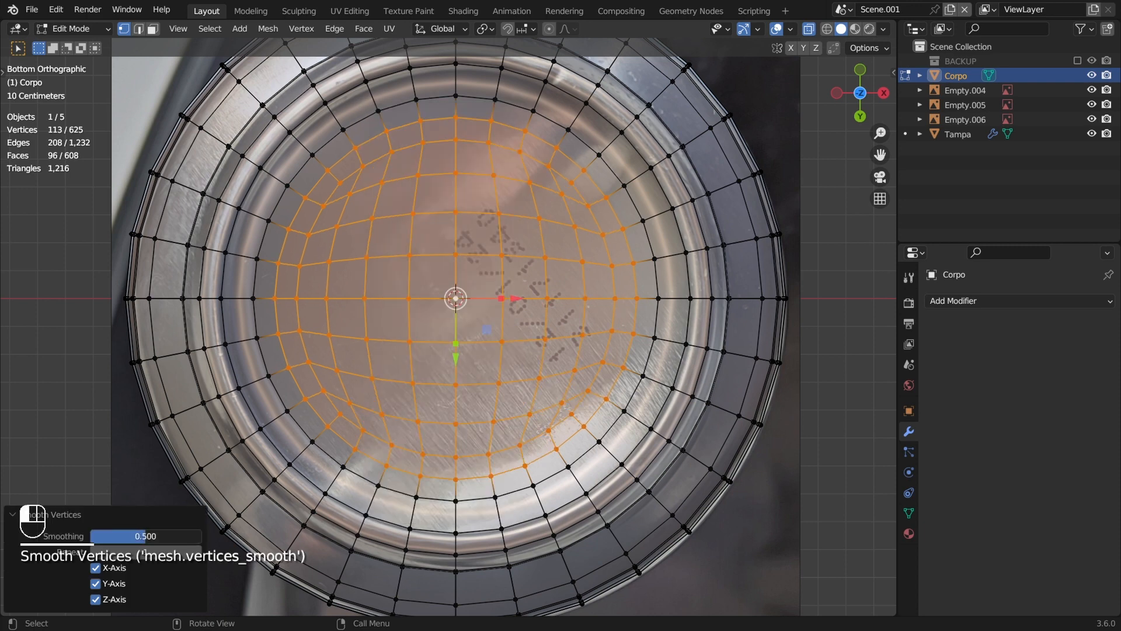
drag(146, 536, 201, 536)
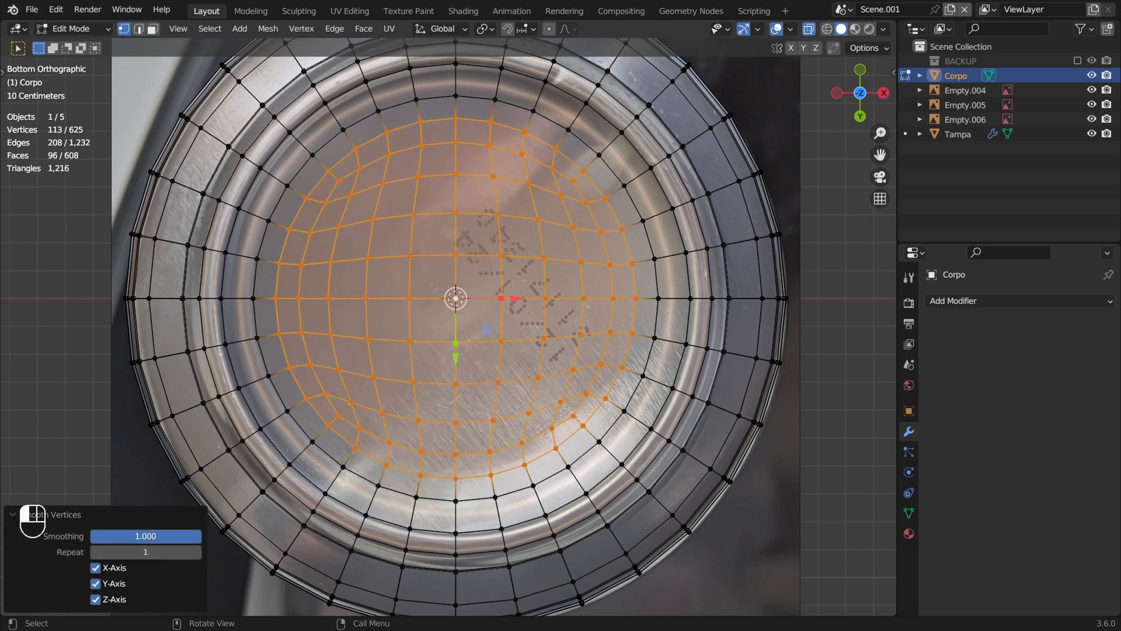
Try 10 repetitions of the vertex smoothing on the can's bottom grid
click(196, 552)
click(196, 552)
click(197, 552)
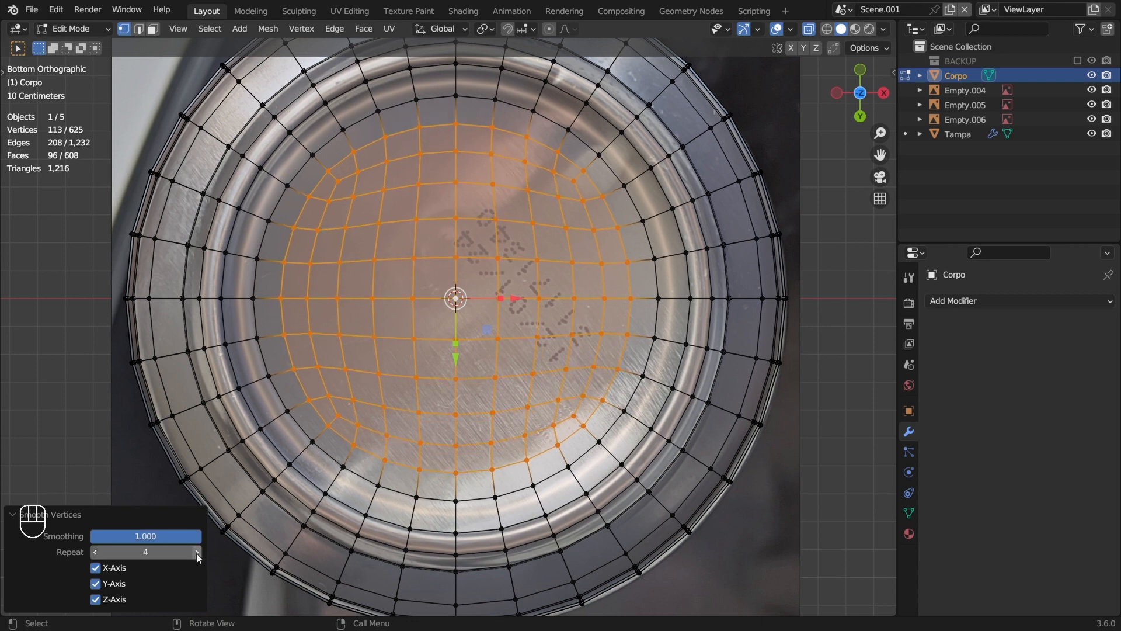
click(196, 552)
click(196, 553)
click(197, 553)
click(197, 553)
click(196, 552)
click(196, 552)
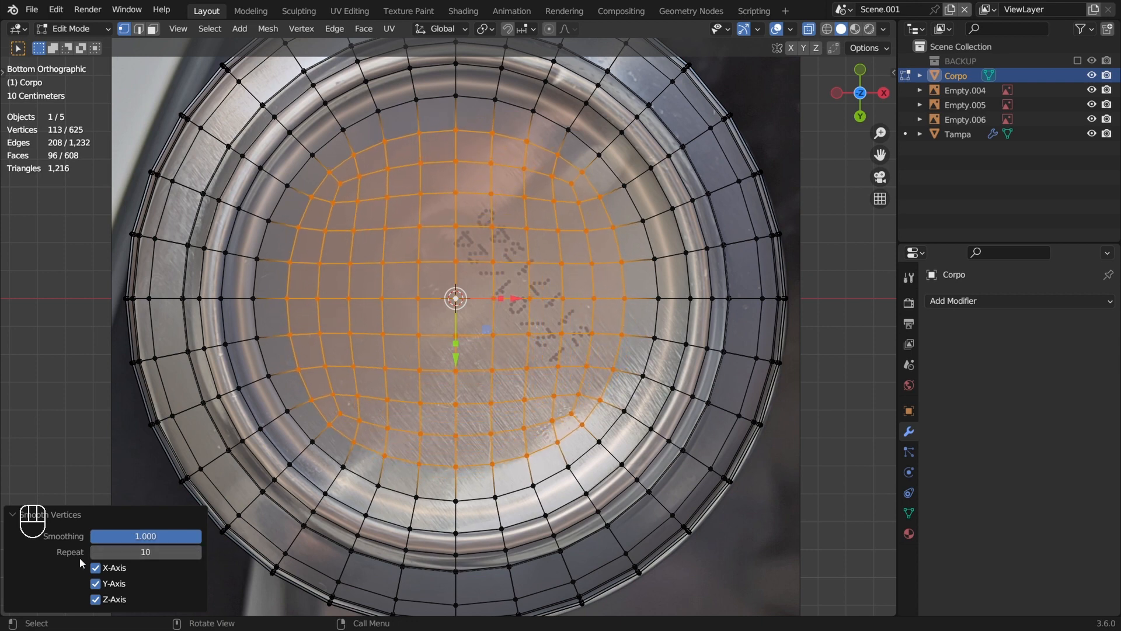
Reduce the vertex smoothing's repeat count to 2 after comparing neighbouring values
click(94, 553)
click(95, 553)
click(95, 552)
click(95, 552)
click(95, 553)
click(94, 552)
click(95, 553)
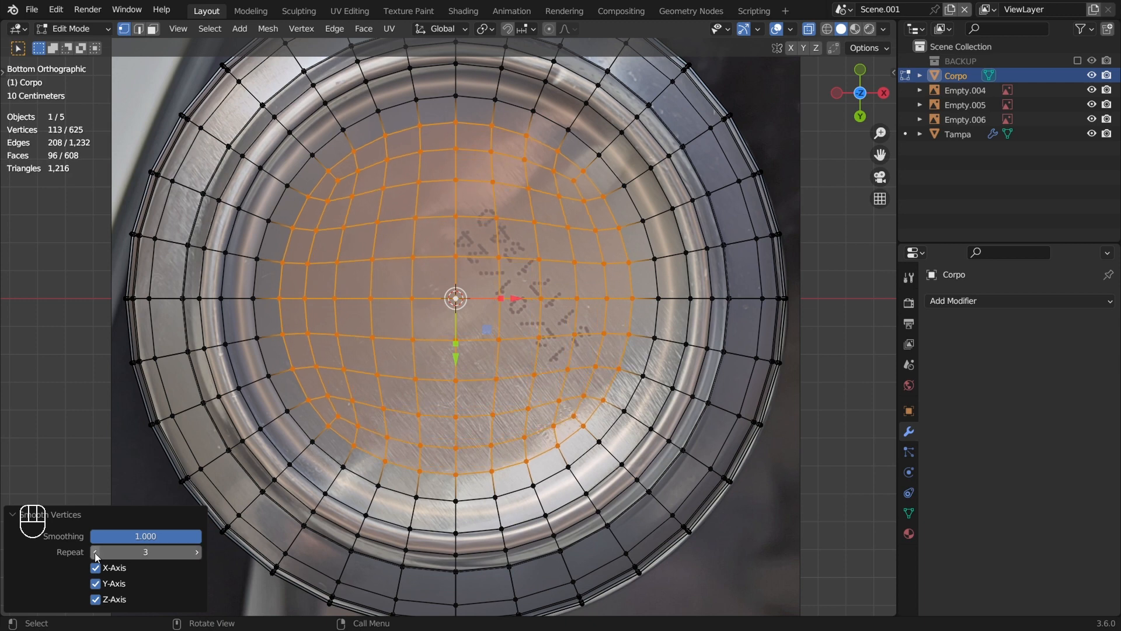
click(95, 553)
click(196, 551)
click(95, 552)
click(94, 552)
click(196, 552)
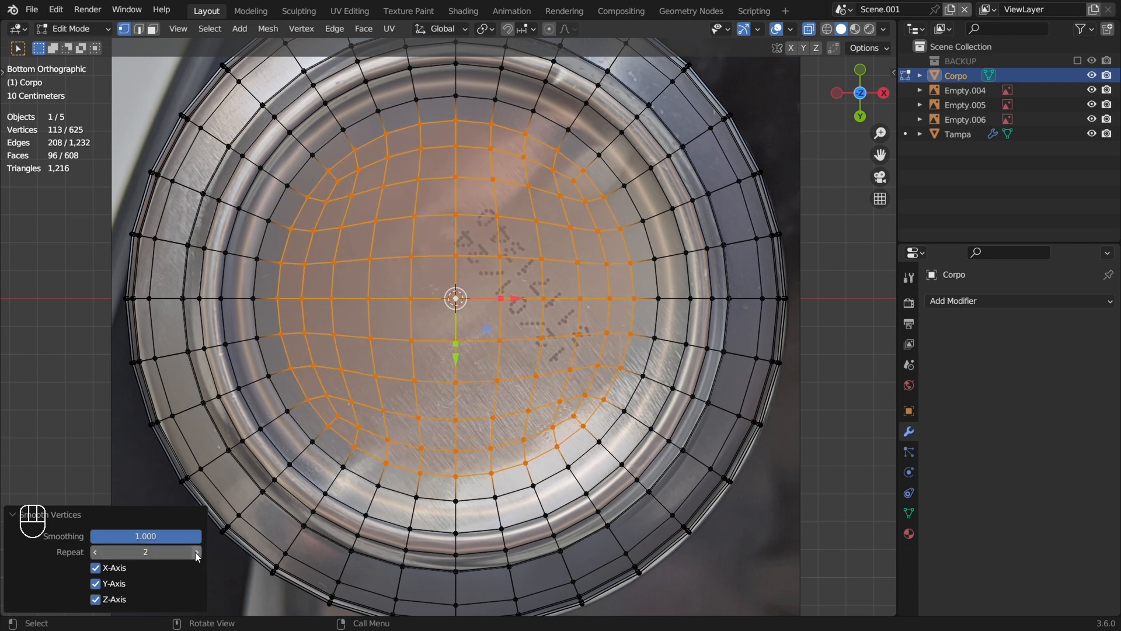
click(94, 553)
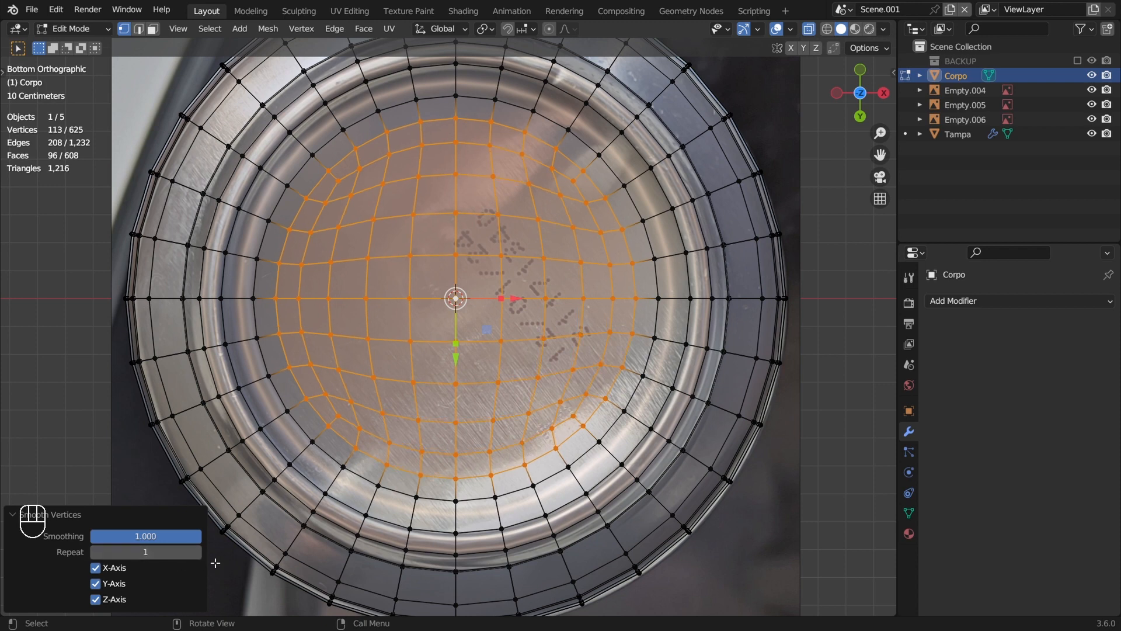
click(196, 552)
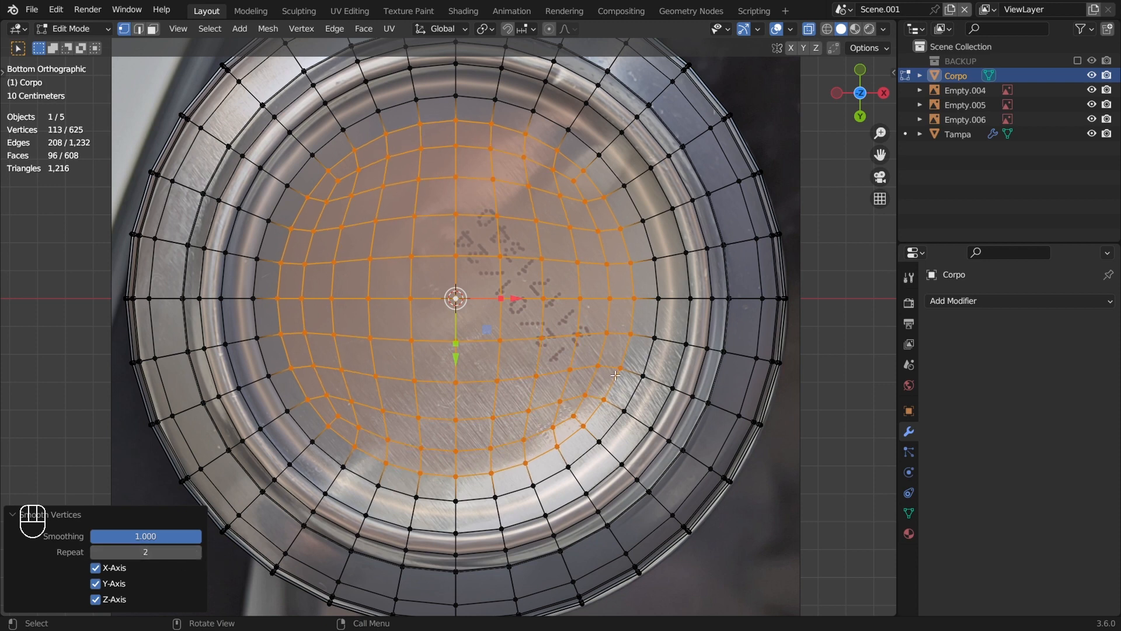
Select the centre vertex of the can's bottom in a perspective view from below and turn off X-ray display
scroll(606, 366, down, 4)
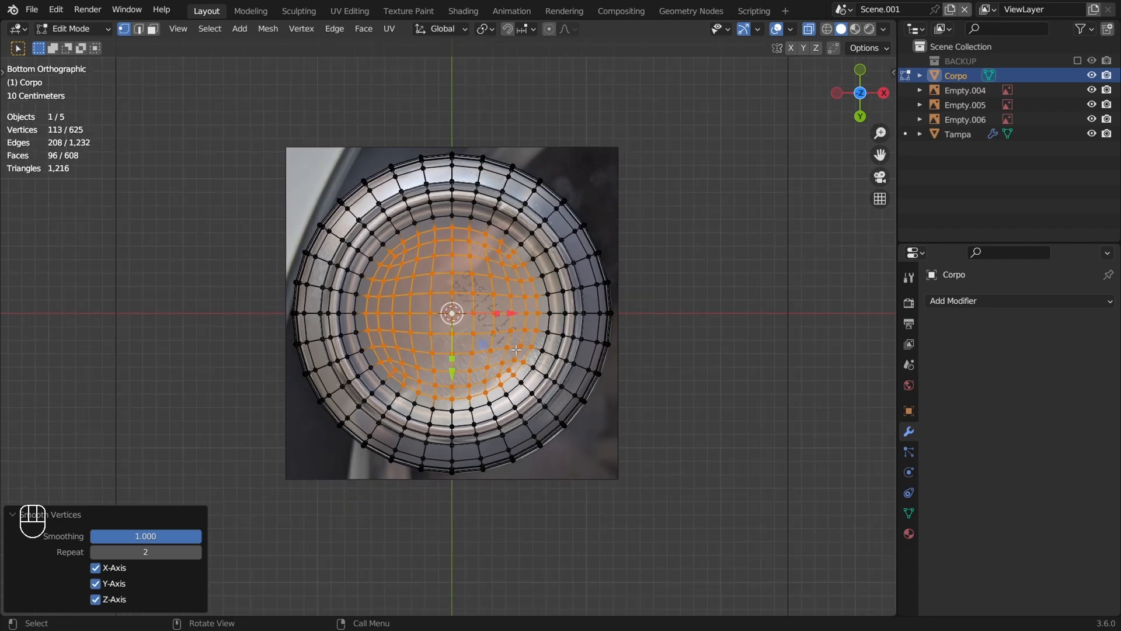
middle_drag(490, 322, 498, 371)
scroll(499, 371, up, 4)
click(475, 384)
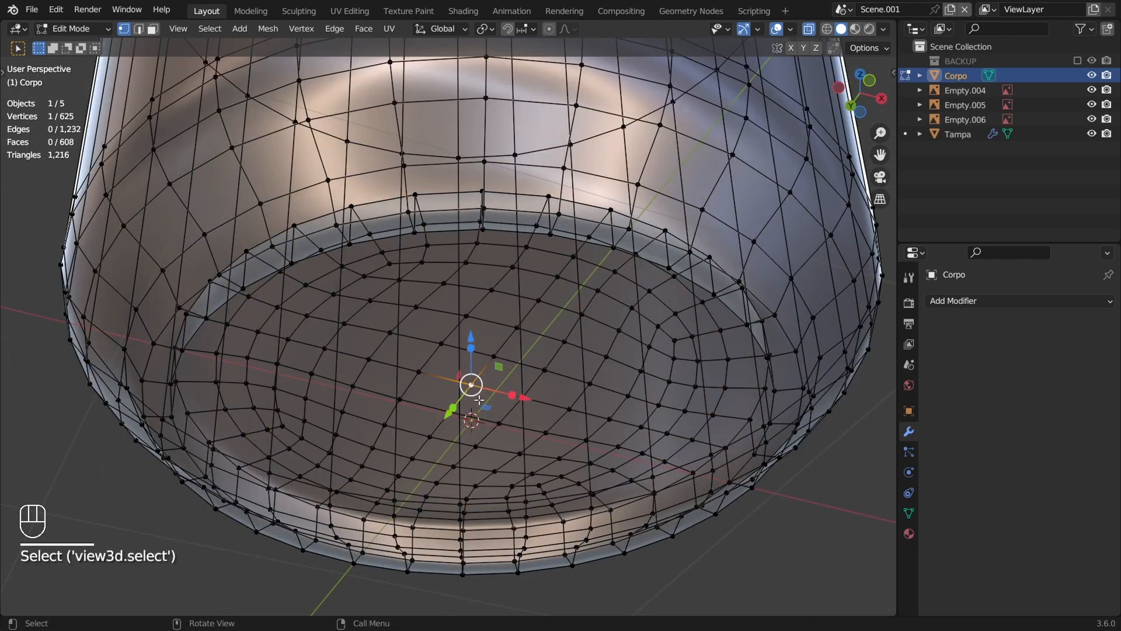
scroll(450, 392, down, 2)
key(alt+z)
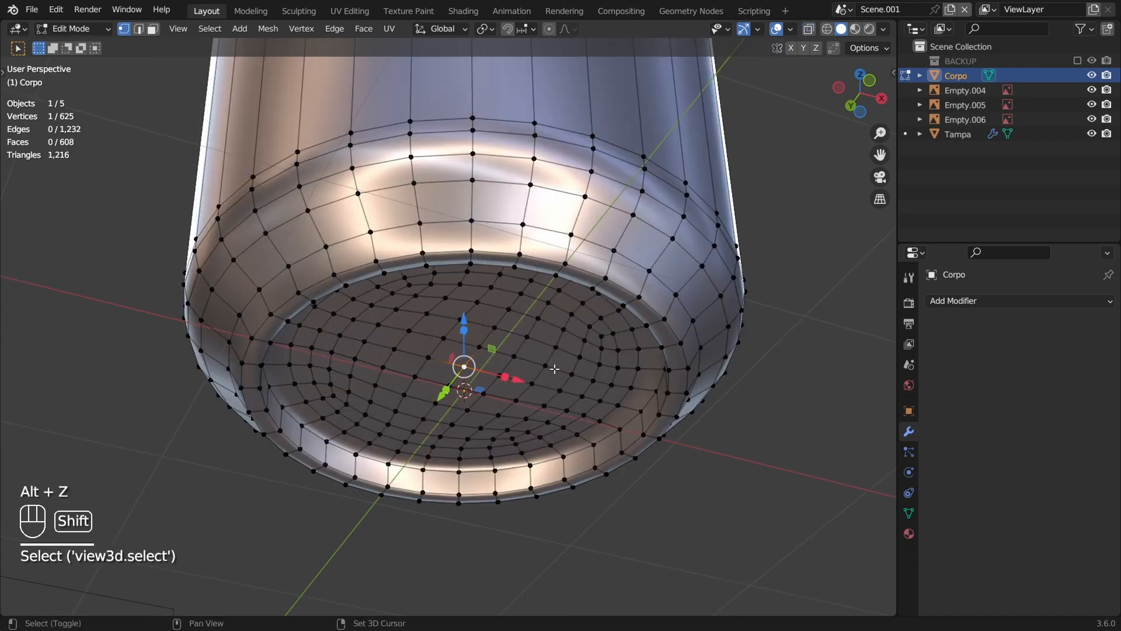
Try raising only the bottom's centre vertex along the Z axis, and undo the move
shift+middle_drag(555, 369, 486, 363)
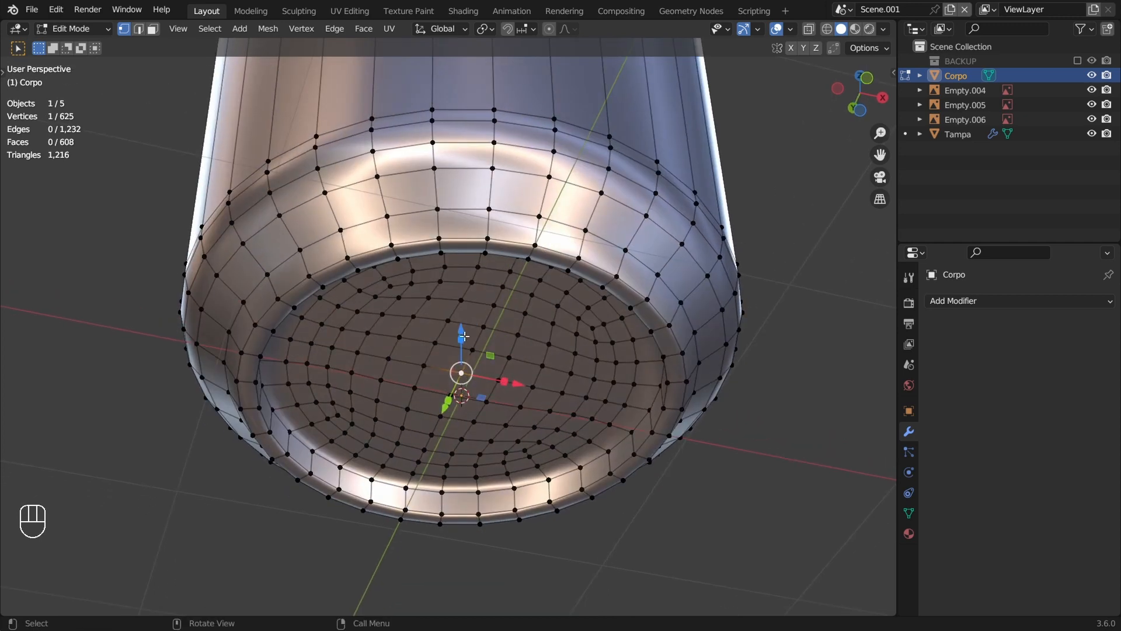
drag(461, 329, 478, 286)
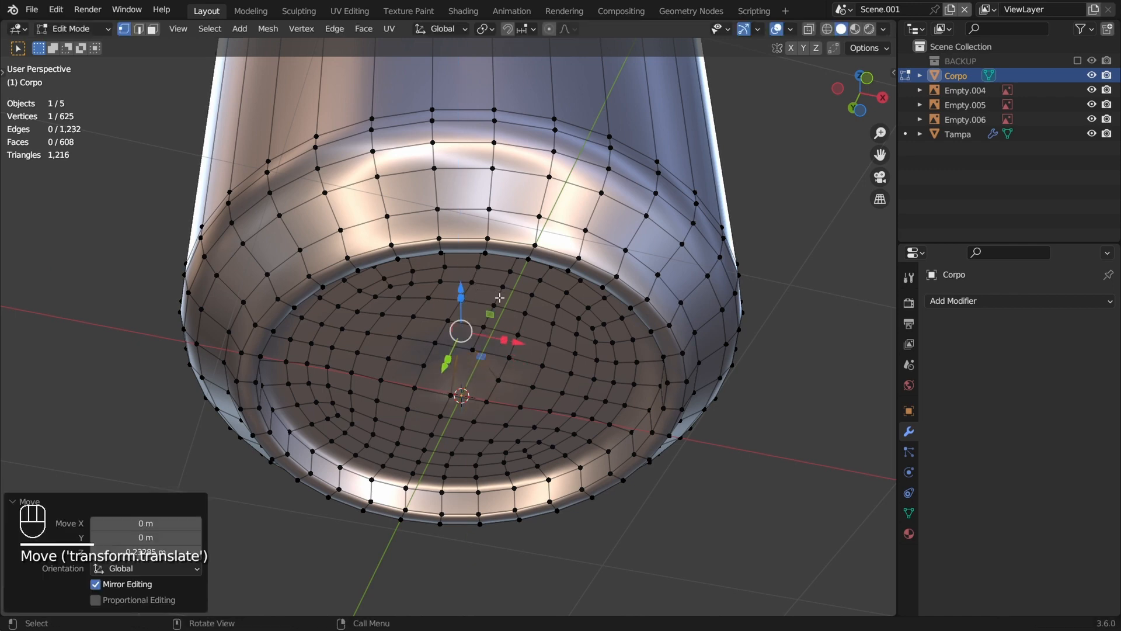
key(ctrl+z)
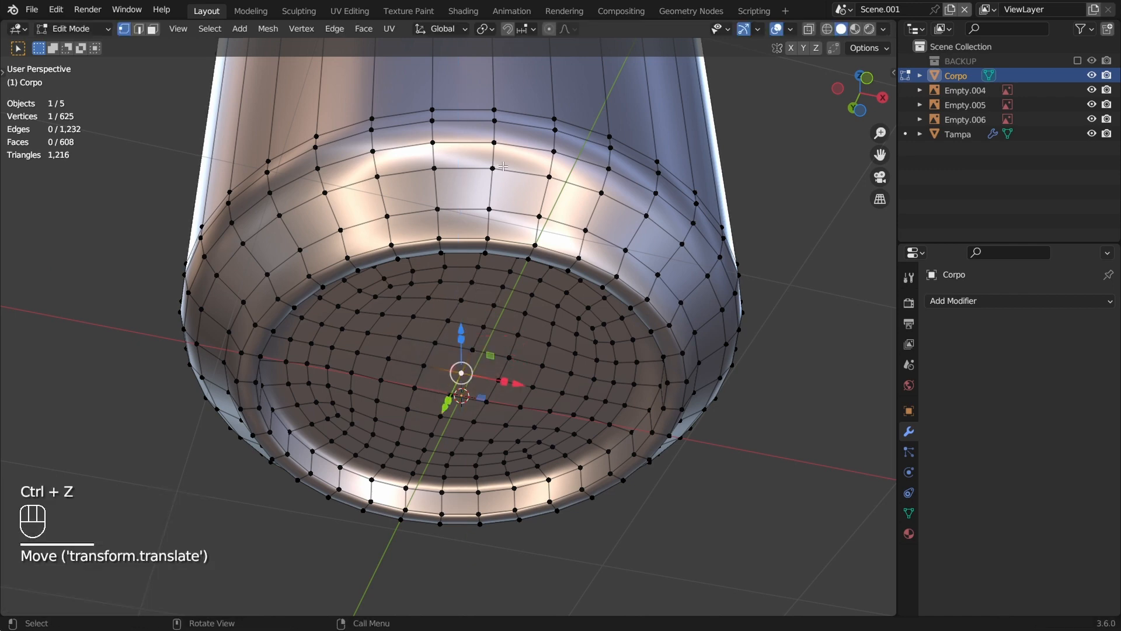
Enable proportional editing with the Sphere falloff
click(549, 29)
click(565, 29)
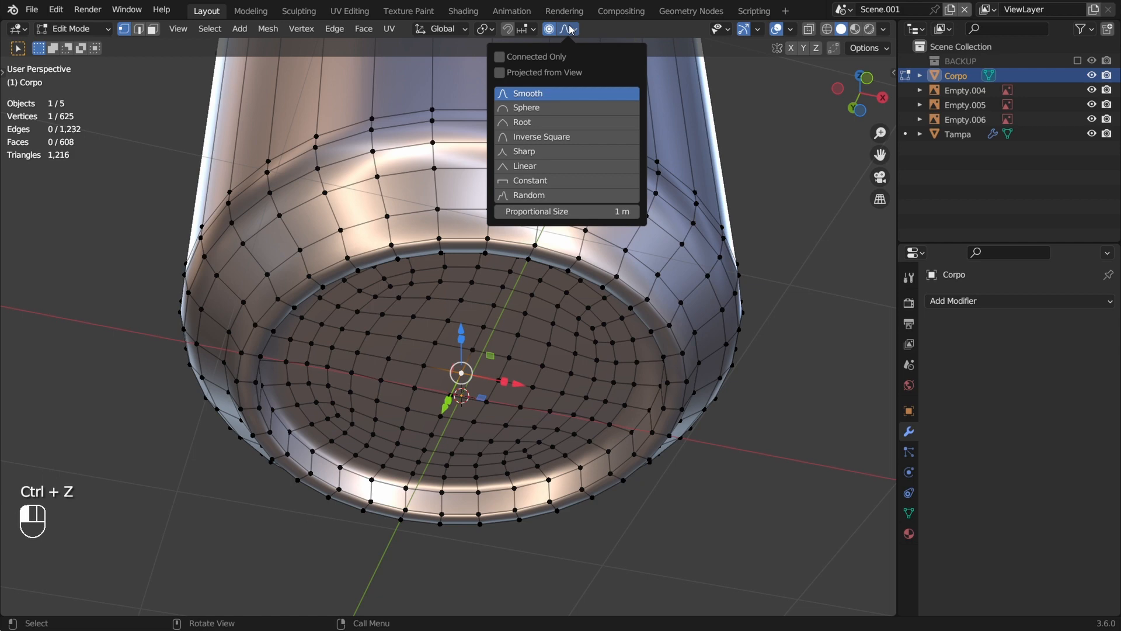
click(535, 109)
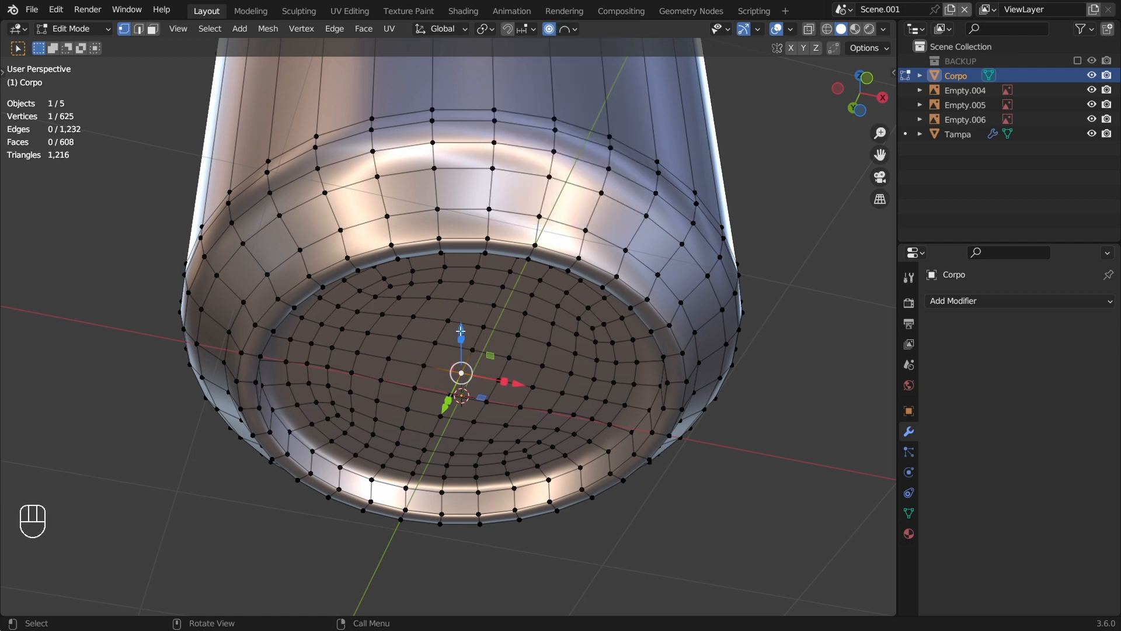
Raise the centre vertex along Z into the can, tuning the proportional radius so the bottom forms a dome
drag(461, 331, 515, 283)
scroll(530, 295, up, 5)
scroll(530, 296, down, 1)
scroll(529, 303, down, 2)
scroll(519, 319, up, 2)
scroll(519, 318, down, 1)
scroll(514, 294, up, 1)
scroll(519, 297, down, 1)
Select the inner and outer edge loops of the bottom rim in vertex select mode
middle_drag(469, 382, 419, 229)
scroll(379, 124, up, 3)
alt+click(358, 215)
scroll(327, 254, down, 4)
scroll(415, 219, up, 3)
click(420, 230)
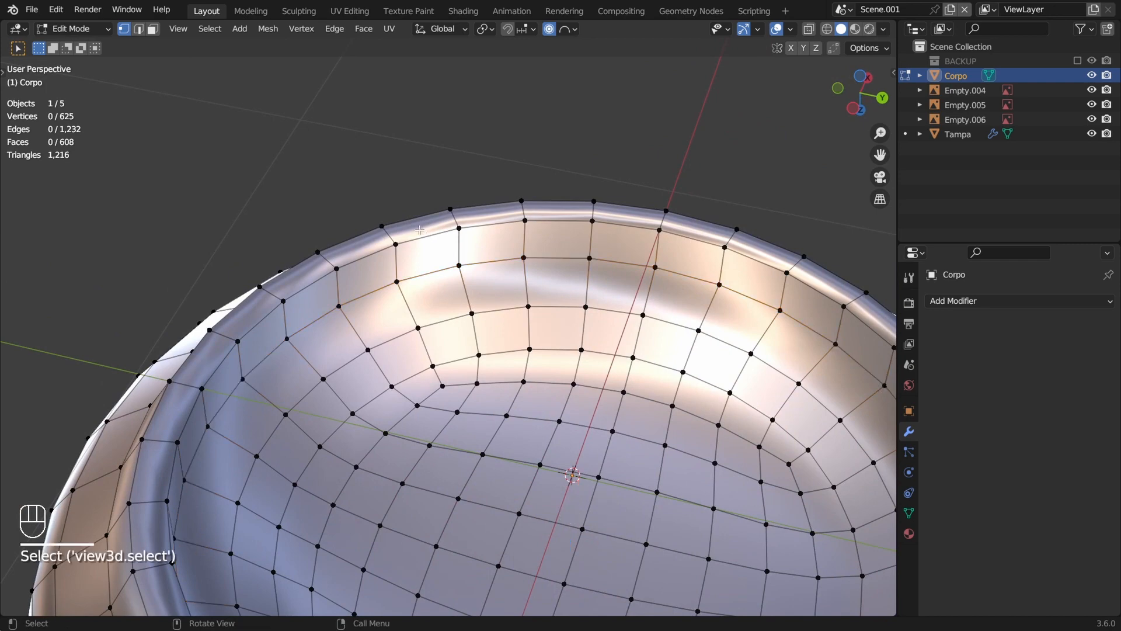
alt+click(427, 236)
alt+shift+click(413, 221)
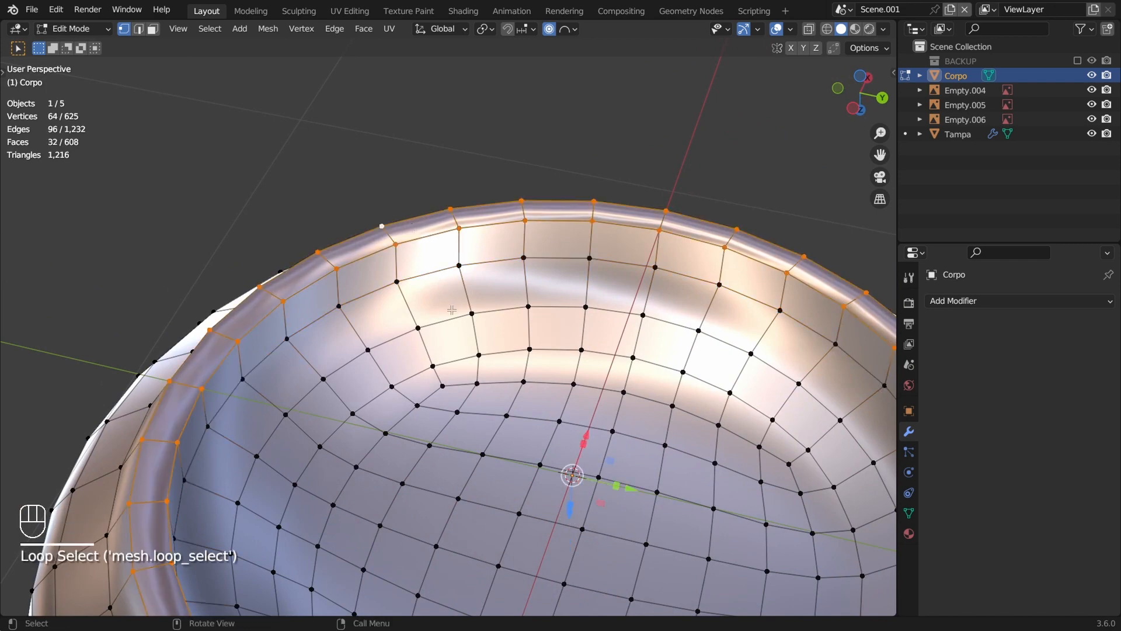
Compare with a single rim edge in edge select mode, then reselect both rim loops in vertex select mode
click(138, 28)
click(443, 202)
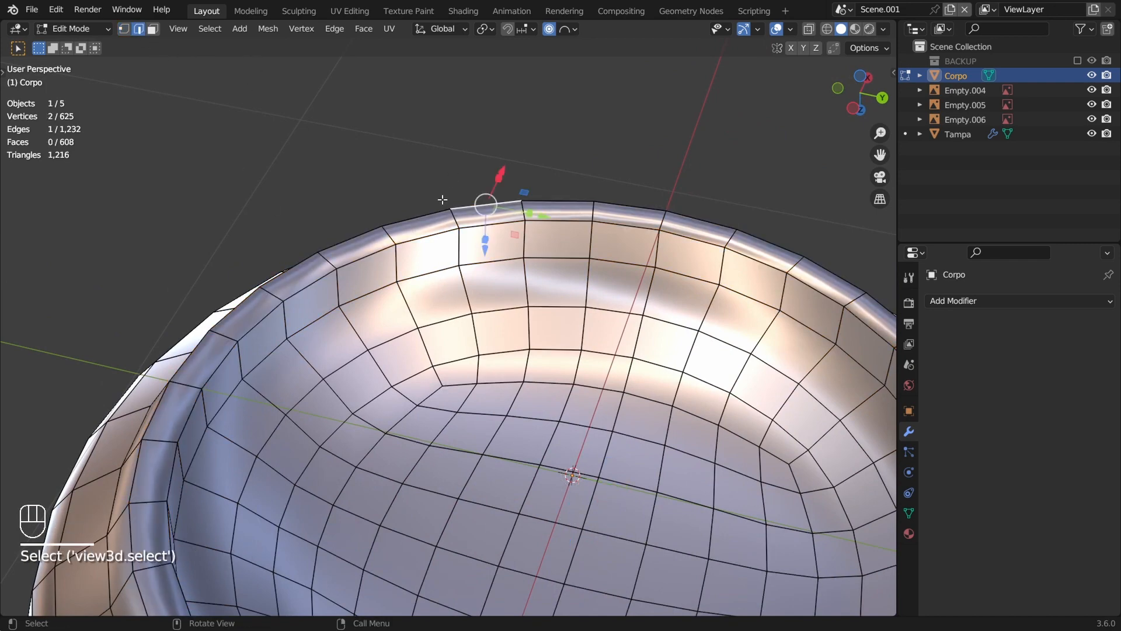
click(123, 28)
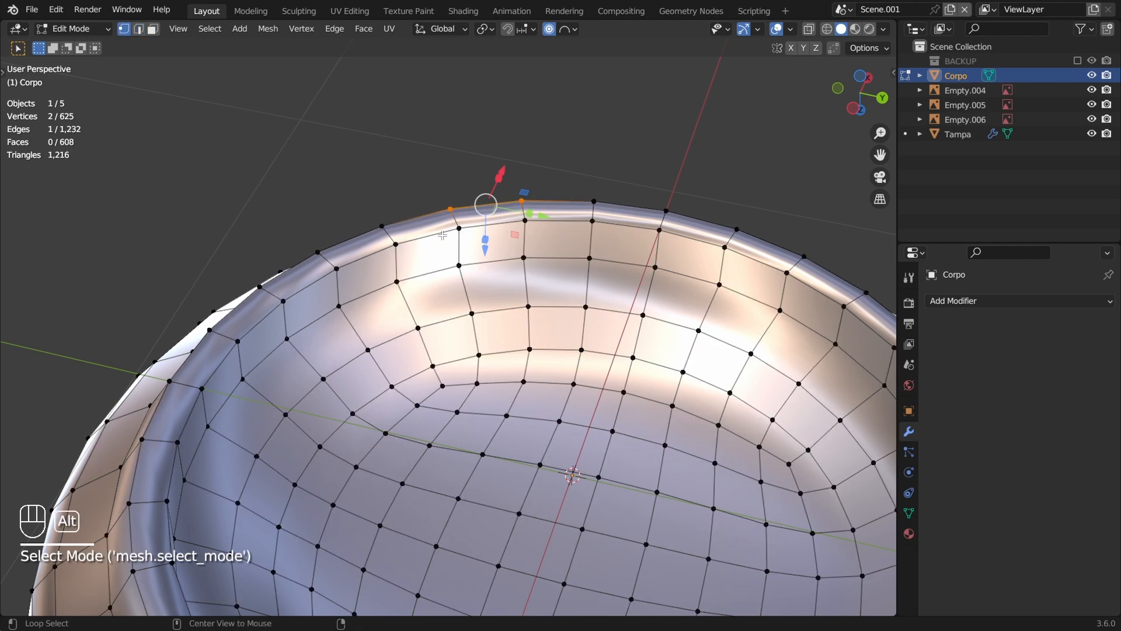
alt+shift+click(426, 212)
alt+shift+click(427, 212)
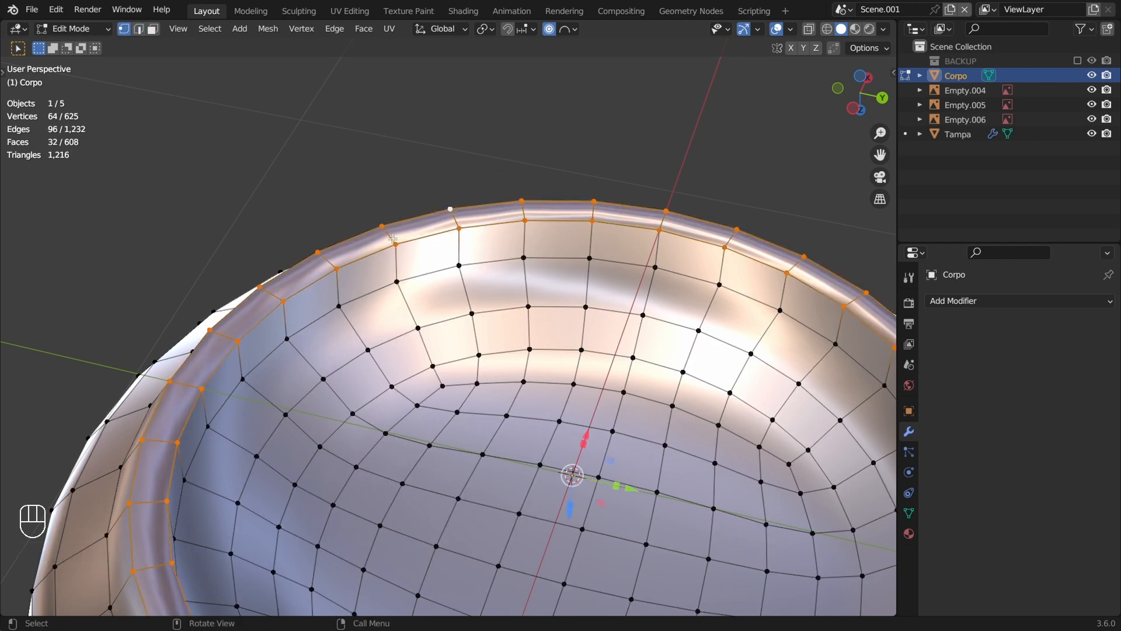
Switch to edge select mode and select the rim's outer and inner edge loops without the edges connecting them
click(138, 29)
click(432, 109)
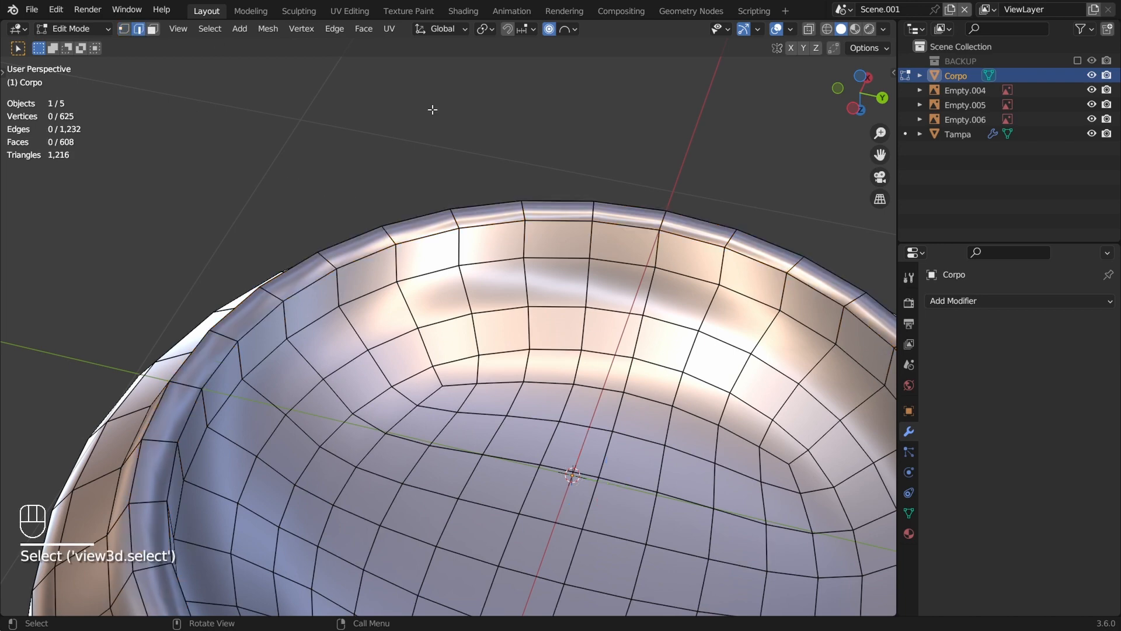
alt+click(439, 232)
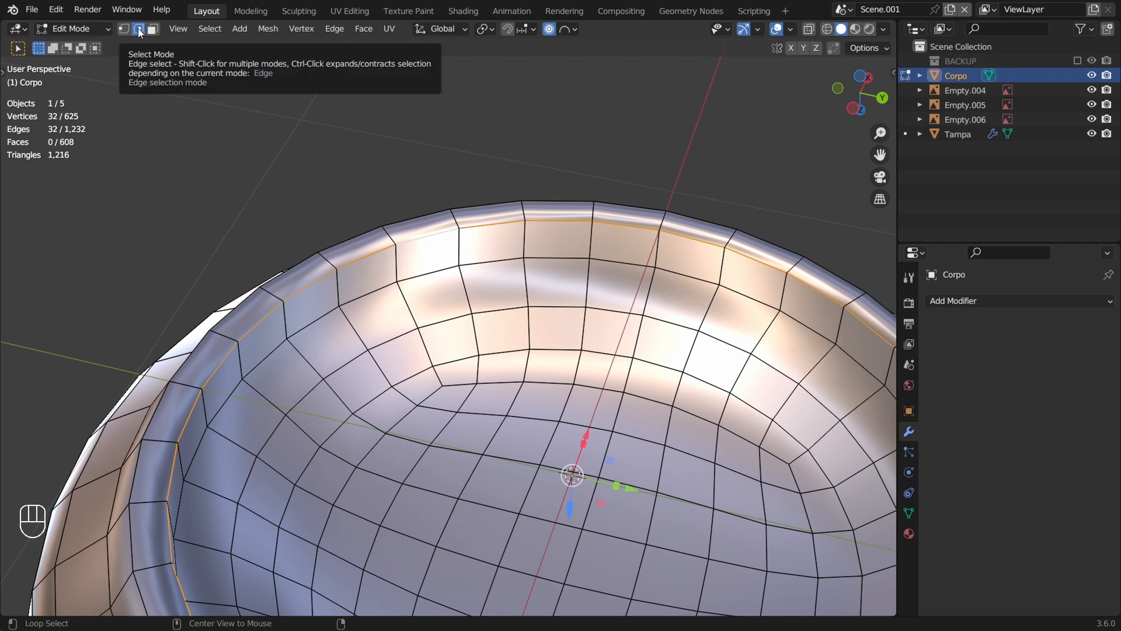
alt+click(421, 217)
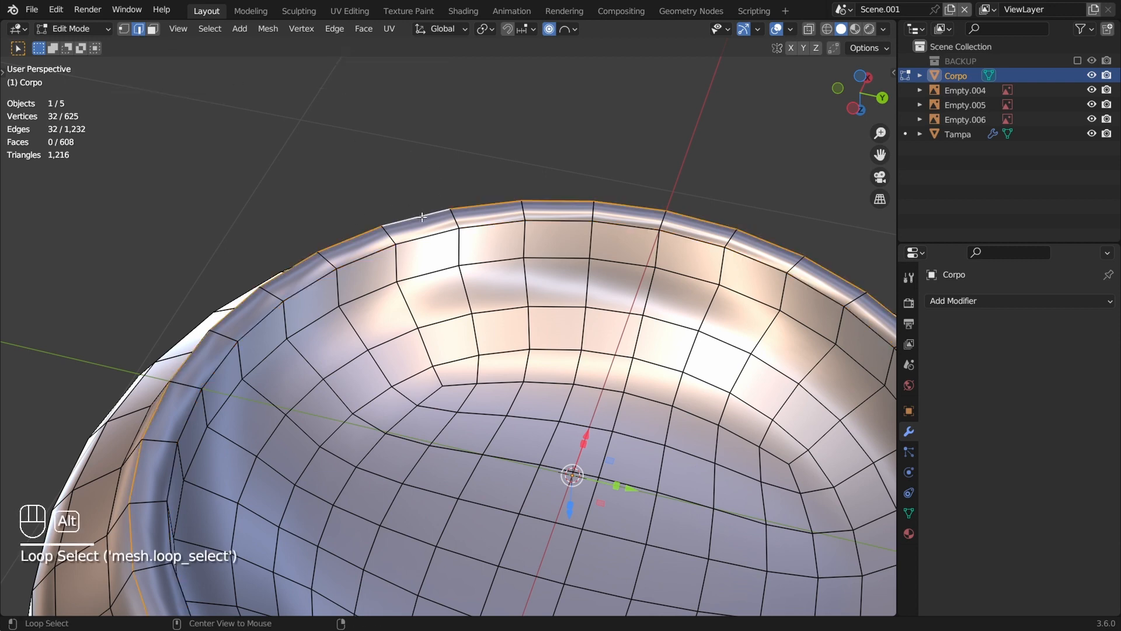
alt+shift+click(438, 240)
Bevel the bottom rim's inner and outer edge loops with 2 segments and a width of about 0.025 m
middle_drag(438, 239, 626, 392)
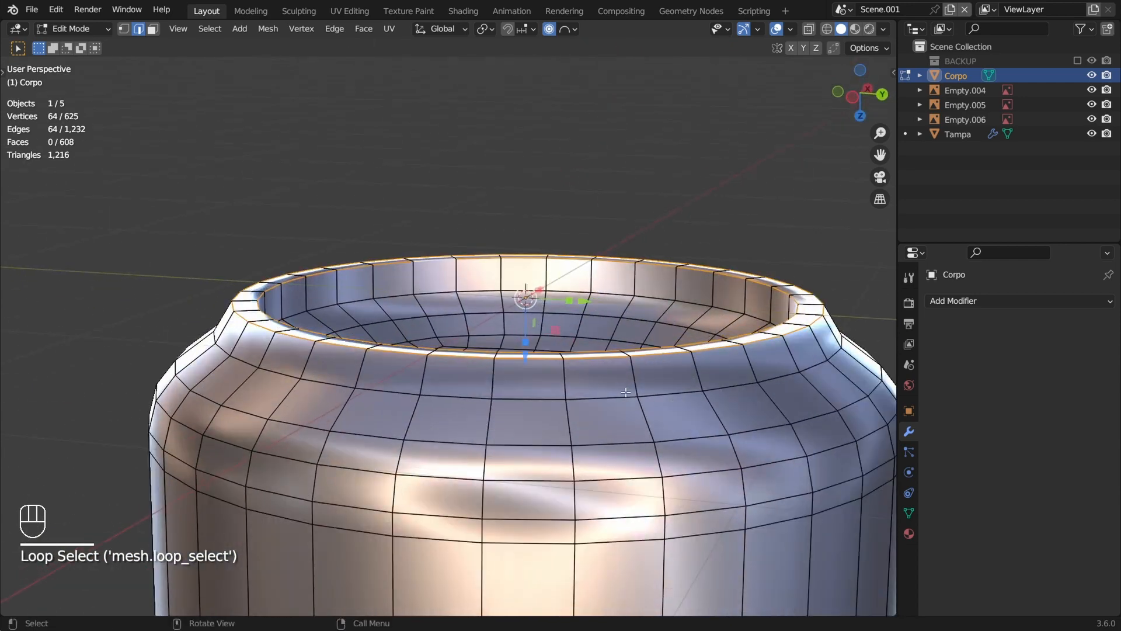
key(ctrl+b)
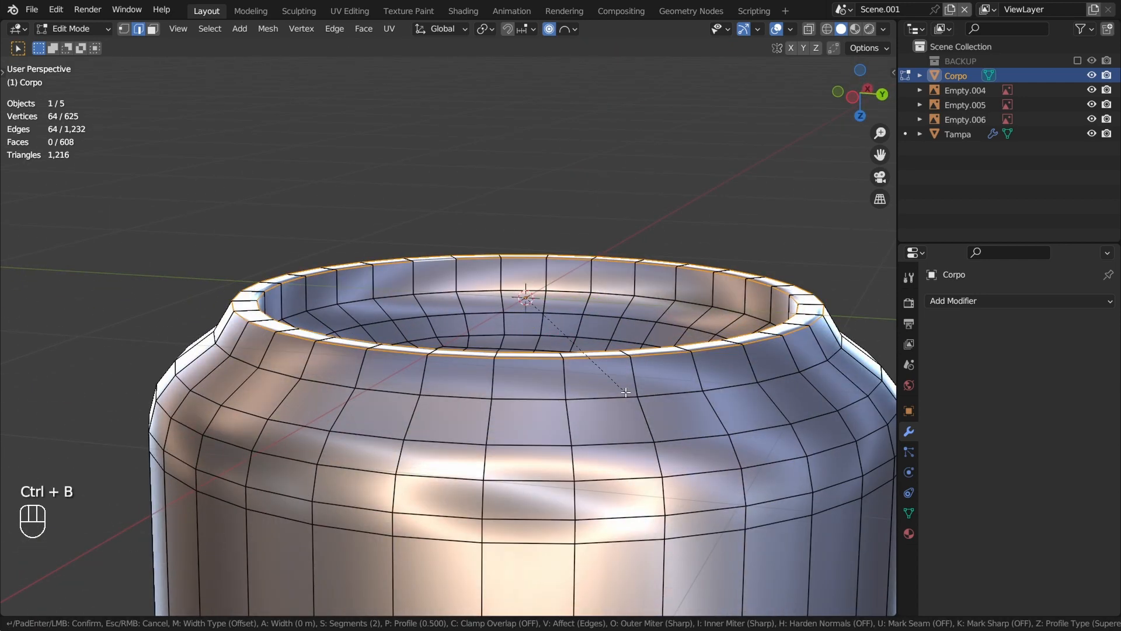
scroll(629, 402, up, 1)
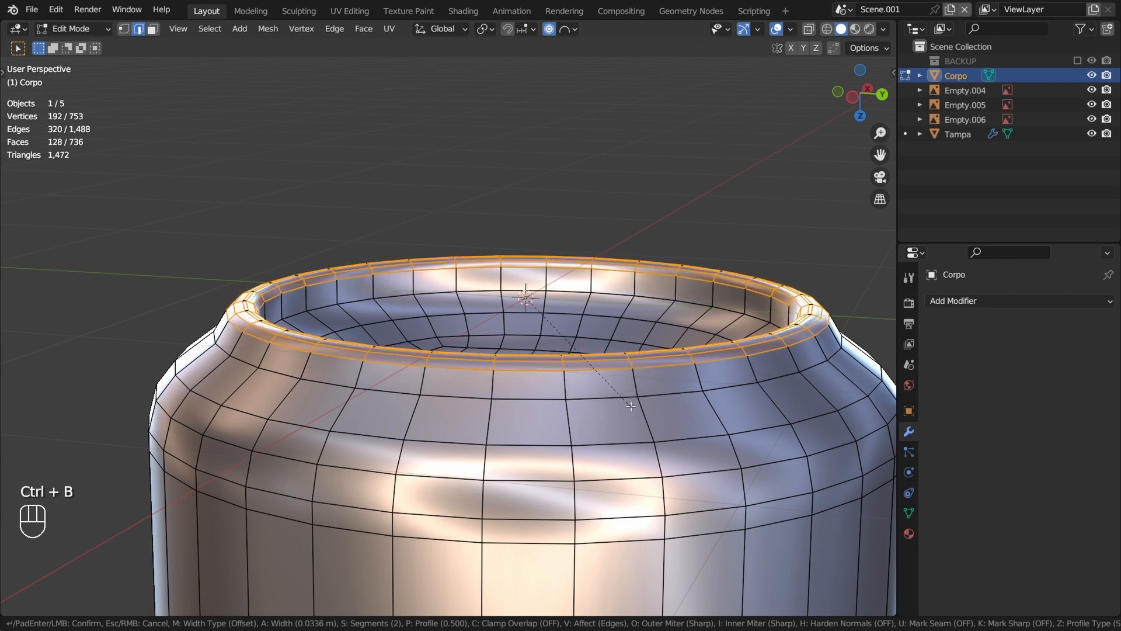
scroll(630, 402, down, 2)
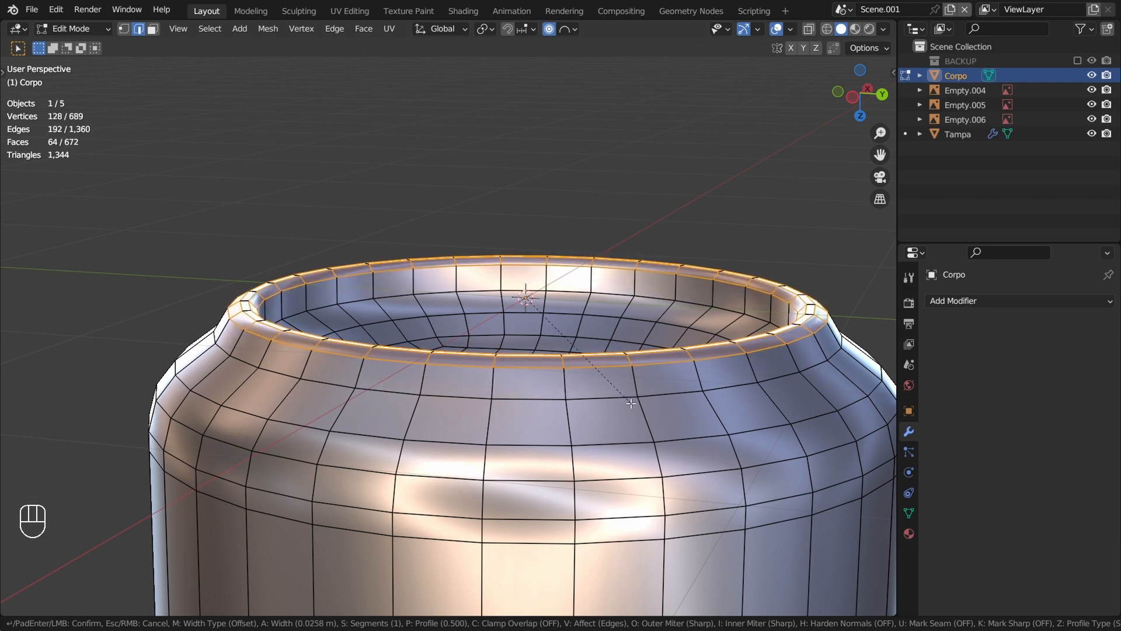
scroll(631, 401, up, 1)
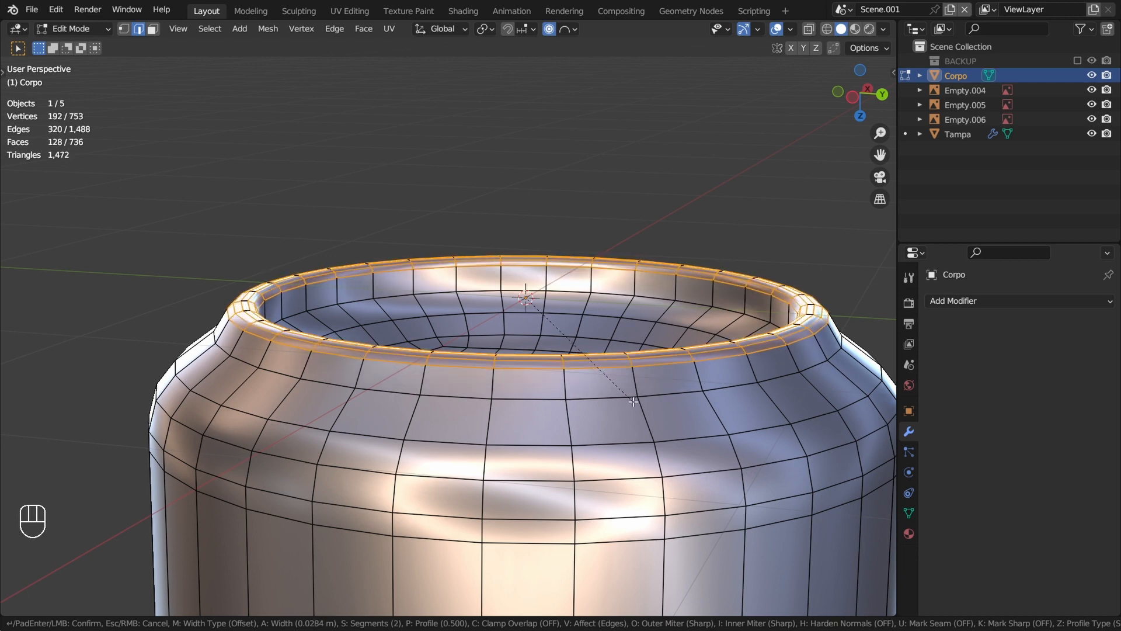
scroll(633, 402, up, 1)
scroll(634, 401, down, 2)
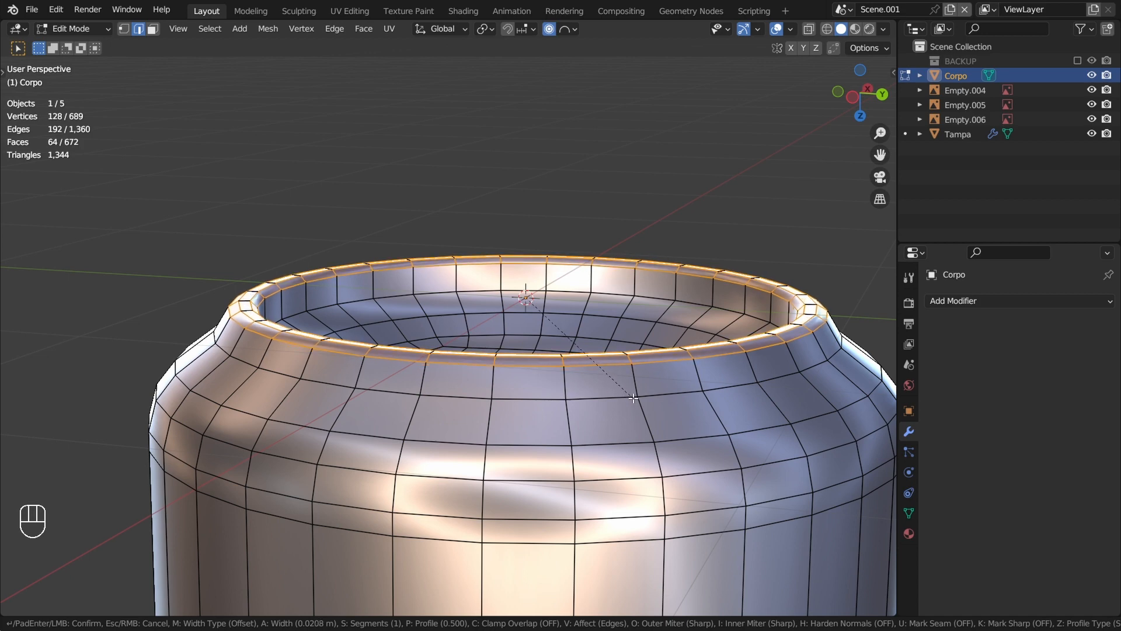
scroll(633, 398, up, 1)
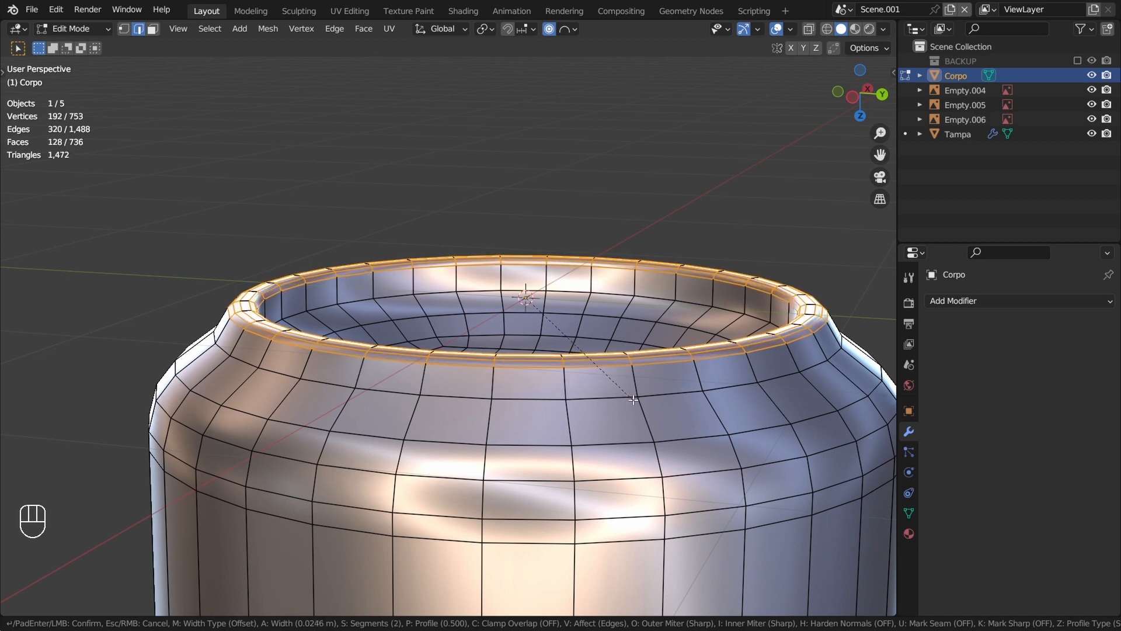
click(634, 400)
Check the bevelled rim in object mode, then select the horizontal edge loop on the body just above the bottom rim in edit mode
middle_drag(598, 323, 643, 334)
key(Tab)
middle_drag(586, 328, 433, 295)
middle_drag(433, 296, 440, 261)
scroll(576, 298, up, 4)
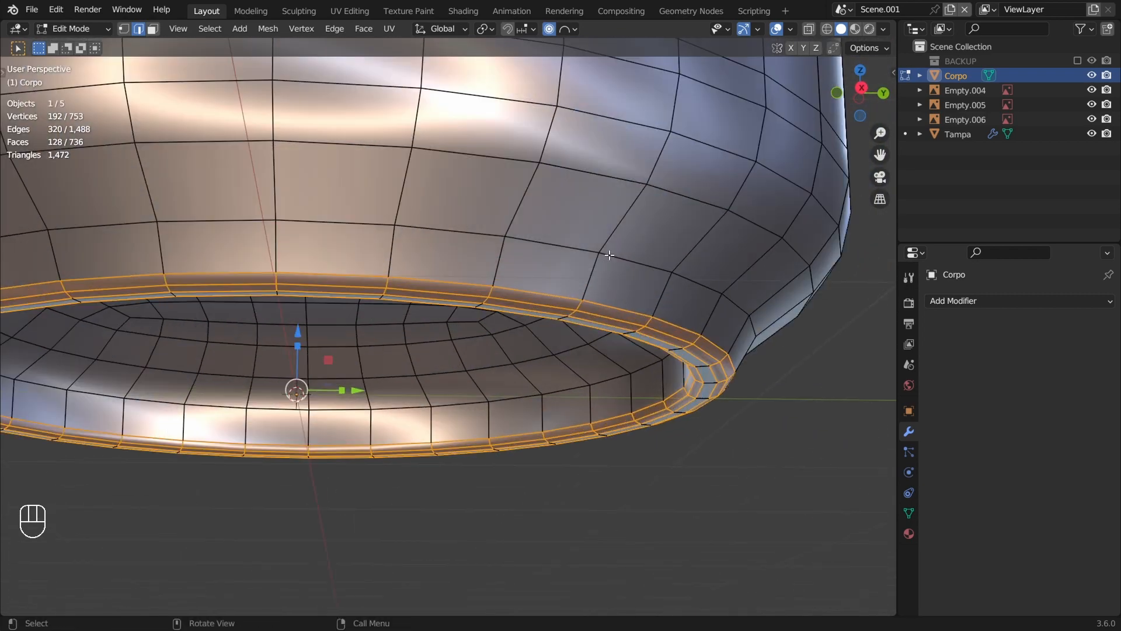
alt+click(609, 255)
Try bevelling the edge loop above the rim with 2 segments, about 0.029 m wide, and view it in object mode
key(ctrl+b)
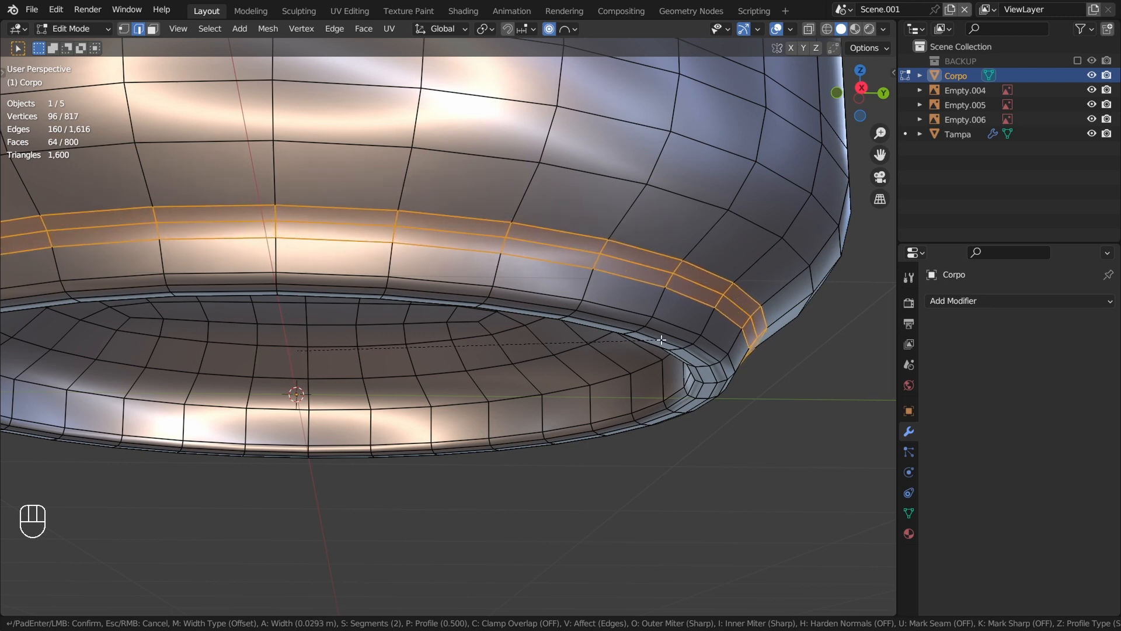
click(659, 339)
key(Tab)
middle_drag(659, 339, 699, 265)
click(709, 292)
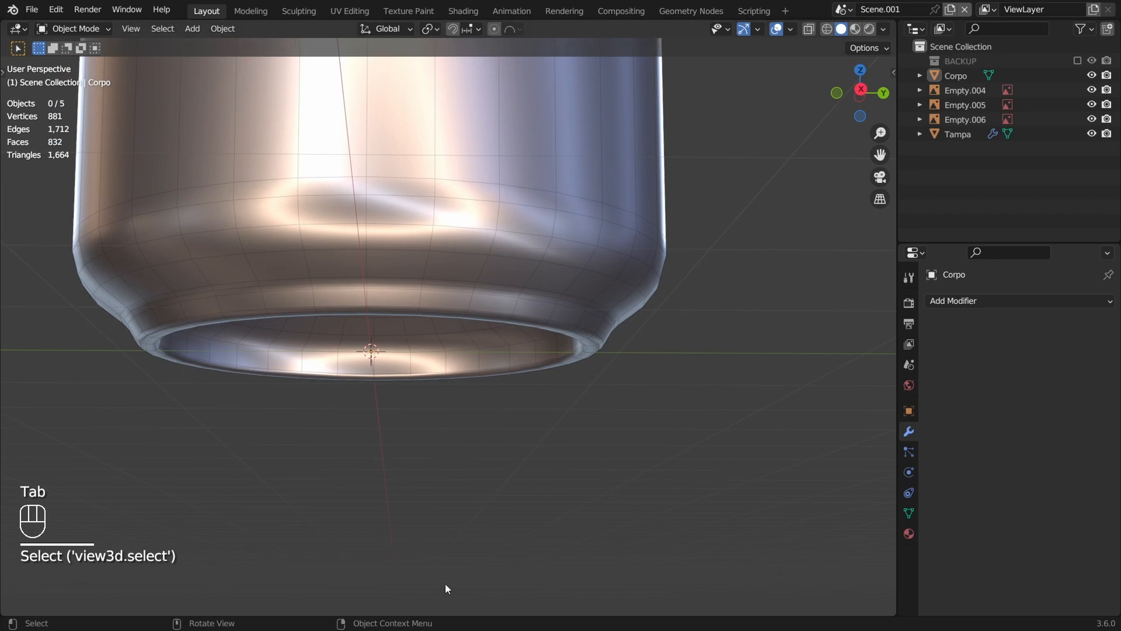
Examine the crease around the can's bottom rim in the reference photo IMG_20230828_105032.jpg, then return to Blender
key(super)
click(464, 613)
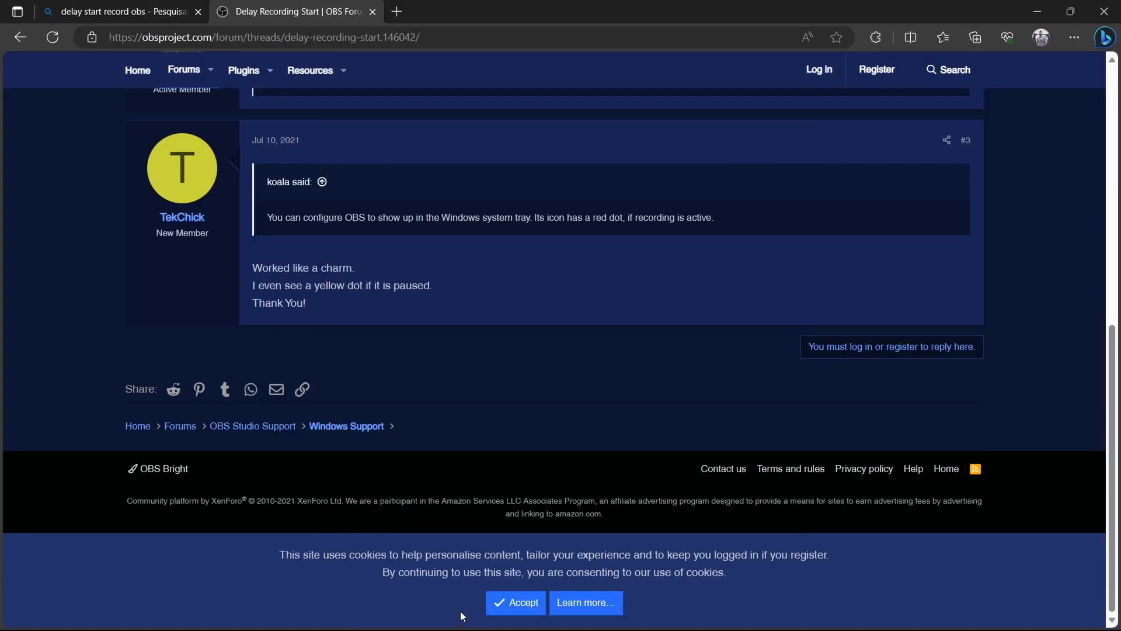
key(super)
click(435, 620)
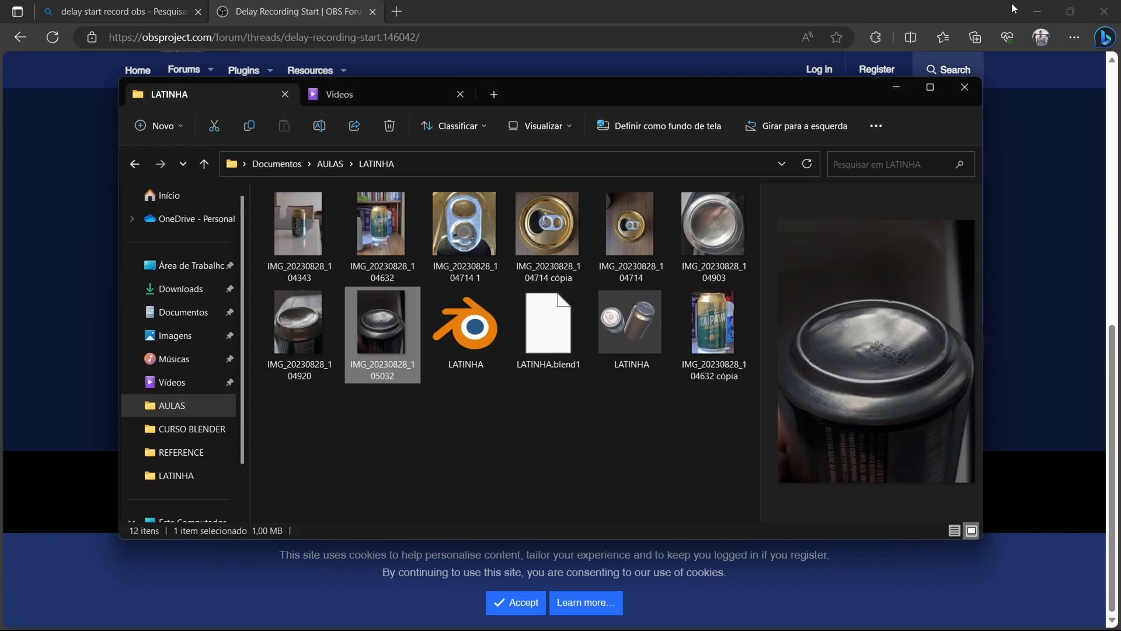
click(1037, 11)
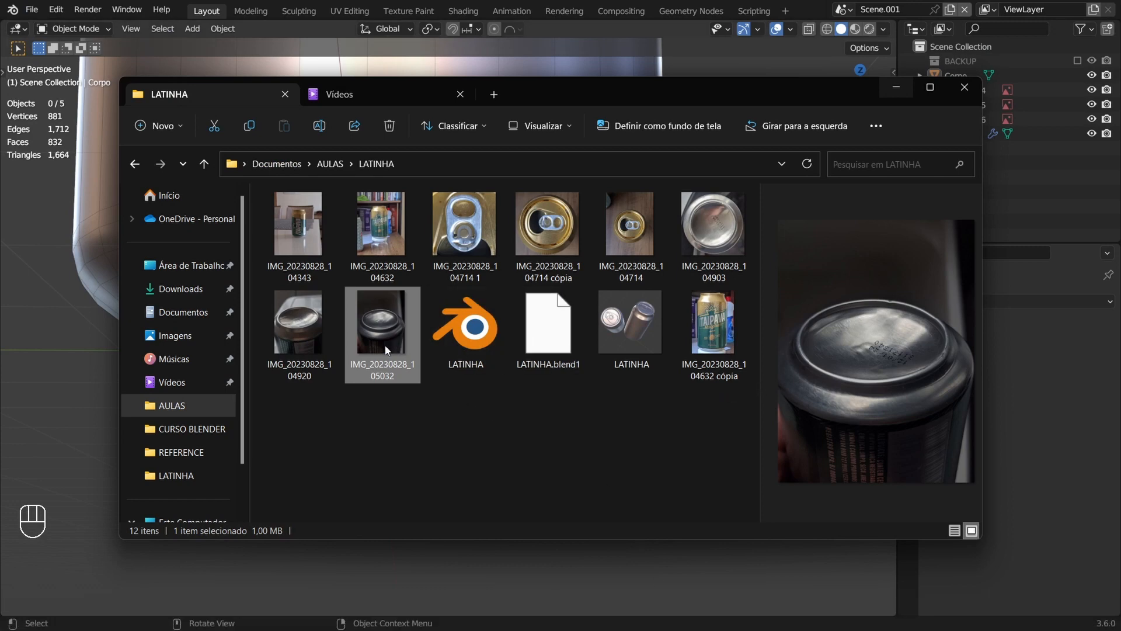
mouse_move(850, 625)
click(766, 626)
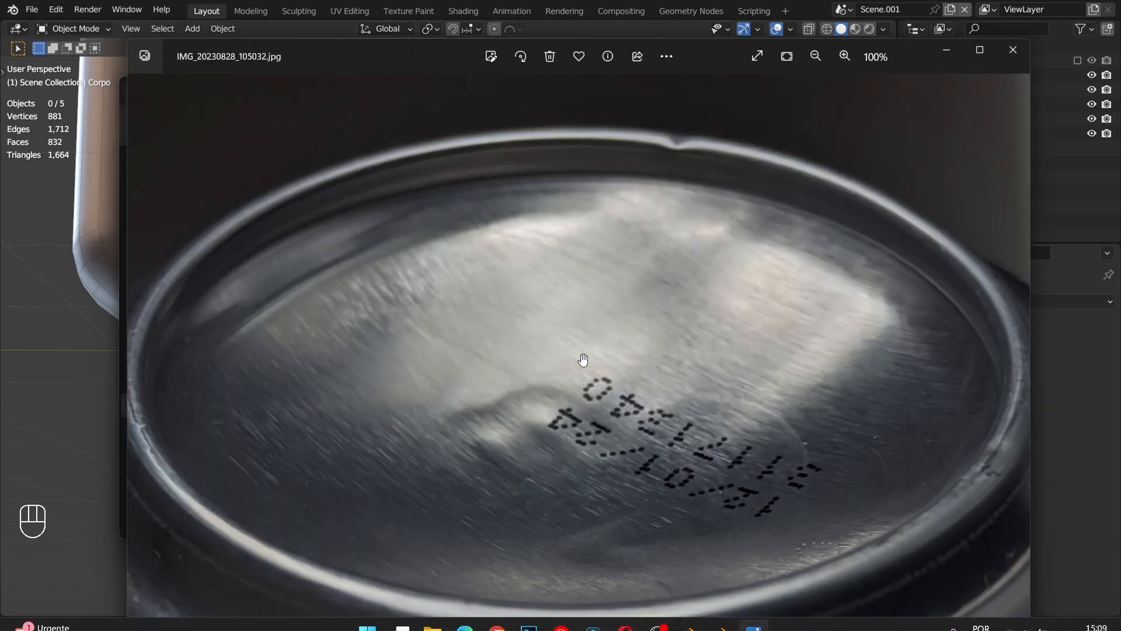
scroll(745, 446, down, 2)
drag(746, 445, 699, 343)
scroll(939, 438, up, 4)
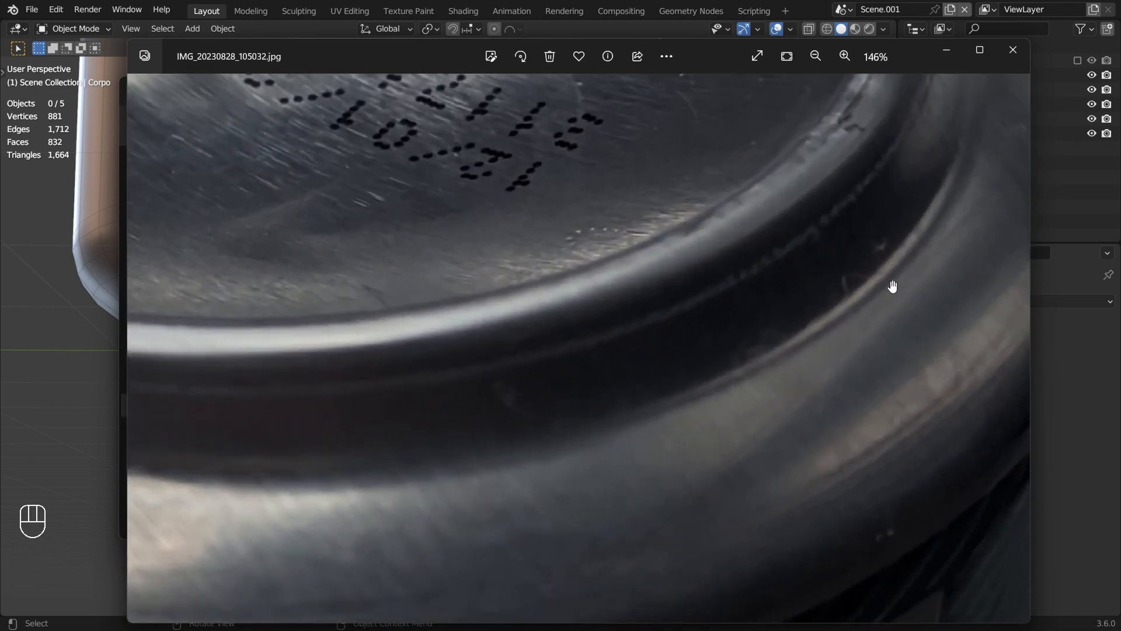
drag(892, 286, 748, 476)
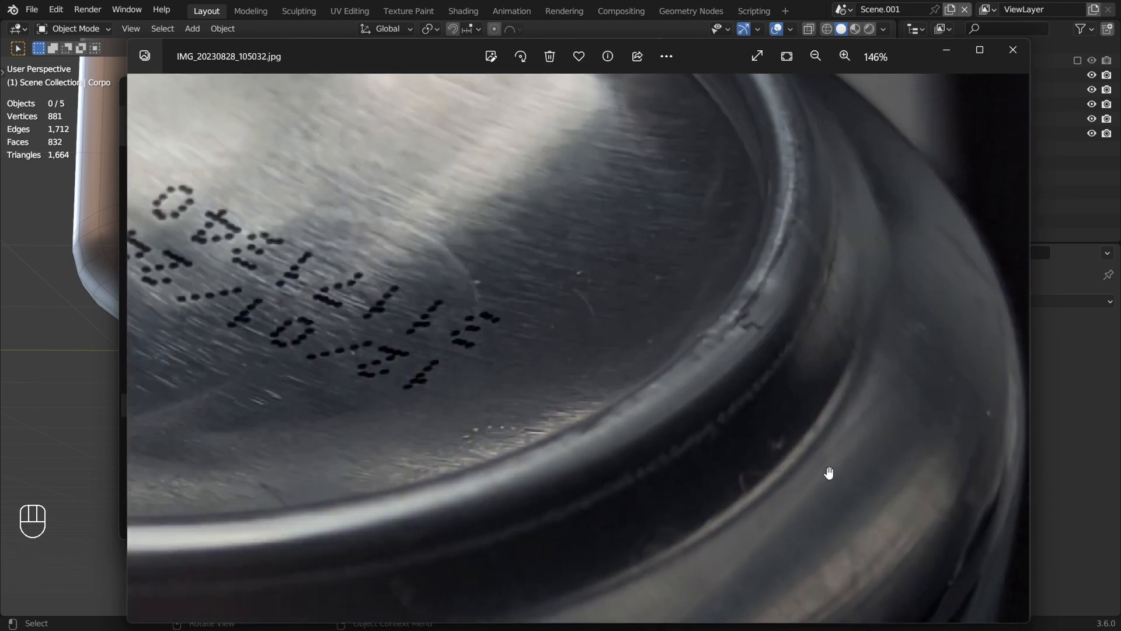
click(1017, 51)
click(737, 54)
Undo the last bevel and bevel the edge loop above the rim again with 2 segments, about 0.016 m wide
middle_drag(636, 285, 629, 340)
scroll(606, 333, up, 3)
scroll(558, 386, up, 2)
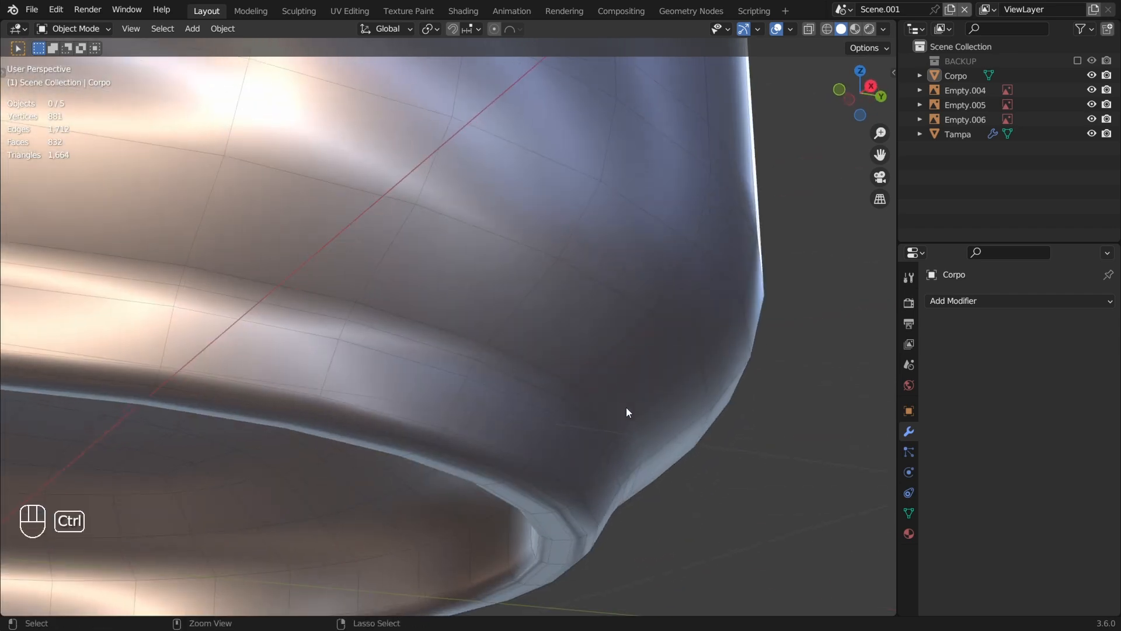
key(ctrl+z)
key(ctrl+z)
key(ctrl+z)
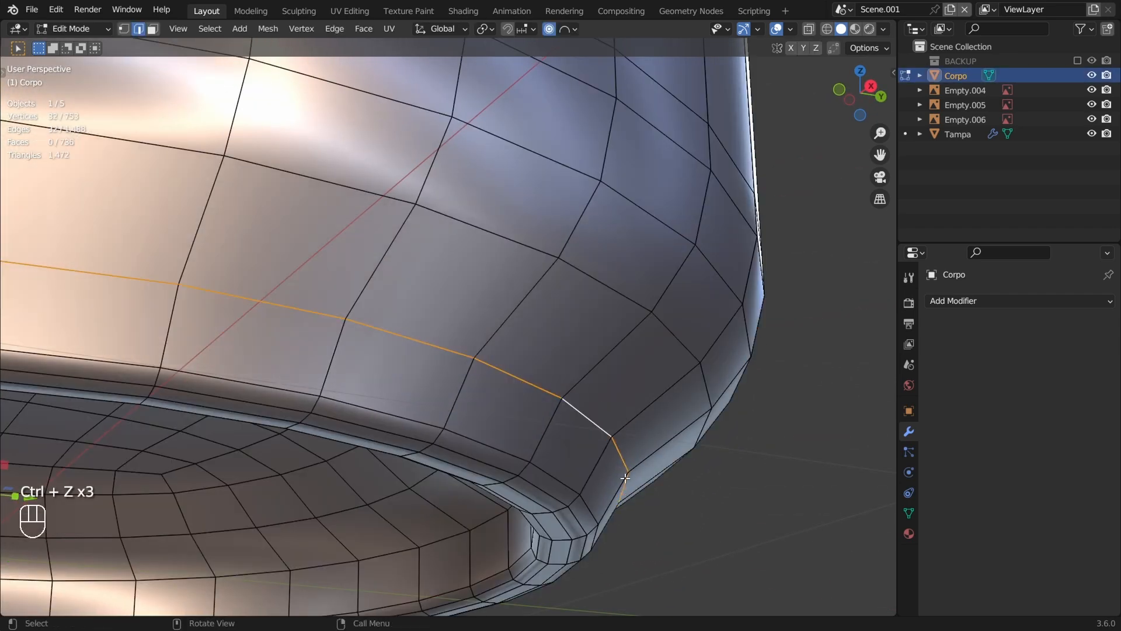
key(ctrl+b)
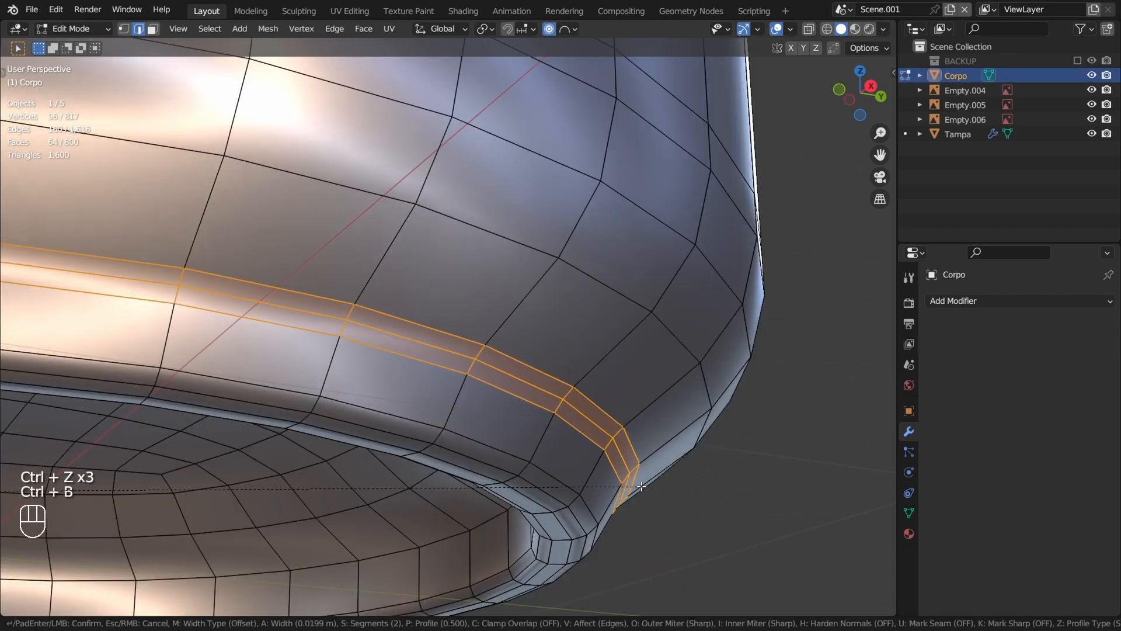
click(639, 485)
scroll(639, 417, down, 4)
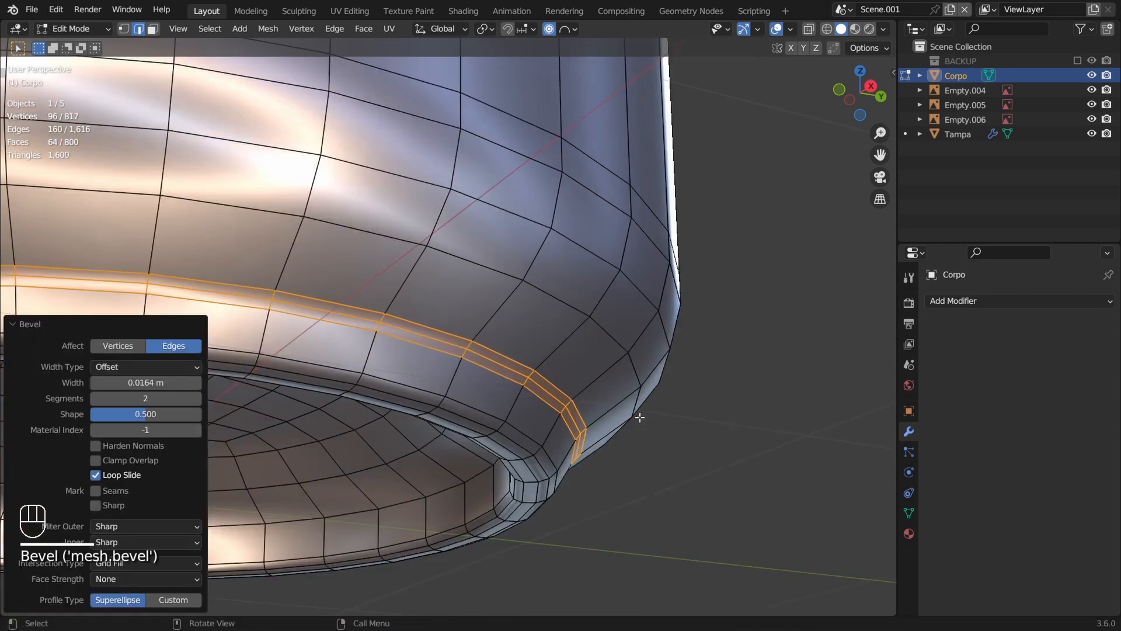
Leave edit mode, deselect the body and inspect the whole can and its bottom from several angles
key(Tab)
middle_drag(730, 344, 621, 370)
scroll(710, 375, down, 4)
click(692, 377)
scroll(580, 219, down, 4)
scroll(526, 368, up, 6)
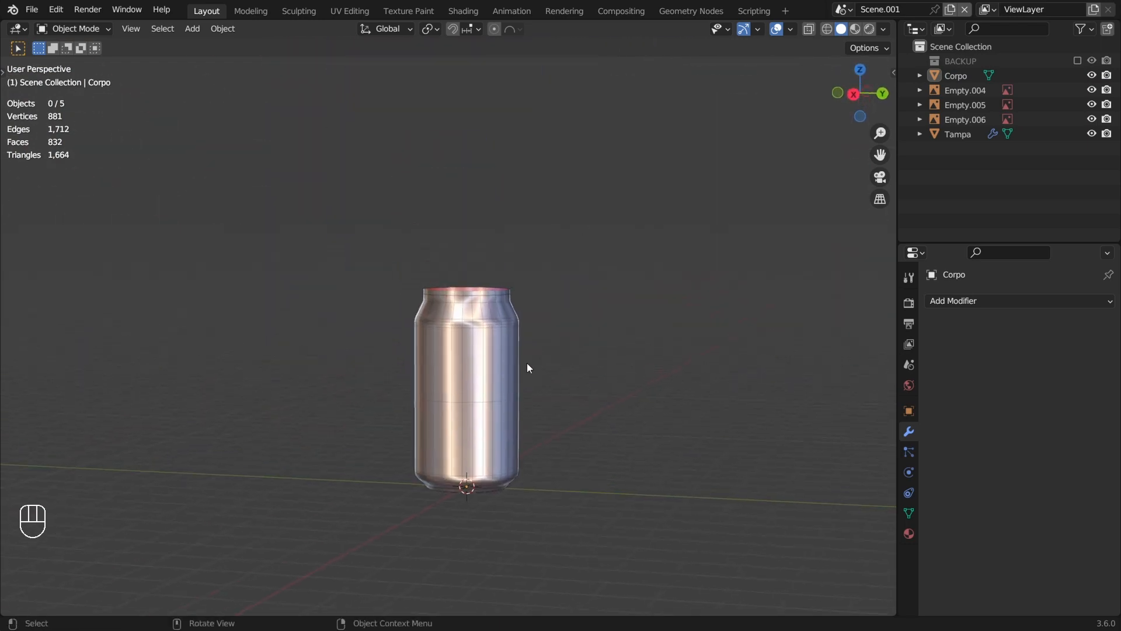
middle_drag(553, 351, 593, 535)
shift+middle_drag(650, 308, 621, 257)
shift+middle_drag(579, 351, 598, 208)
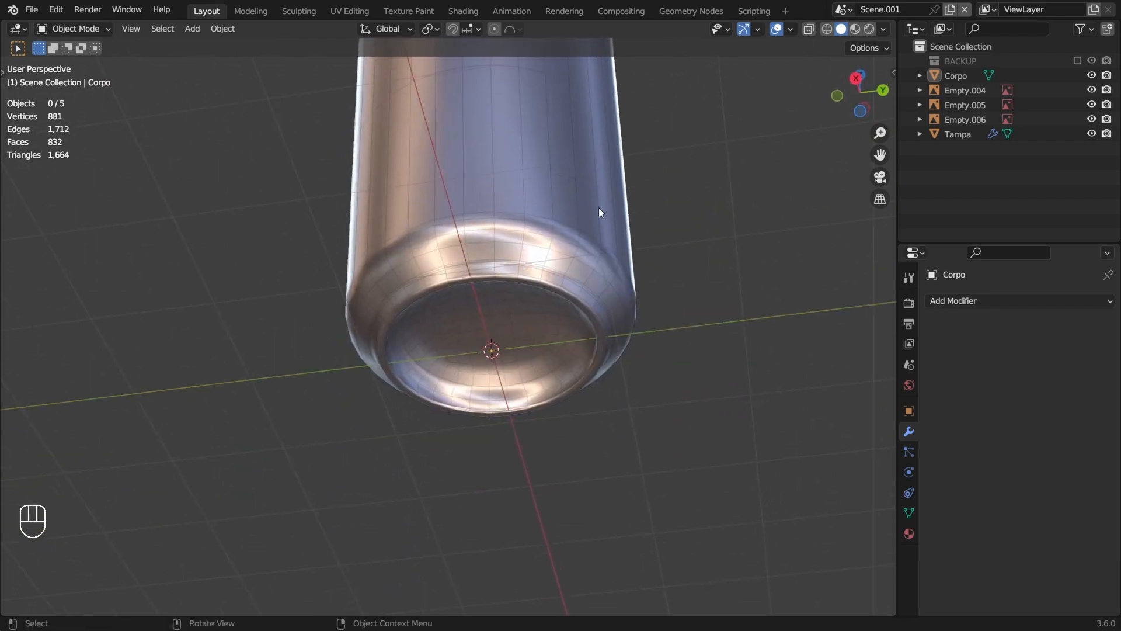
Move the recess's centre vertex up about 0.057 m along Z in vertex select mode, with proportional size about 0.564
scroll(599, 213, up, 4)
shift+middle_drag(625, 327, 527, 323)
middle_drag(528, 324, 494, 259)
key(Tab)
drag(436, 310, 438, 286)
key(ctrl+z)
click(547, 515)
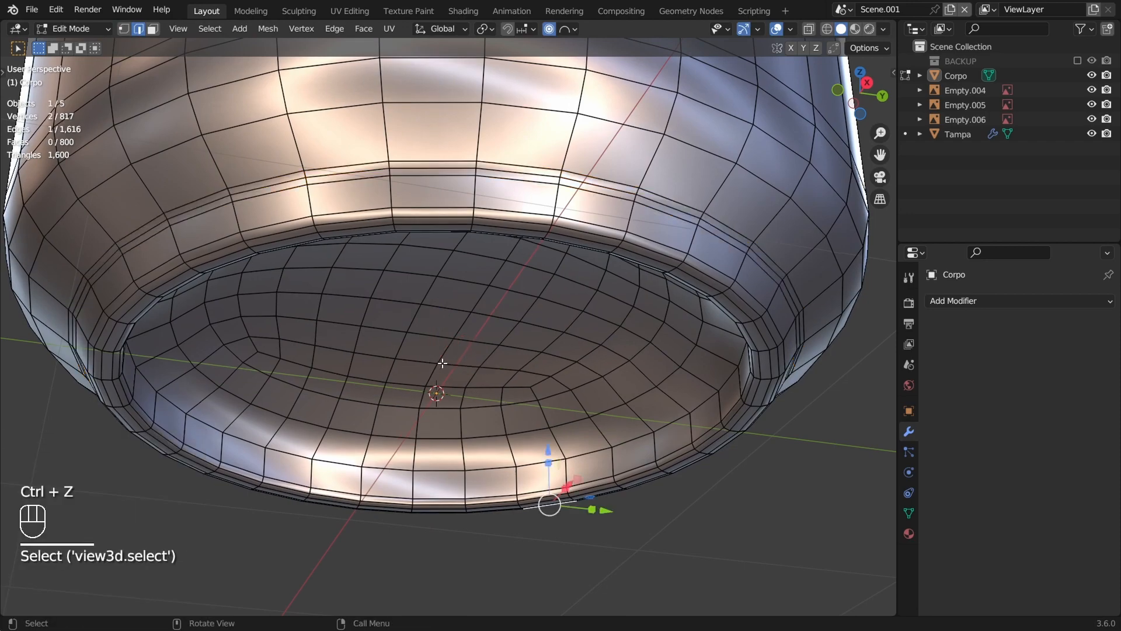
key(1)
middle_drag(440, 329, 498, 297)
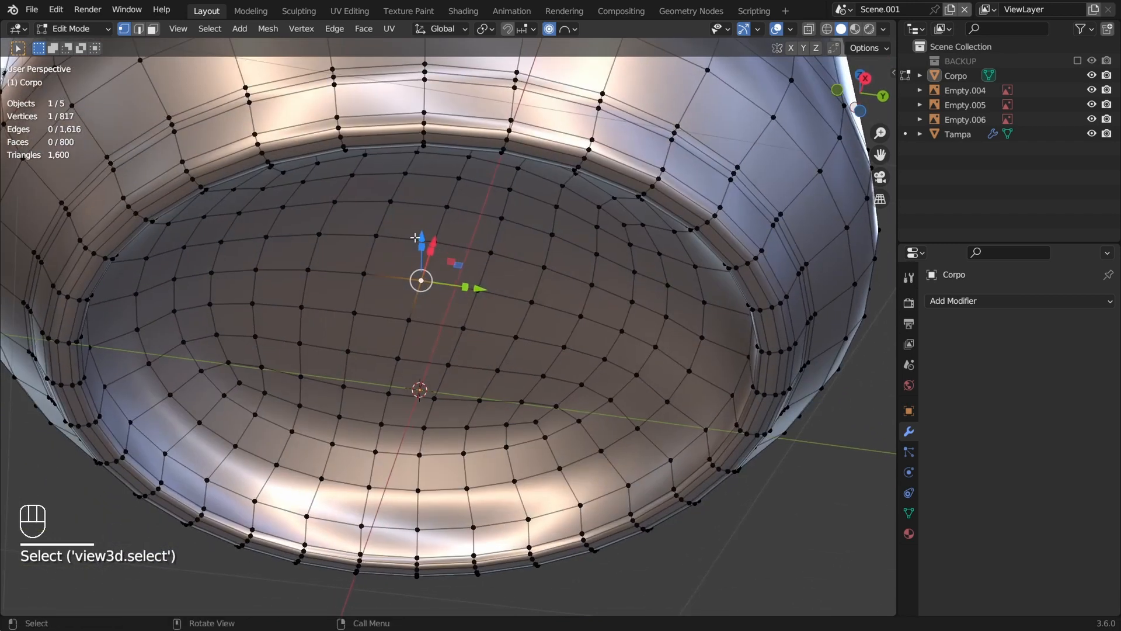
mouse_move(422, 235)
mouse_down()
mouse_move(434, 239)
mouse_move(446, 208)
mouse_move(451, 218)
mouse_up()
scroll(439, 230, up, 2)
scroll(445, 215, down, 1)
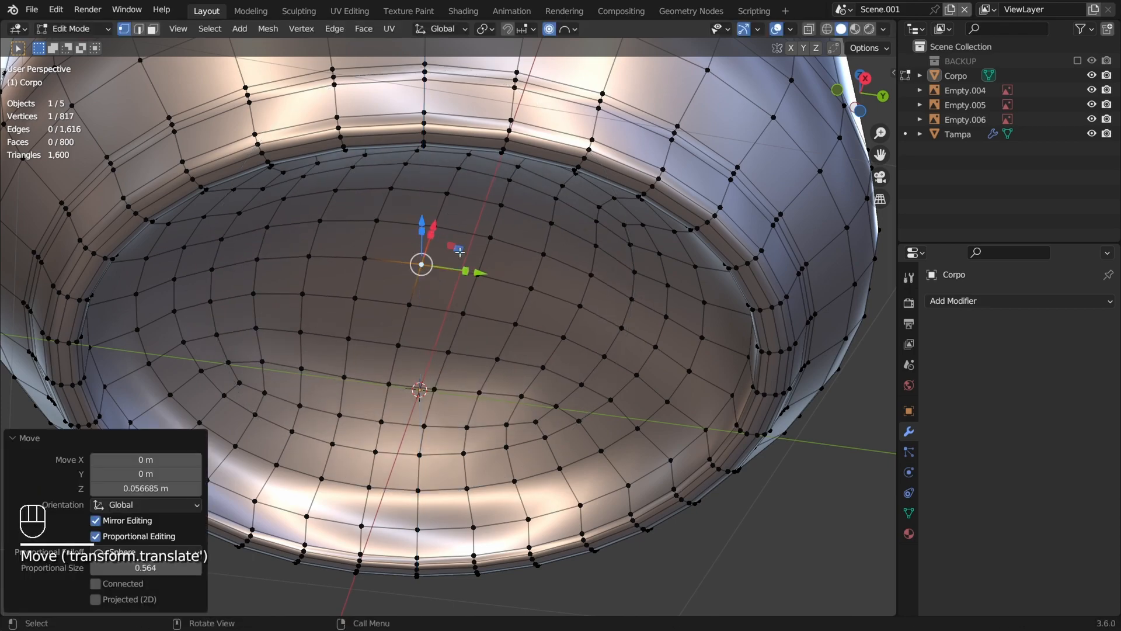
Return the can body to object mode and view the whole can from slightly above
scroll(467, 233, down, 6)
middle_drag(485, 254, 587, 360)
key(Tab)
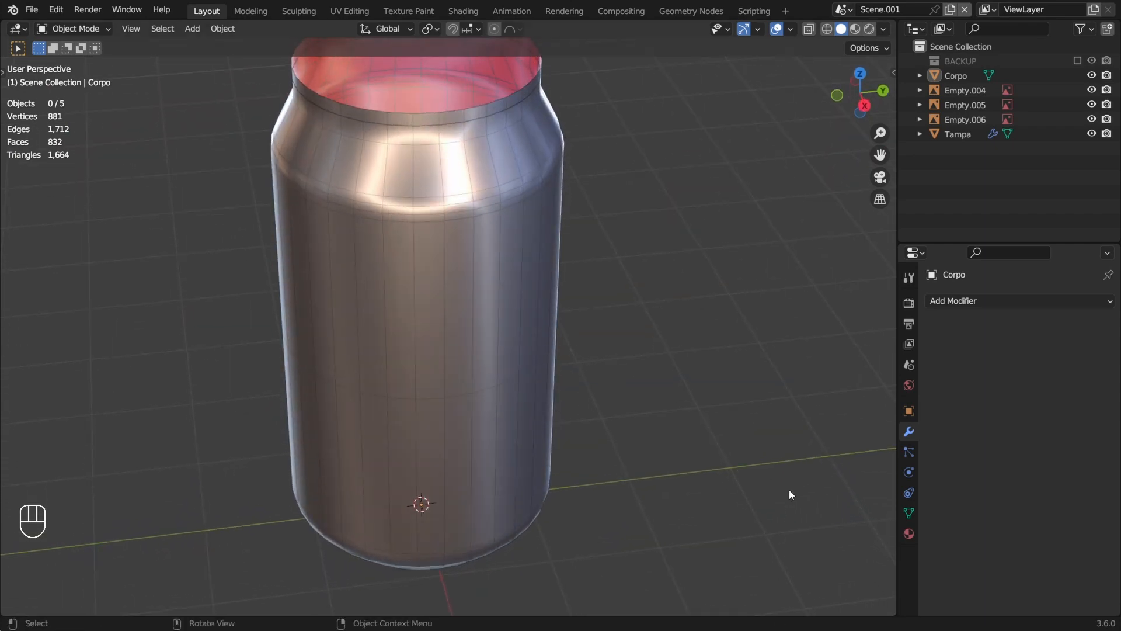
key(super)
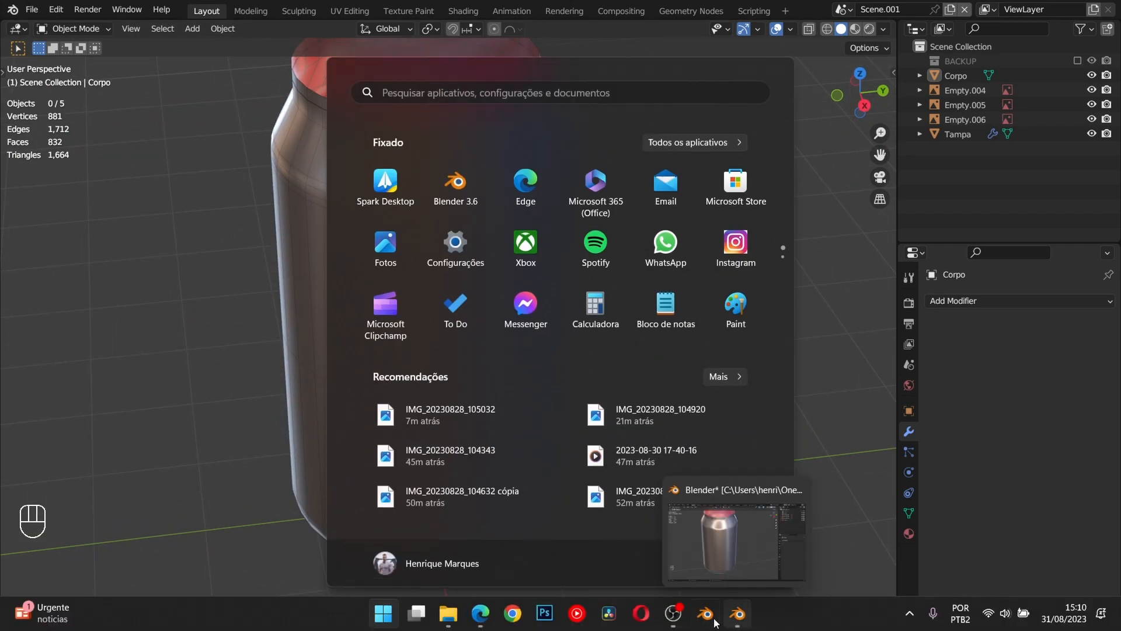
click(672, 617)
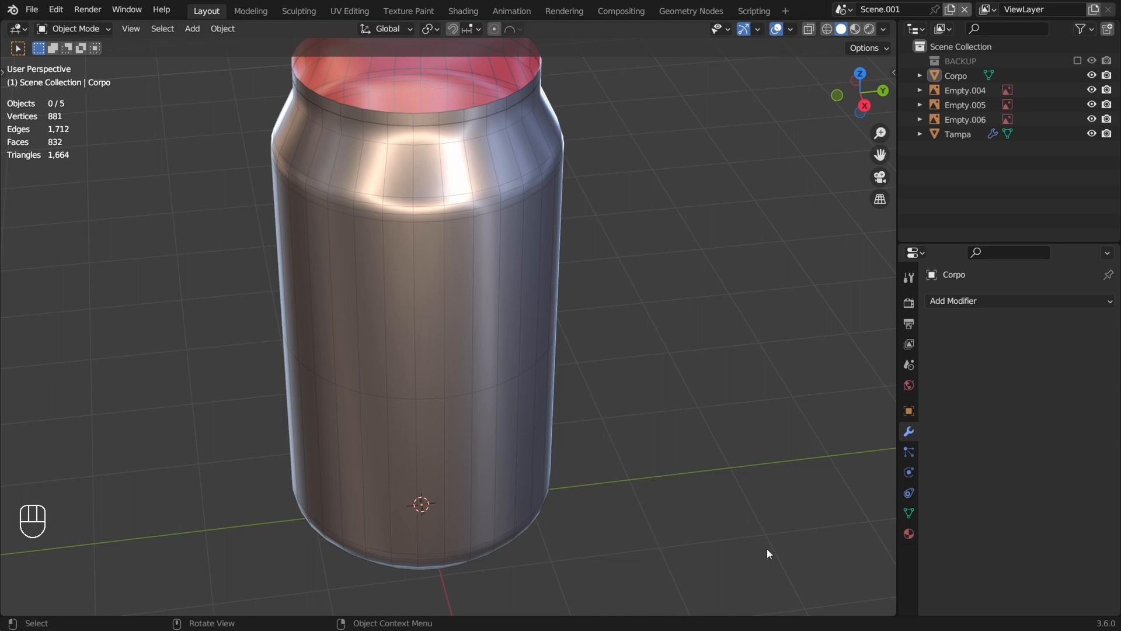